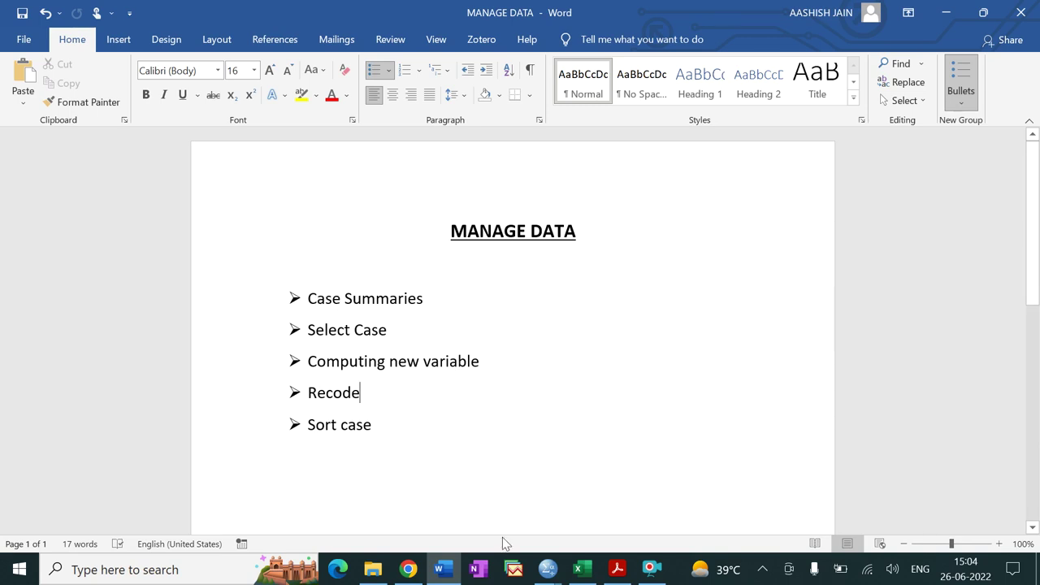
Switch to the SPSS Data Editor showing the Perception of Investors on MF due to COVID dataset.
mouse_move(546, 569)
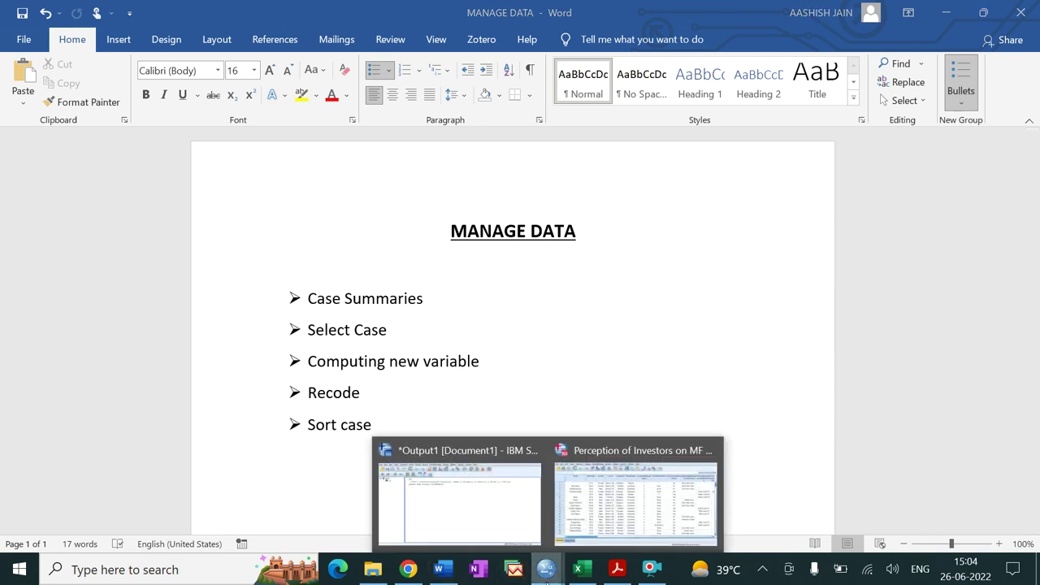
left_click(614, 512)
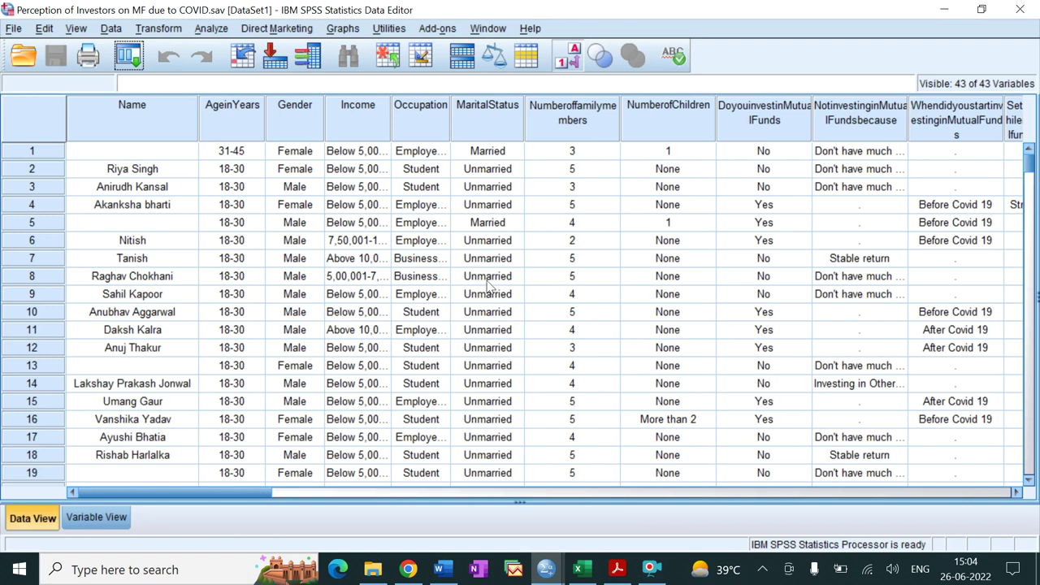
left_click(439, 569)
left_click(442, 573)
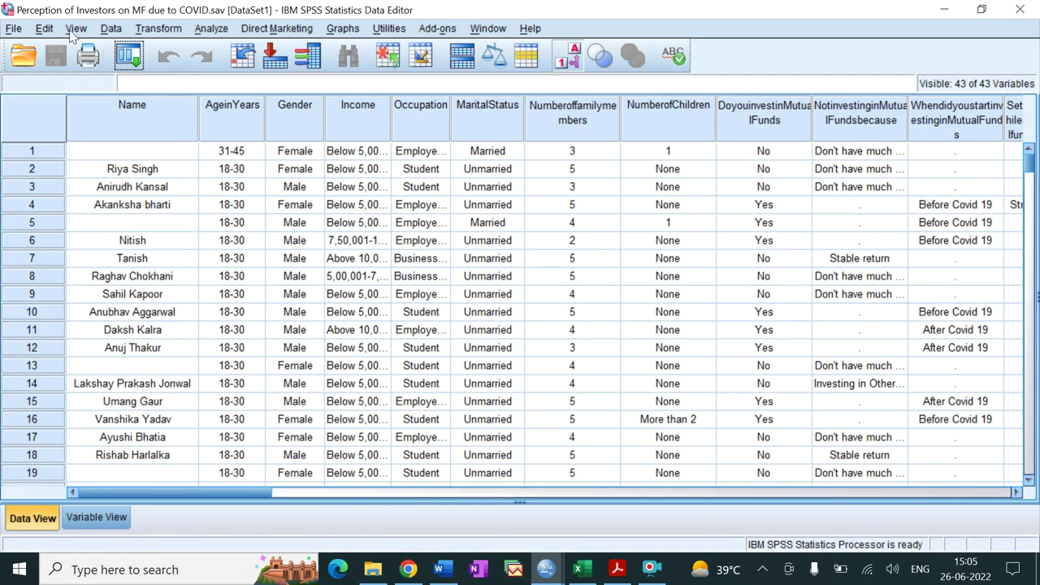
Set up a Case Summaries report with Income as the variable and Gender as the grouping variable.
left_click(205, 28)
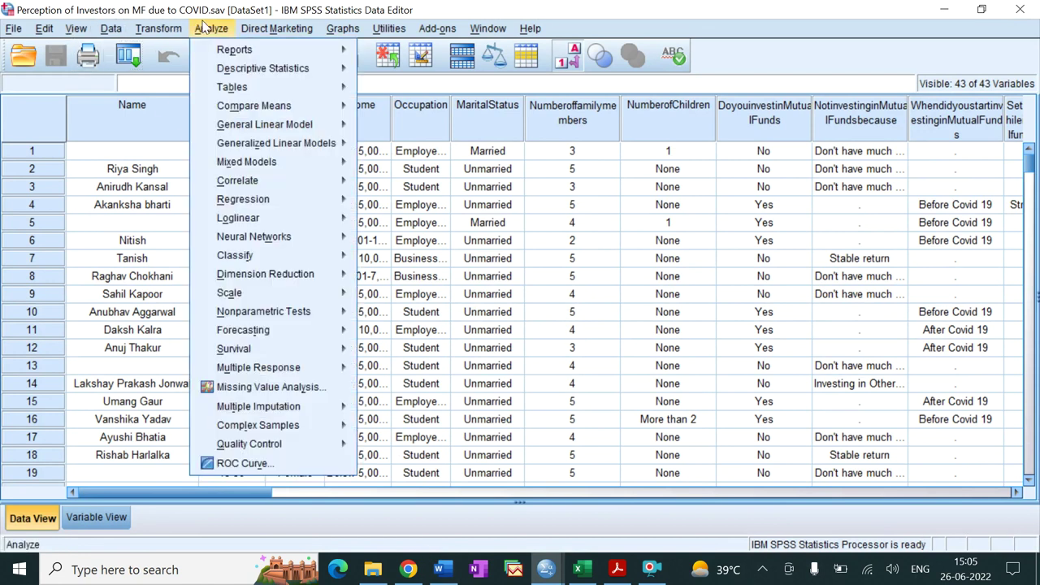
mouse_move(224, 54)
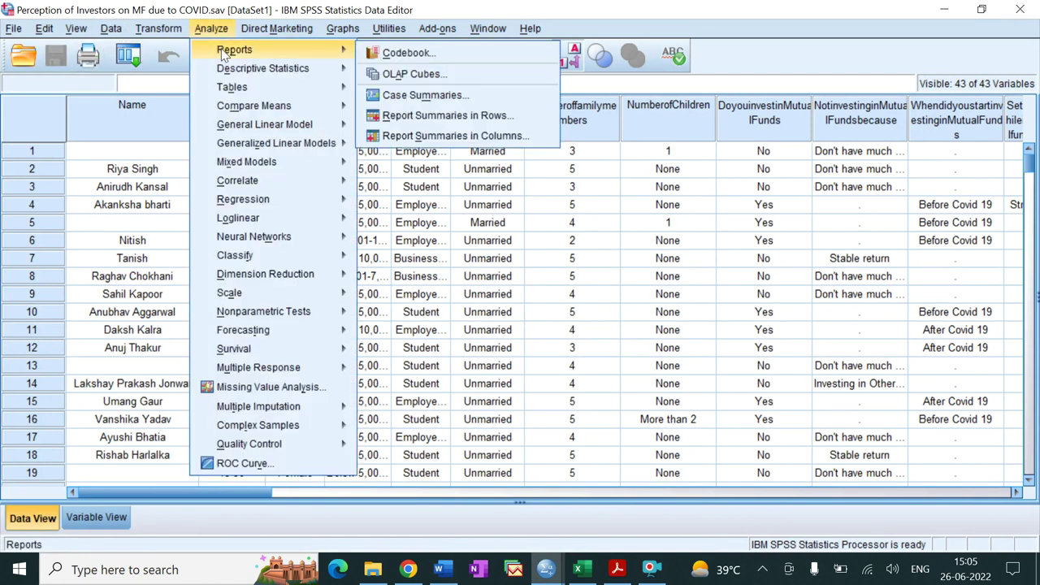
left_click(433, 96)
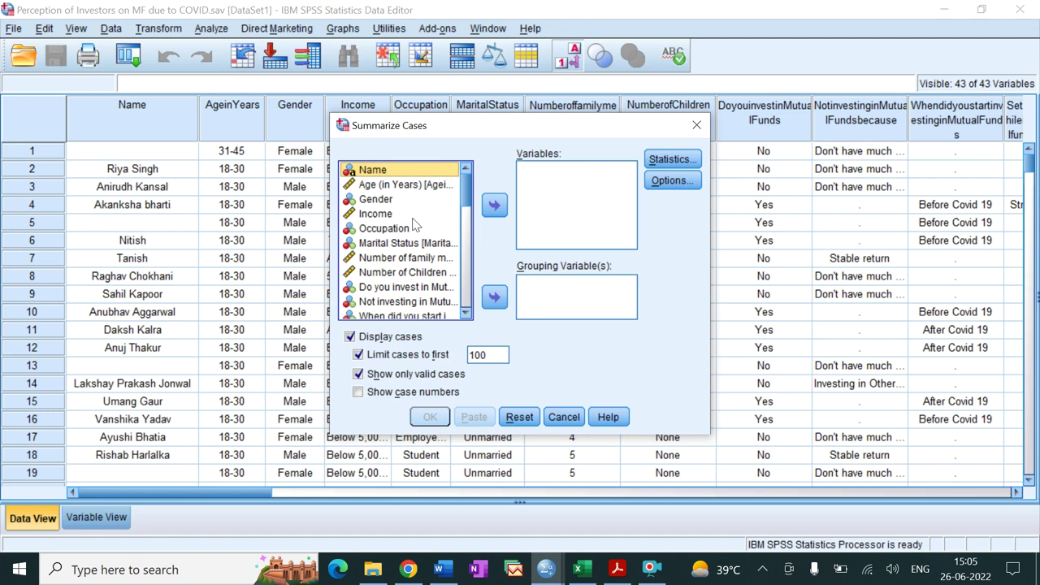
left_click(391, 206)
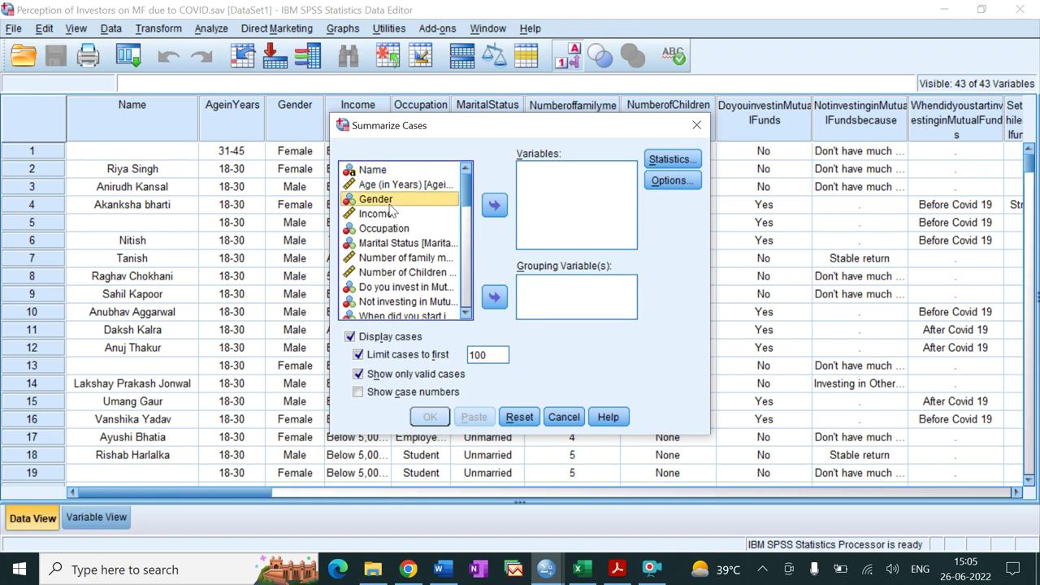
left_click(493, 301)
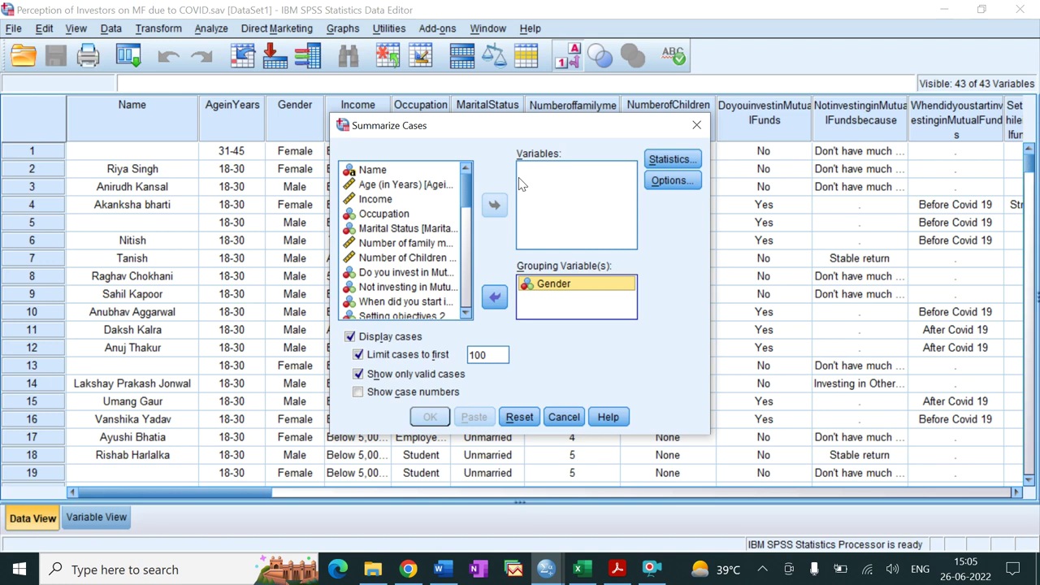
left_click(387, 203)
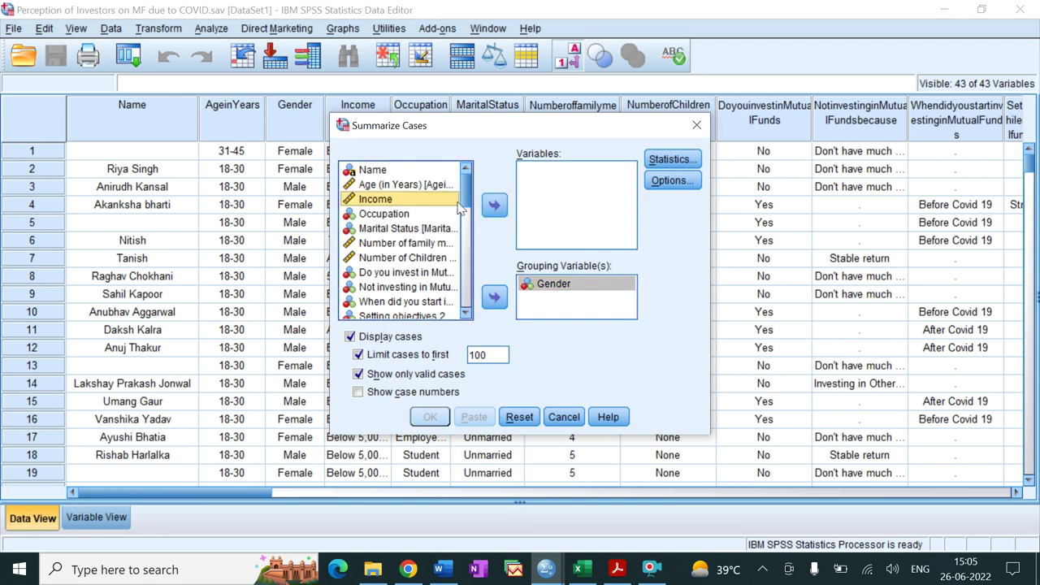
left_click(492, 207)
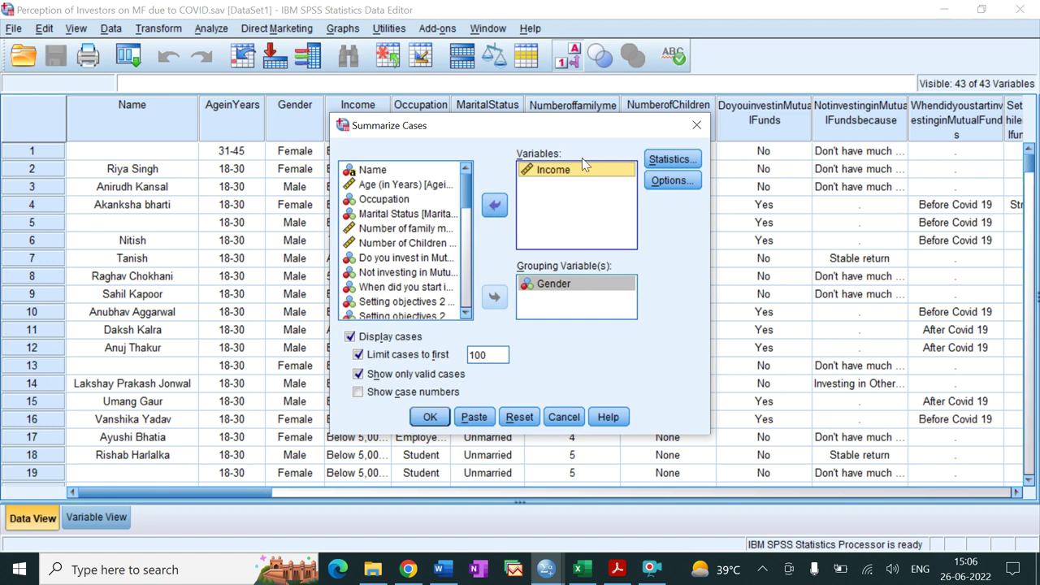
left_click(572, 289)
Add Mean to the report's cell statistics alongside Number of cases and run the case summary.
left_click(655, 161)
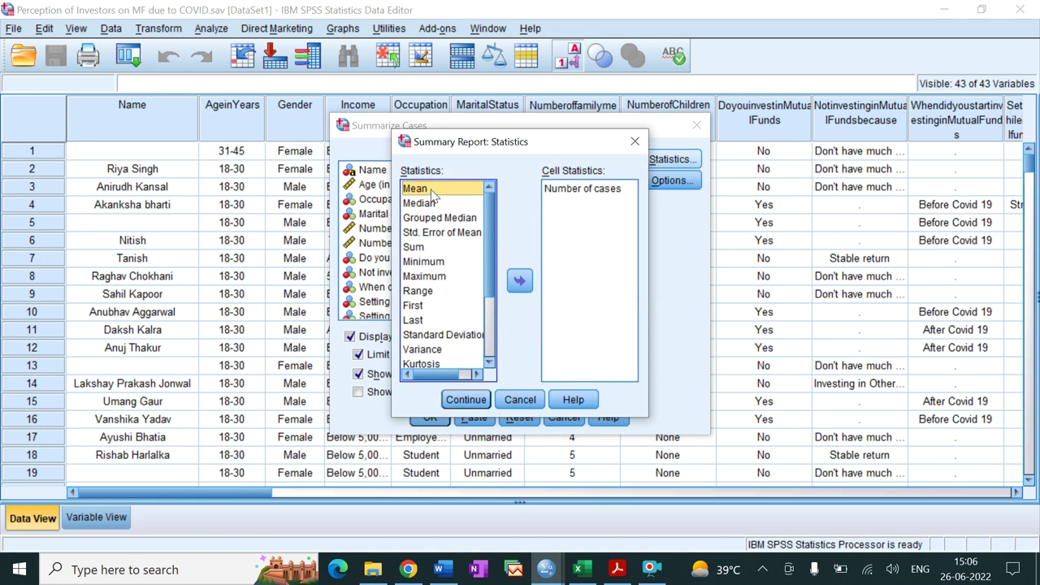
left_click(520, 281)
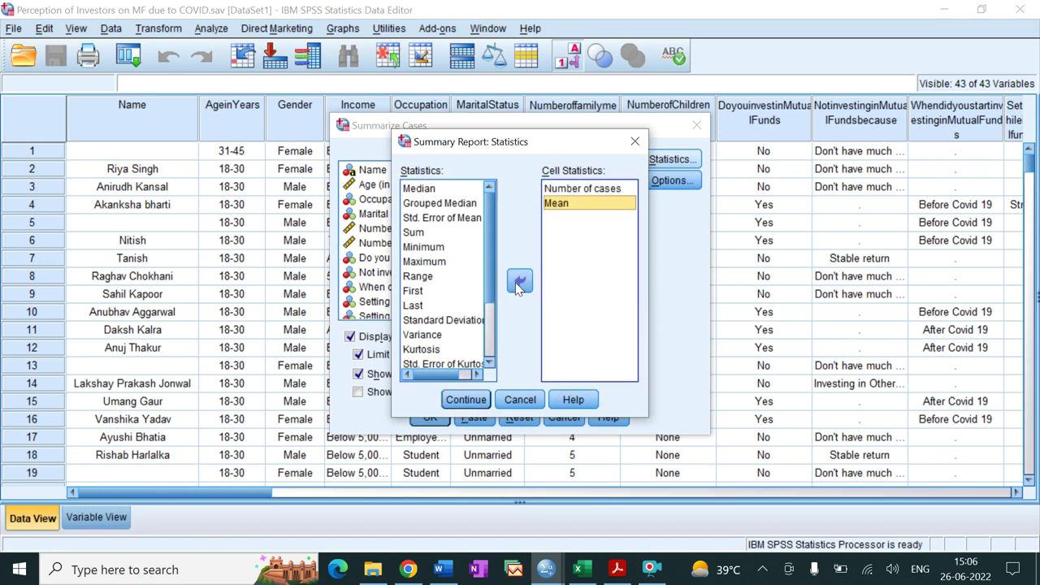
left_click(563, 210)
left_click(468, 400)
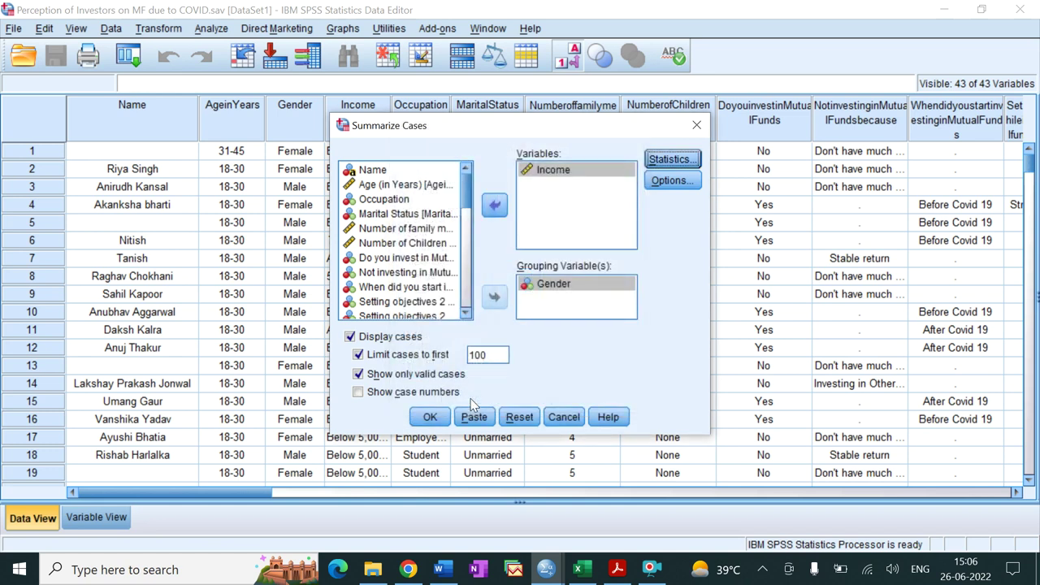
left_click(429, 417)
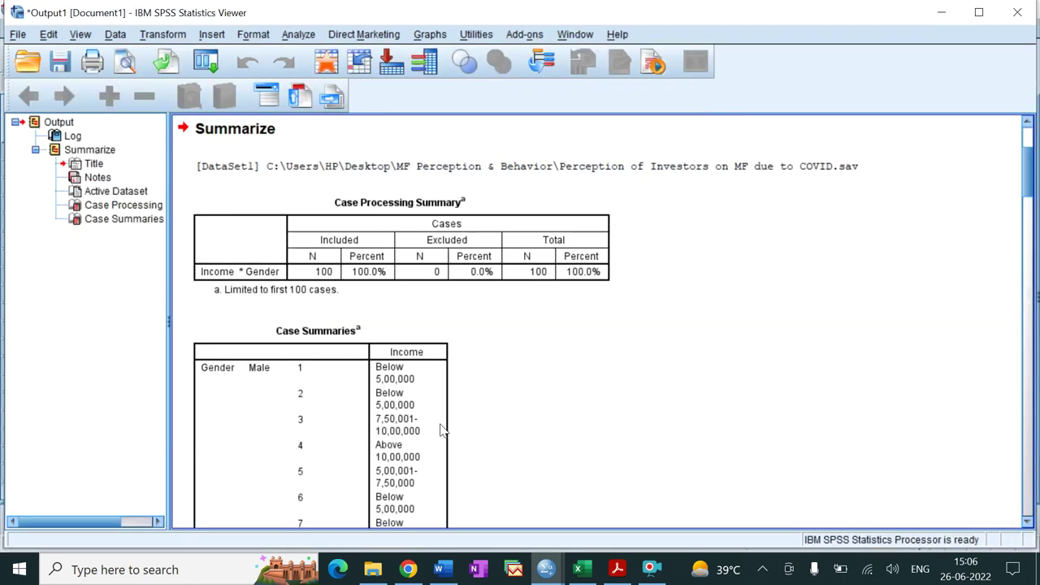
Examine the Case Summaries table, comparing the case count and mean income of the male, female and overall groups.
scroll(558, 381, "down", 2)
scroll(556, 379, "down", 4)
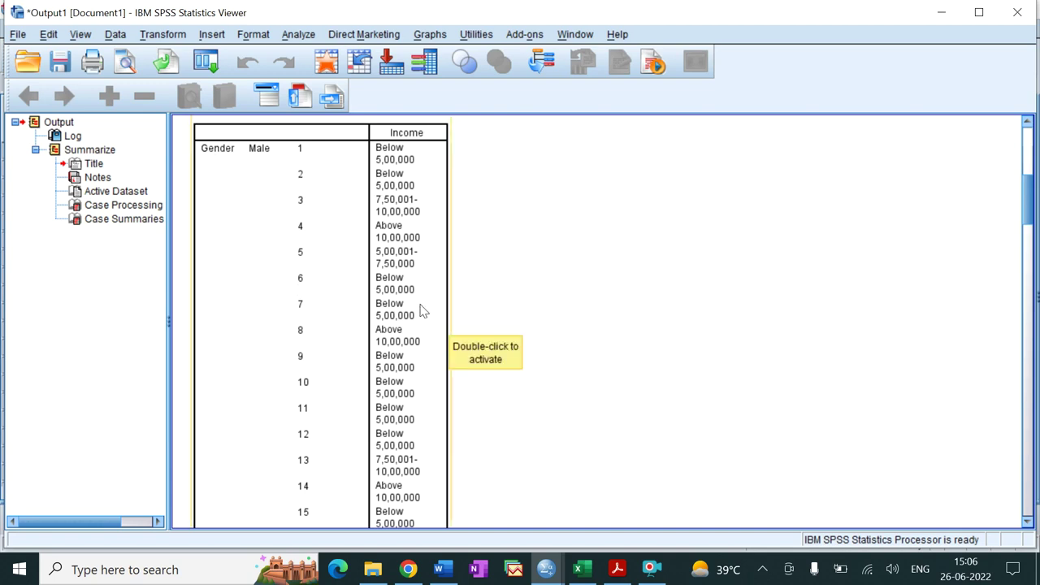
scroll(447, 285, "down", 15)
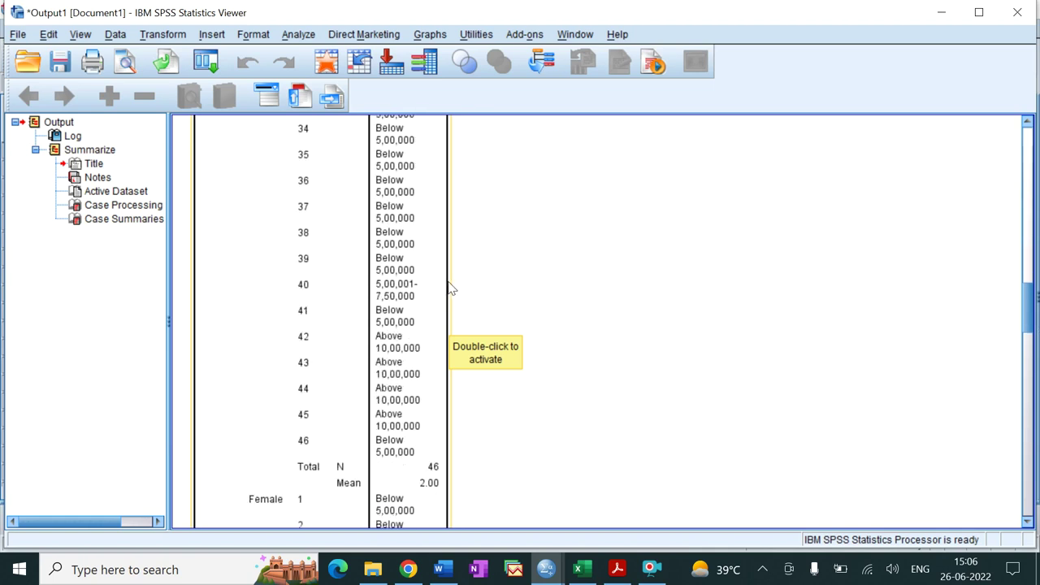
scroll(447, 284, "up", 3)
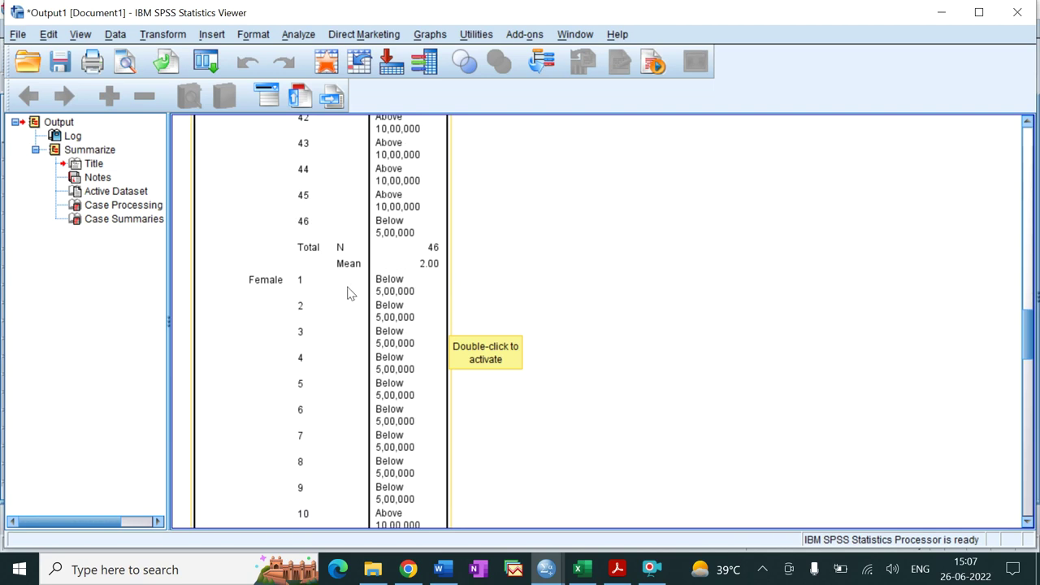
scroll(357, 286, "down", 5)
scroll(357, 286, "down", 9)
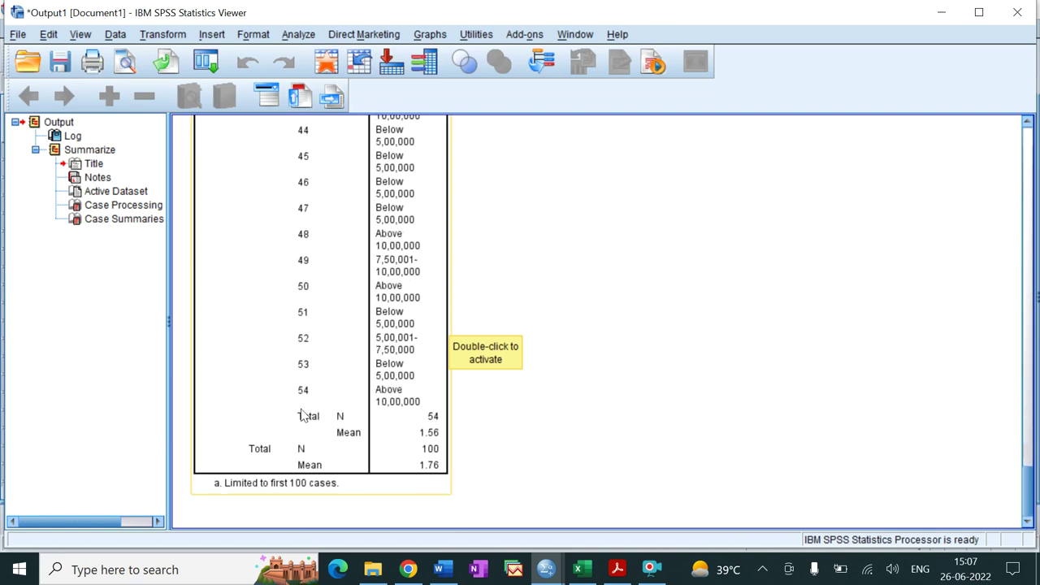
scroll(344, 371, "up", 10)
scroll(344, 371, "down", 10)
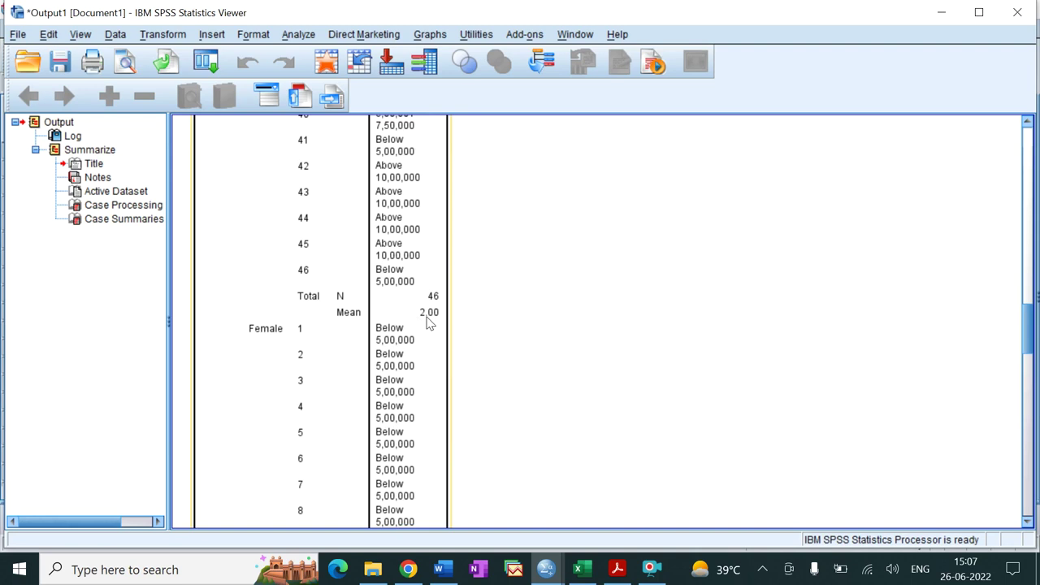
scroll(429, 323, "down", 15)
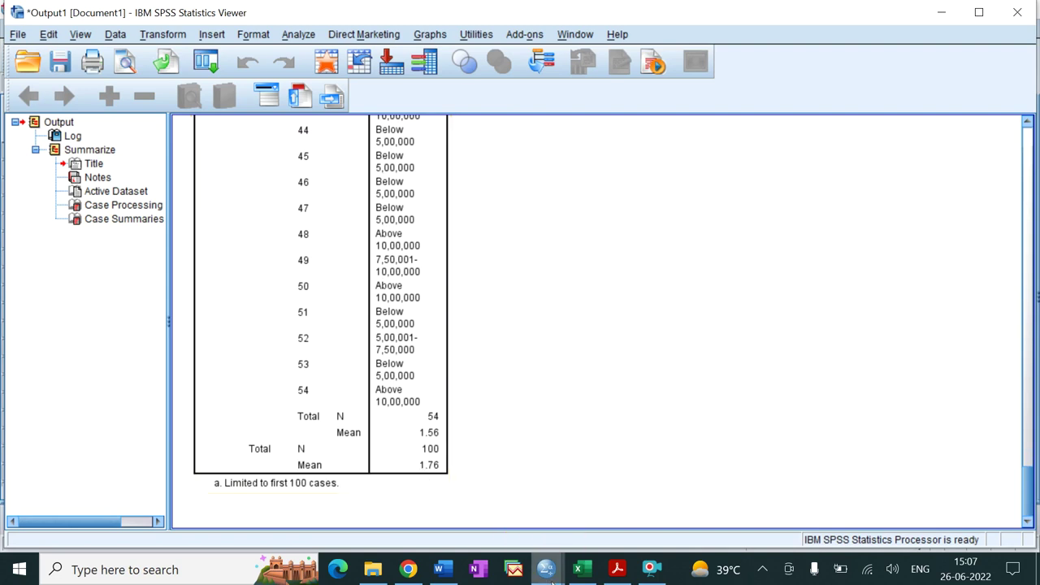
Return to the Data Editor and inspect the value labels defined for the Income variable.
mouse_move(546, 569)
left_click(583, 520)
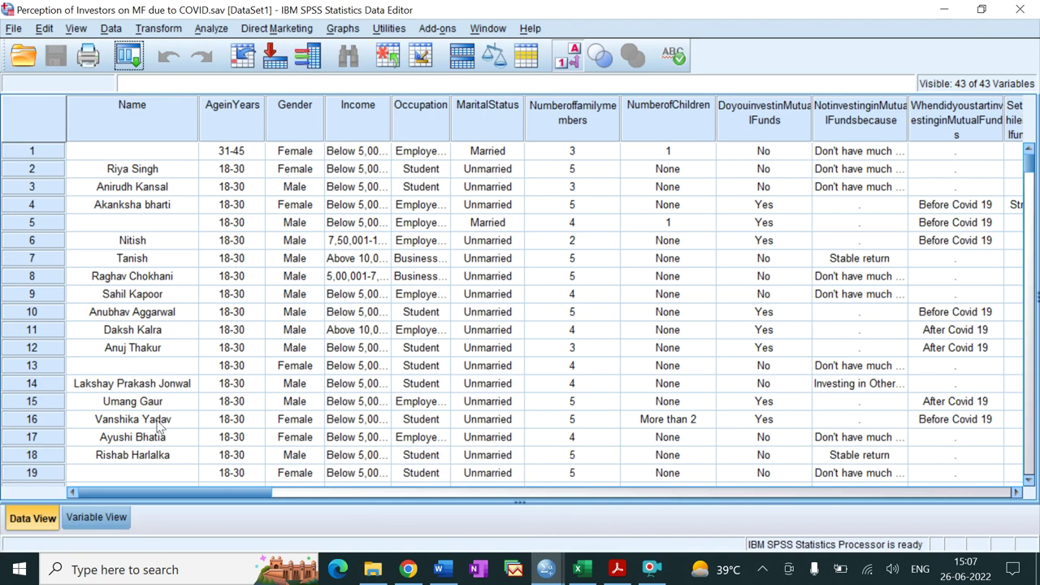
left_click(112, 520)
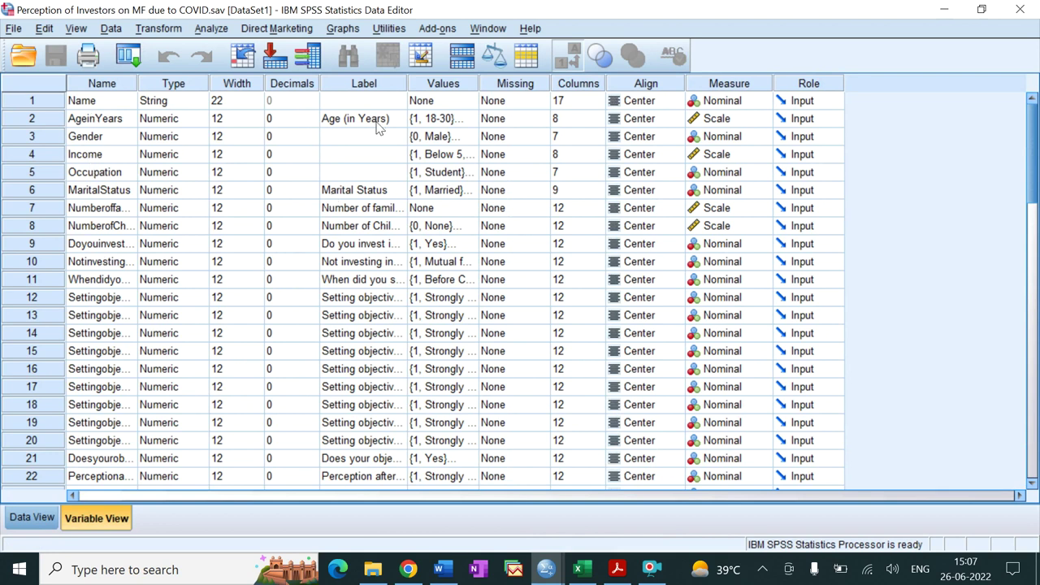
left_click(469, 155)
left_click(469, 155)
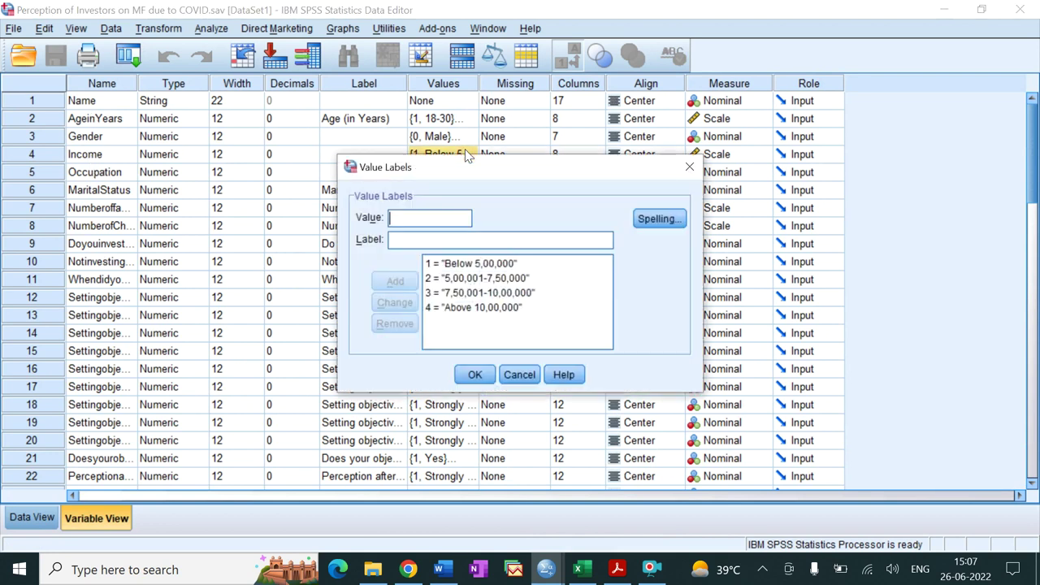
left_click(445, 277)
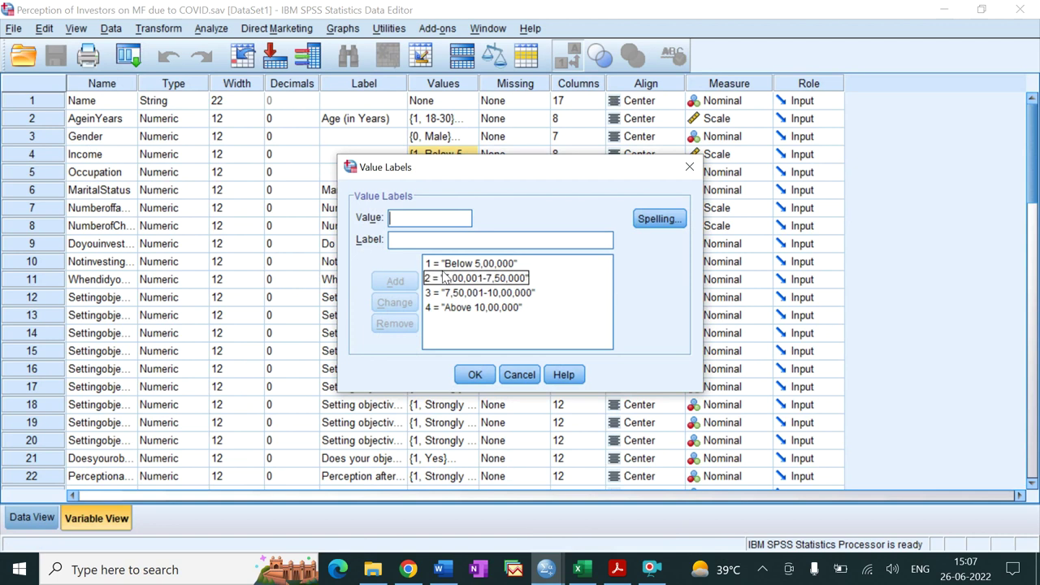
left_click(504, 279)
left_click(470, 295)
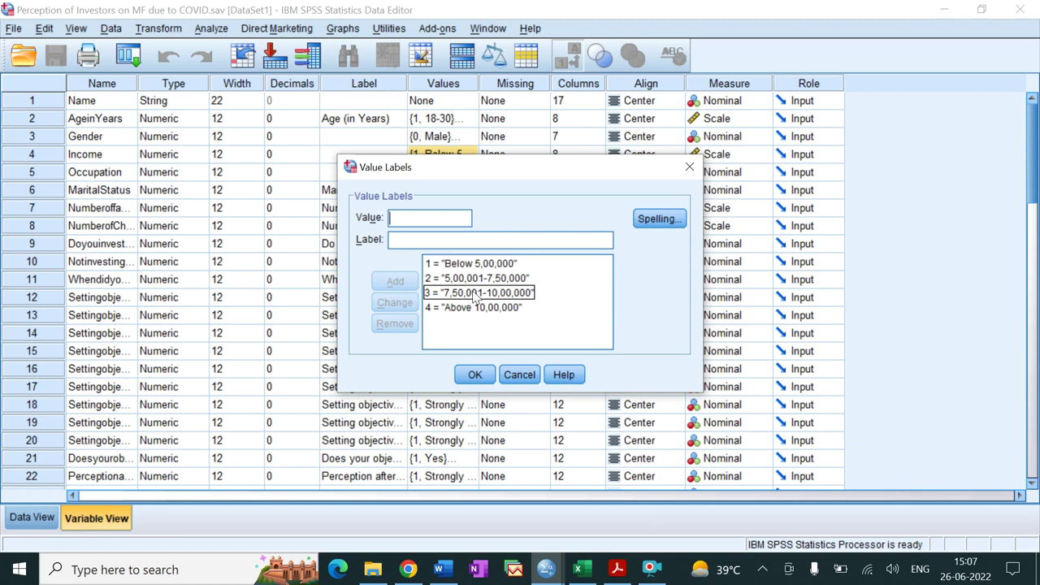
left_click(468, 310)
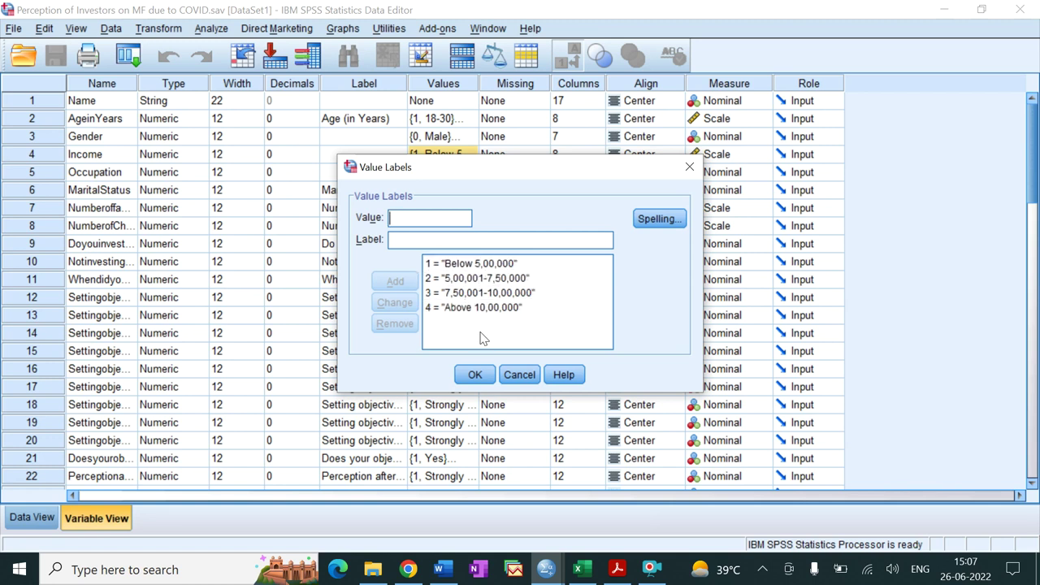
left_click(483, 379)
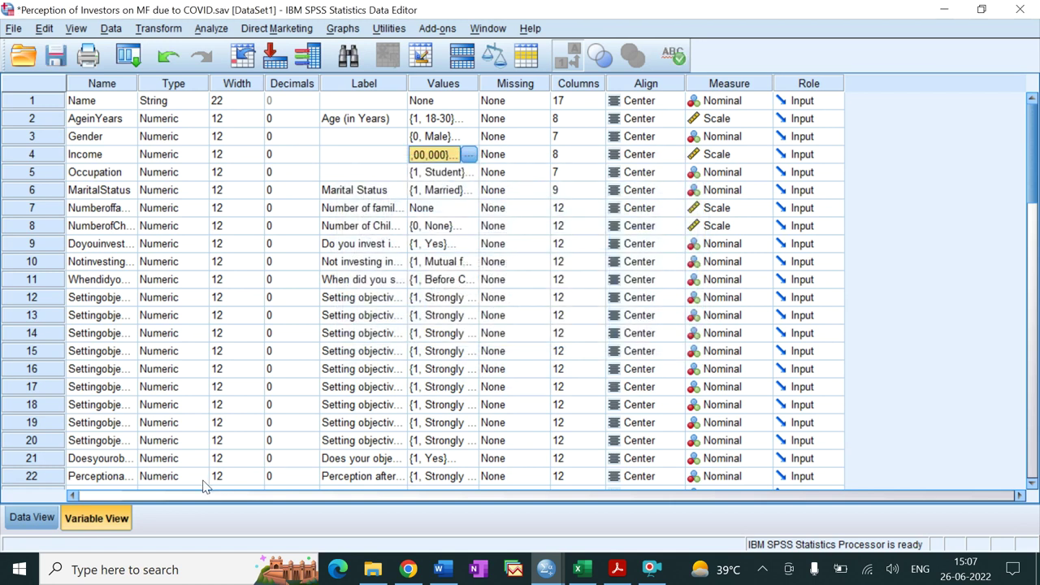
Recheck which income range each Income code stands for, leave the labels unedited, and return to the case summaries output.
left_click(472, 154)
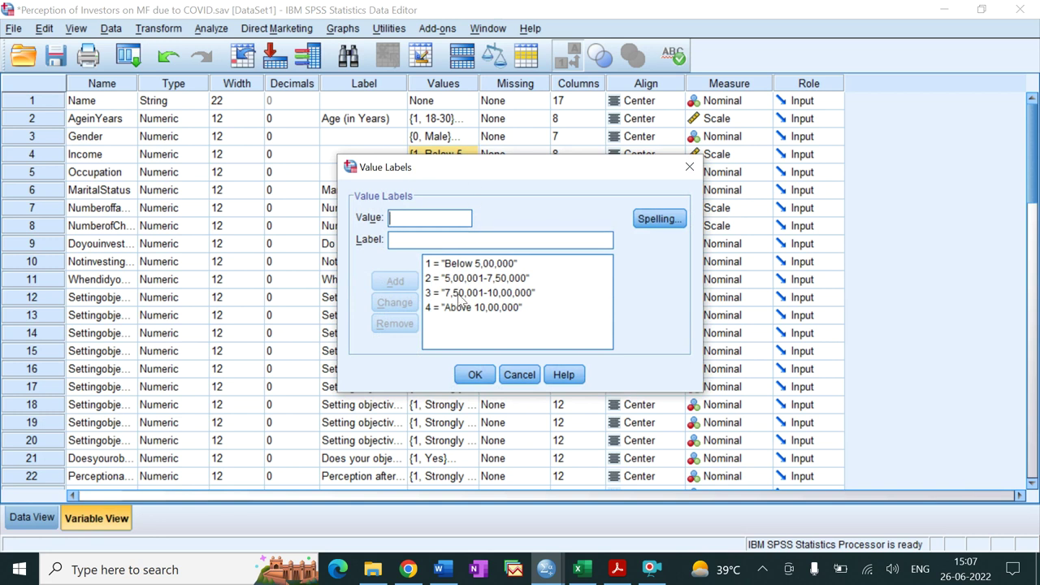
left_click(512, 294)
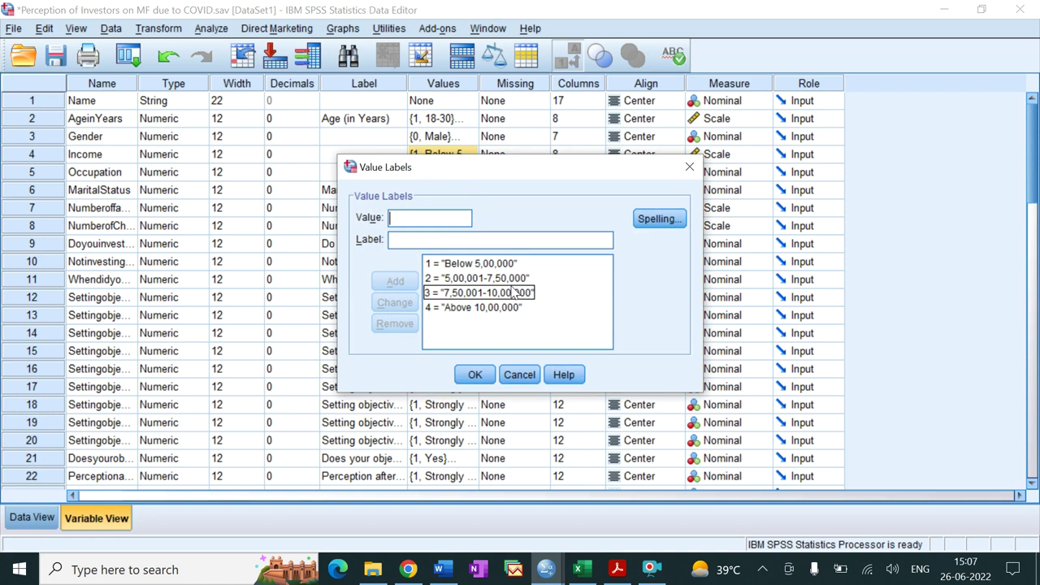
left_click(508, 280)
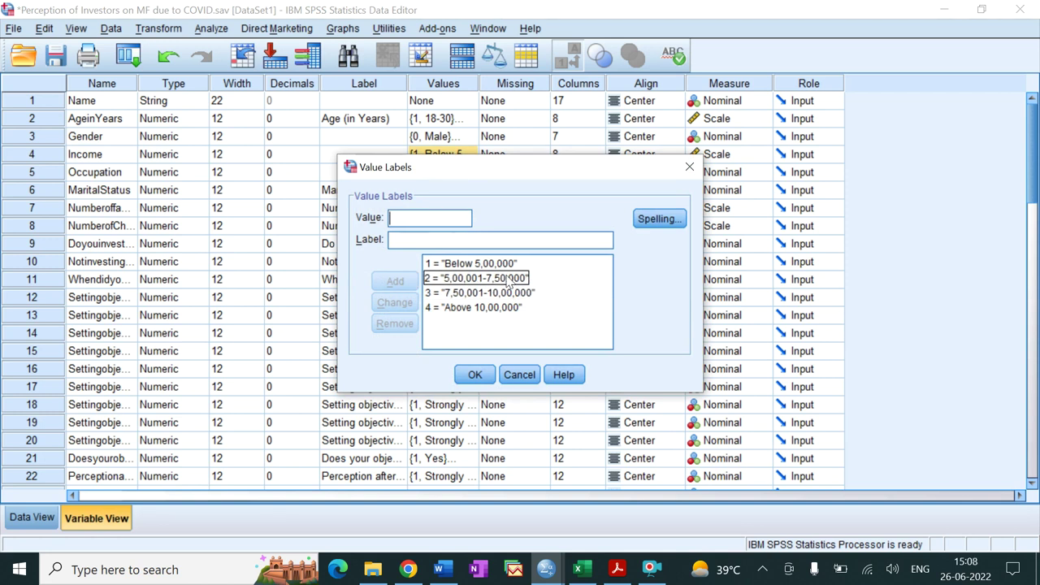
left_click(471, 265)
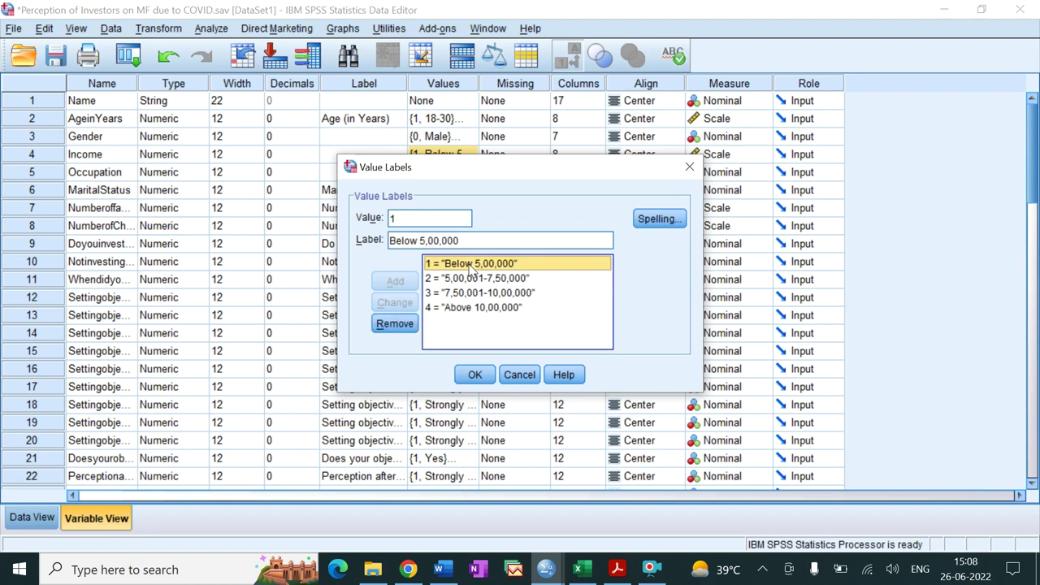
left_click(478, 282)
left_click(478, 285)
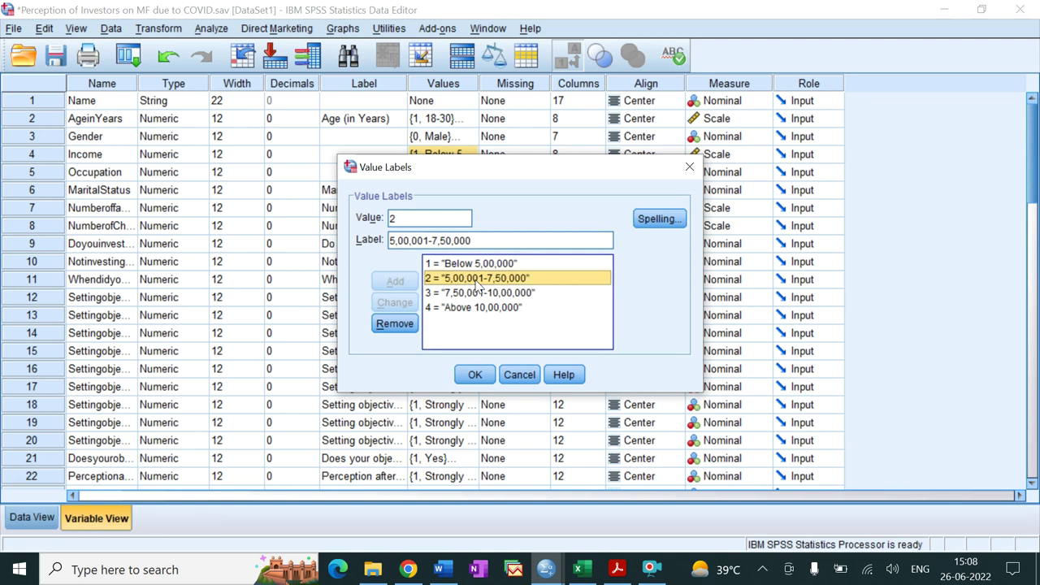
left_click(520, 370)
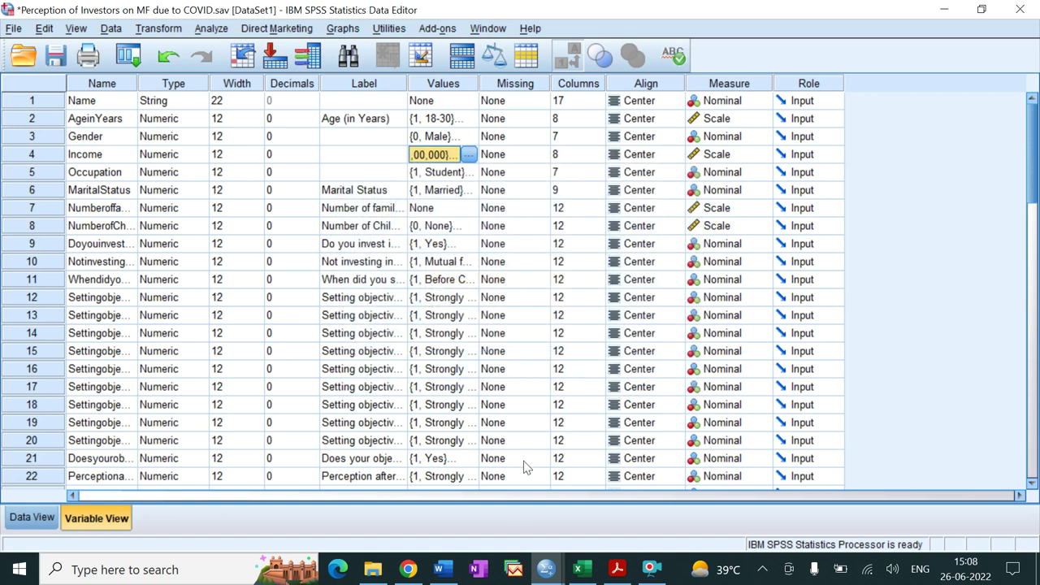
left_click(546, 573)
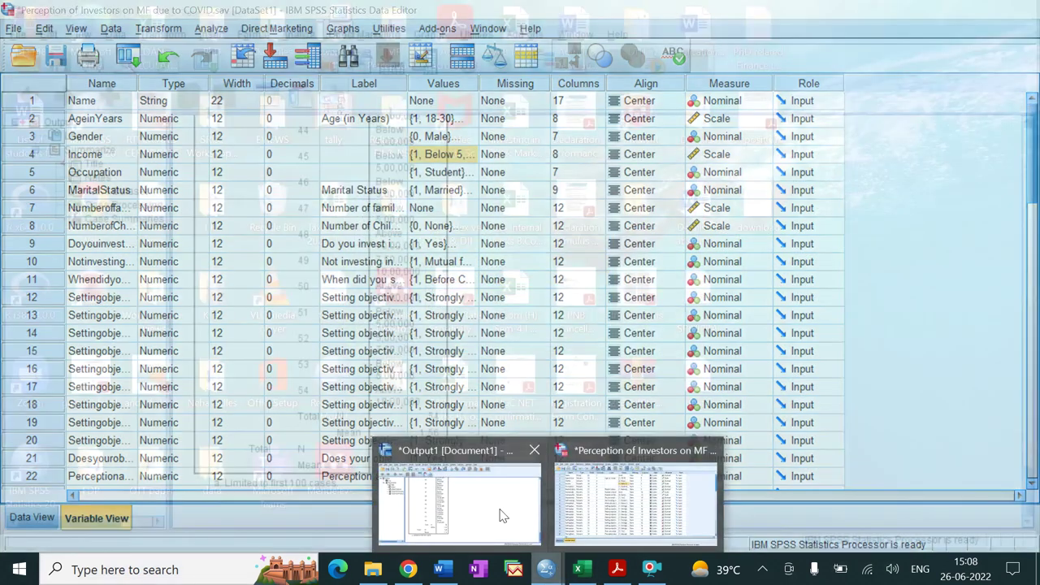
left_click(492, 515)
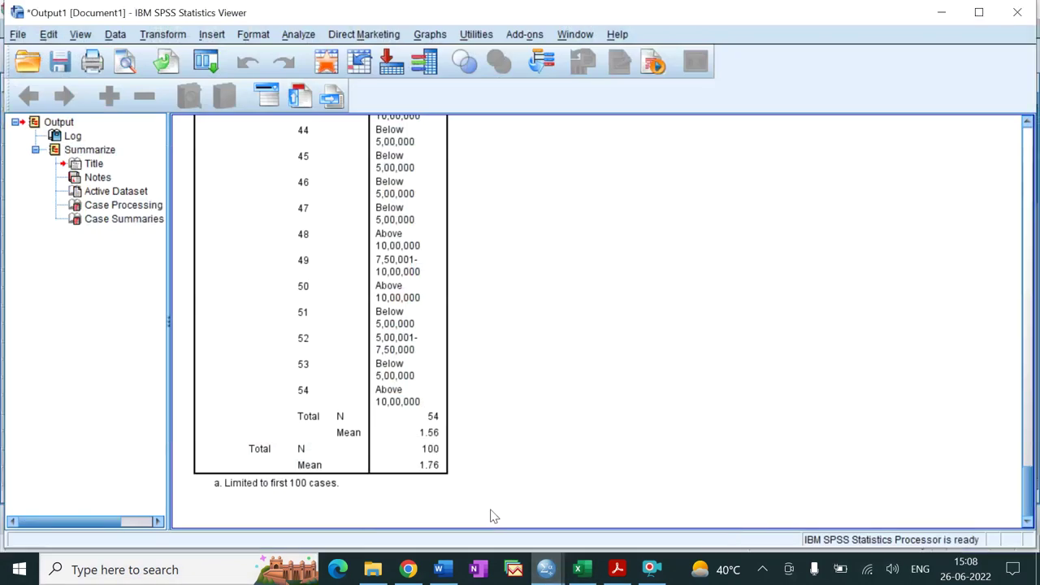
Look through the individual income entries listed in the Case Summaries table.
left_click(438, 475)
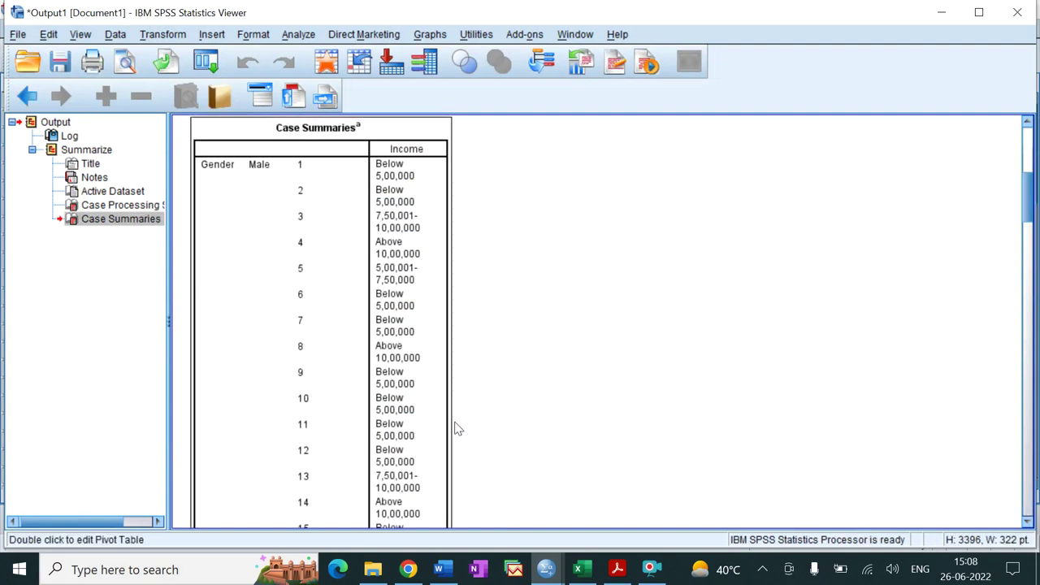
scroll(463, 416, "down", 8)
scroll(470, 398, "down", 8)
scroll(472, 390, "up", 13)
scroll(455, 368, "up", 3)
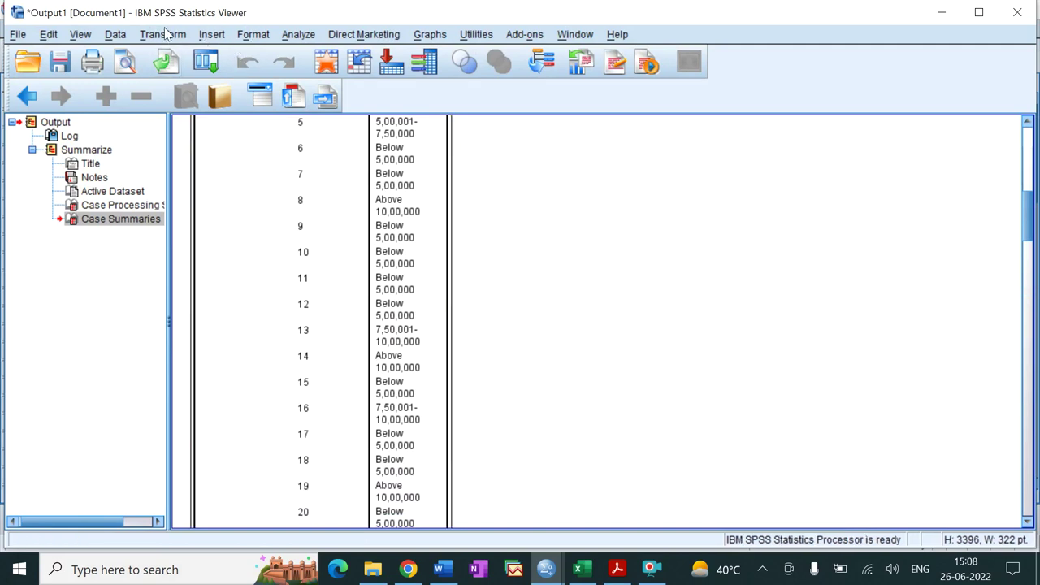
Reopen the Case Summaries setup and replace Income with Age (in Years) as the summarized variable, keeping Gender as the grouping variable.
left_click(291, 33)
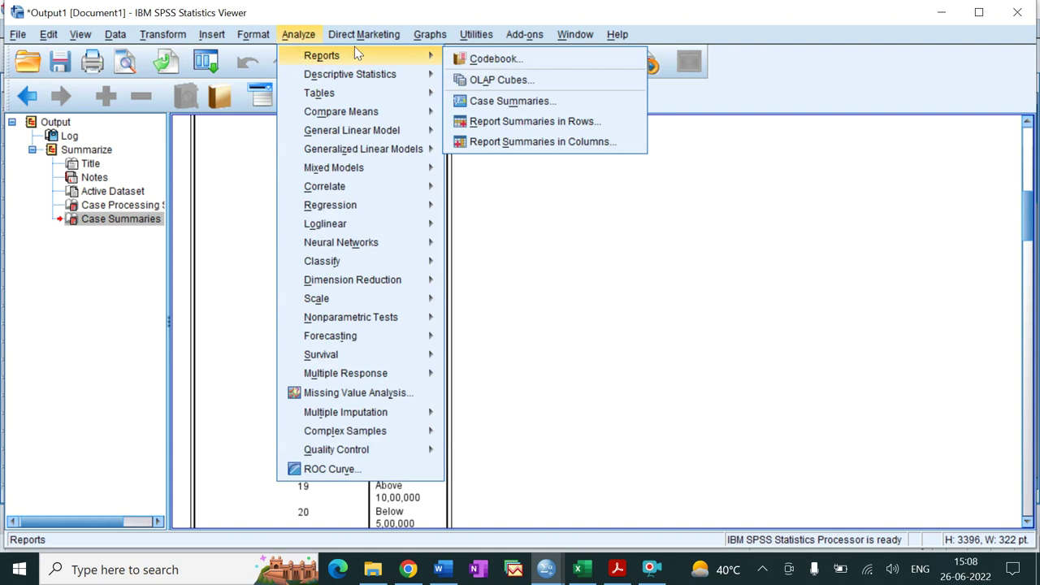
mouse_move(370, 55)
left_click(503, 101)
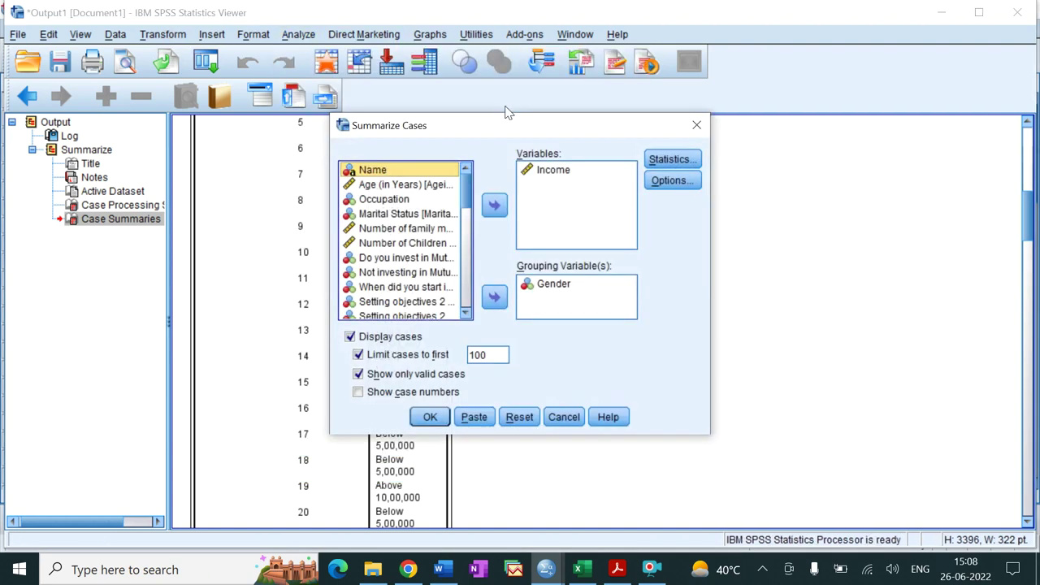
left_click(564, 172)
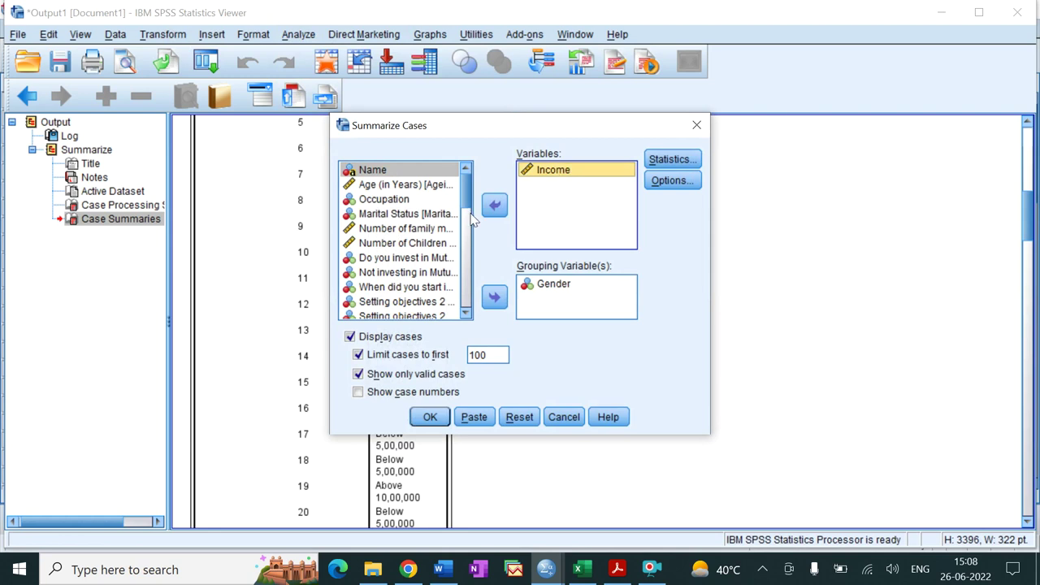
left_click(498, 210)
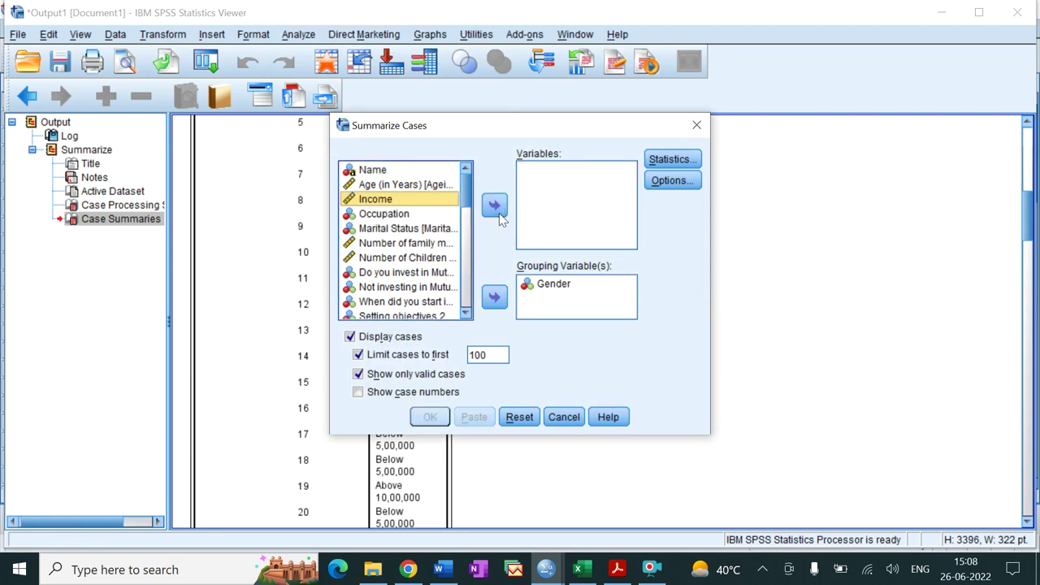
left_click(437, 187)
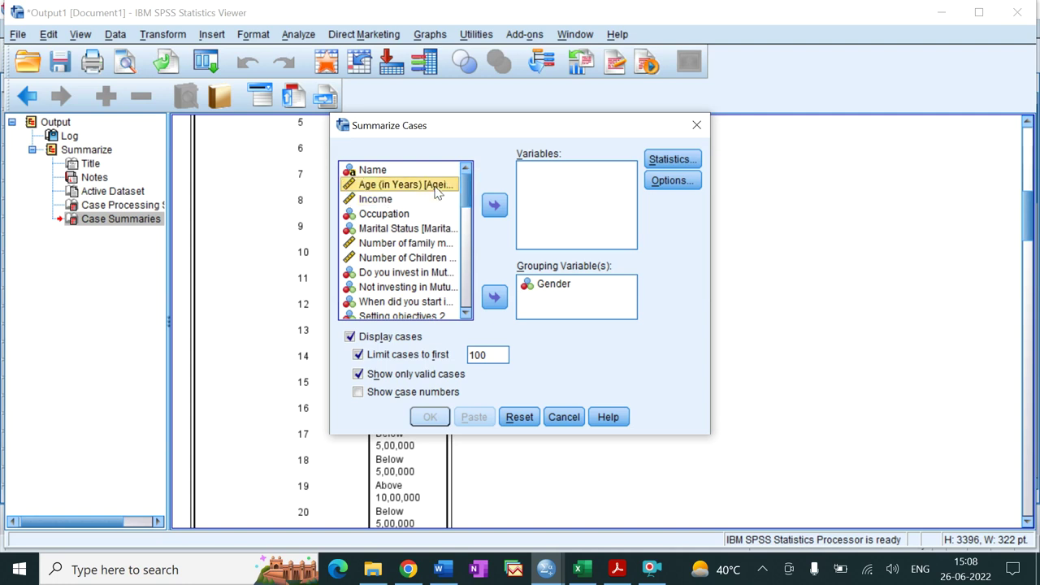
left_click(493, 205)
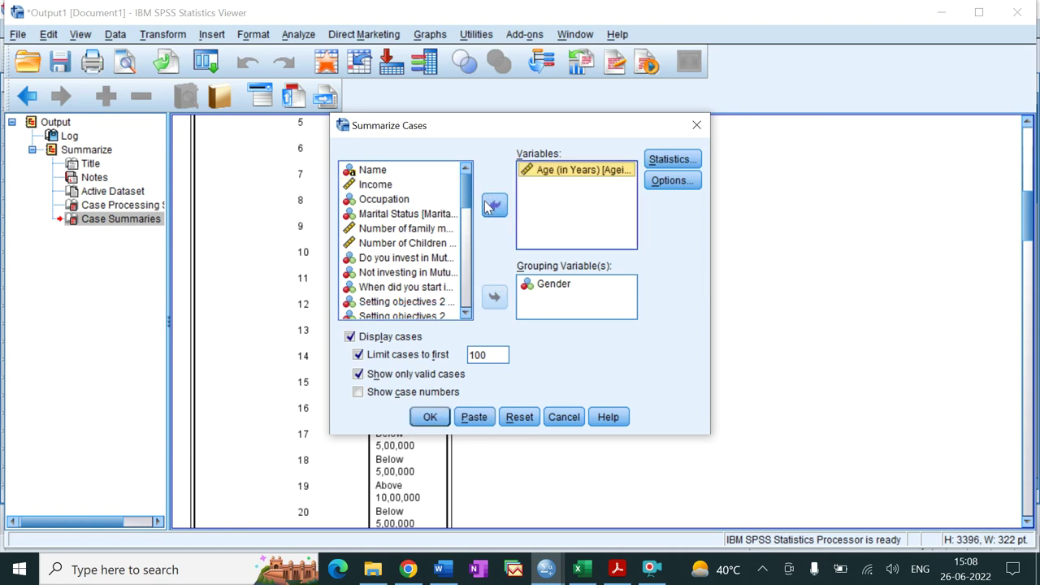
Keep Number of cases and Mean as the cell statistics and run the age summary by gender.
left_click(648, 159)
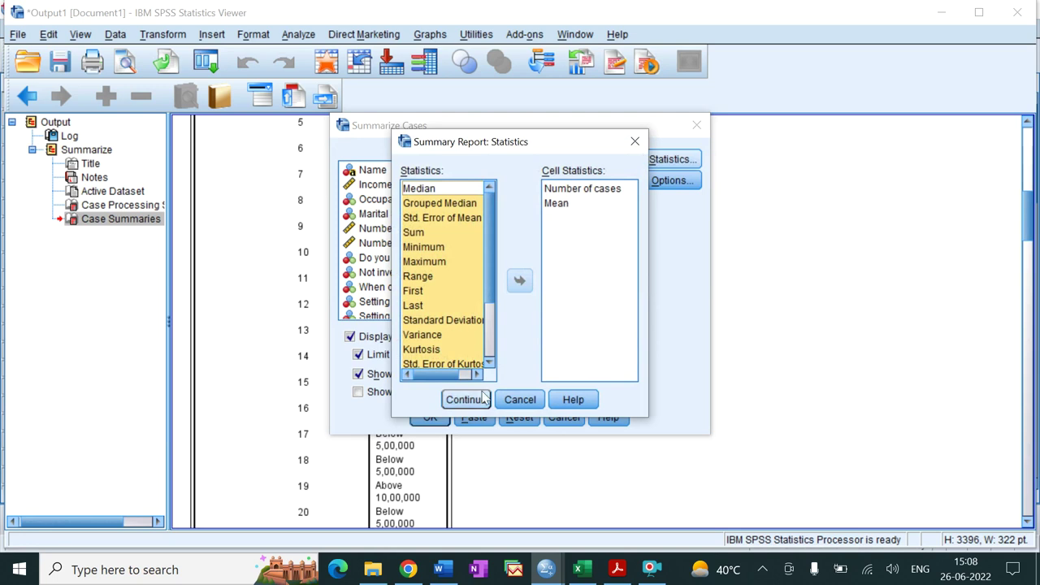
left_click(468, 397)
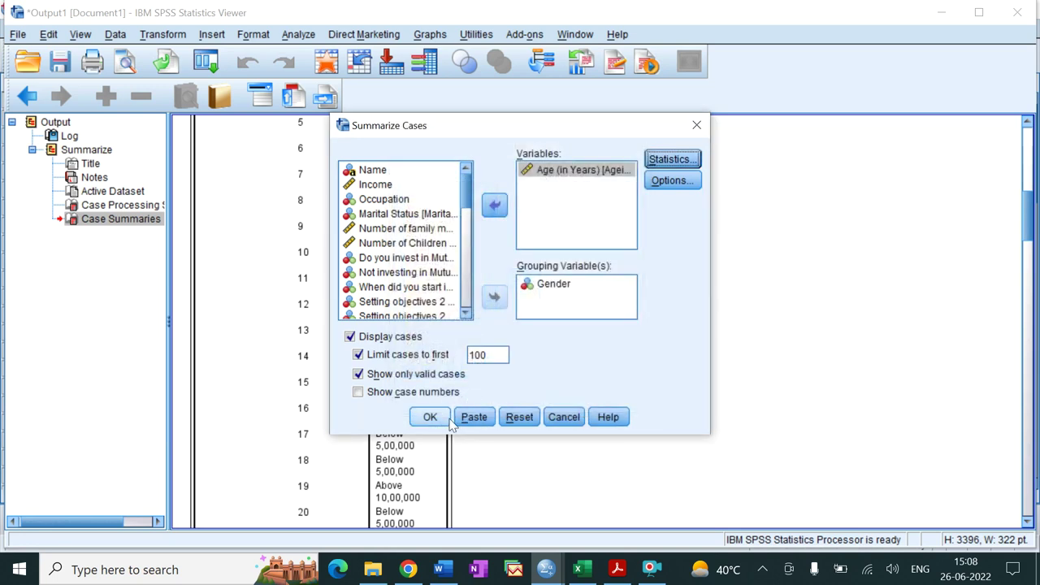
left_click(439, 418)
Examine the age Case Summaries table, comparing the case count and mean of the male, female and overall groups.
scroll(495, 363, "down", 20)
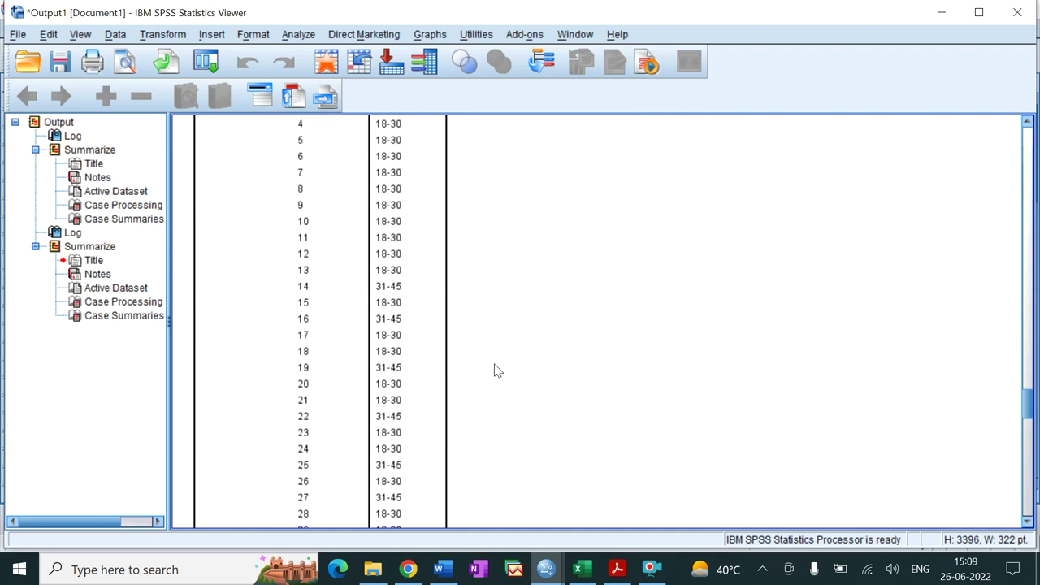
scroll(501, 348, "up", 3)
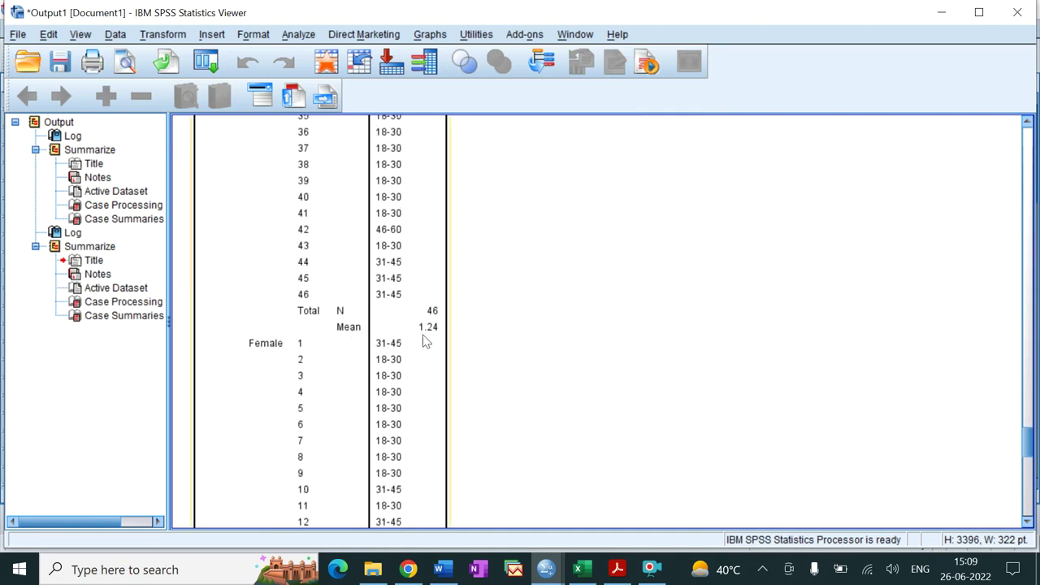
scroll(437, 325, "down", 15)
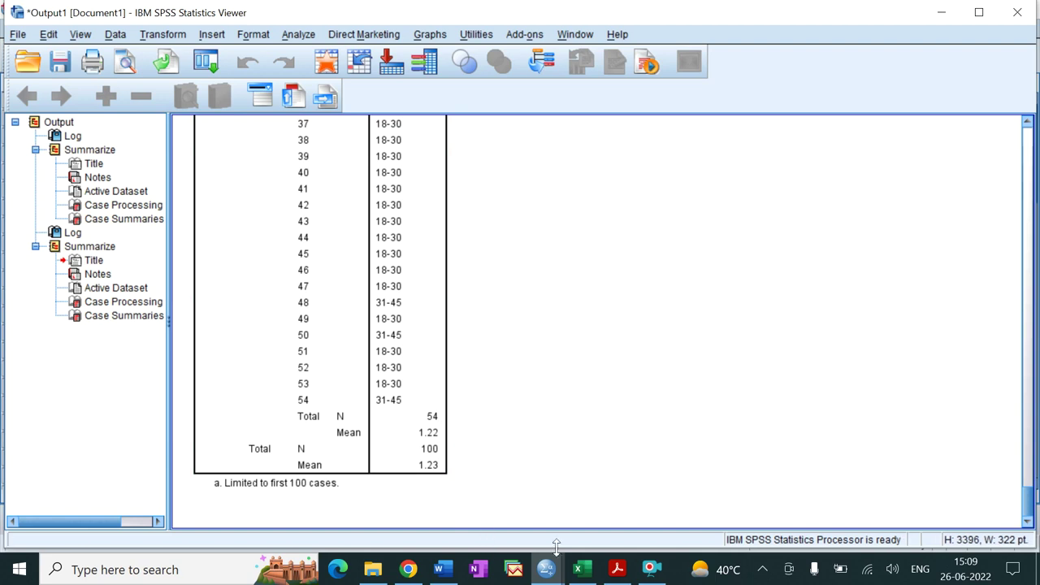
Return to the Data Editor and check which age range each AgeinYears code stands for, leaving the value labels unedited.
mouse_move(552, 564)
left_click(614, 491)
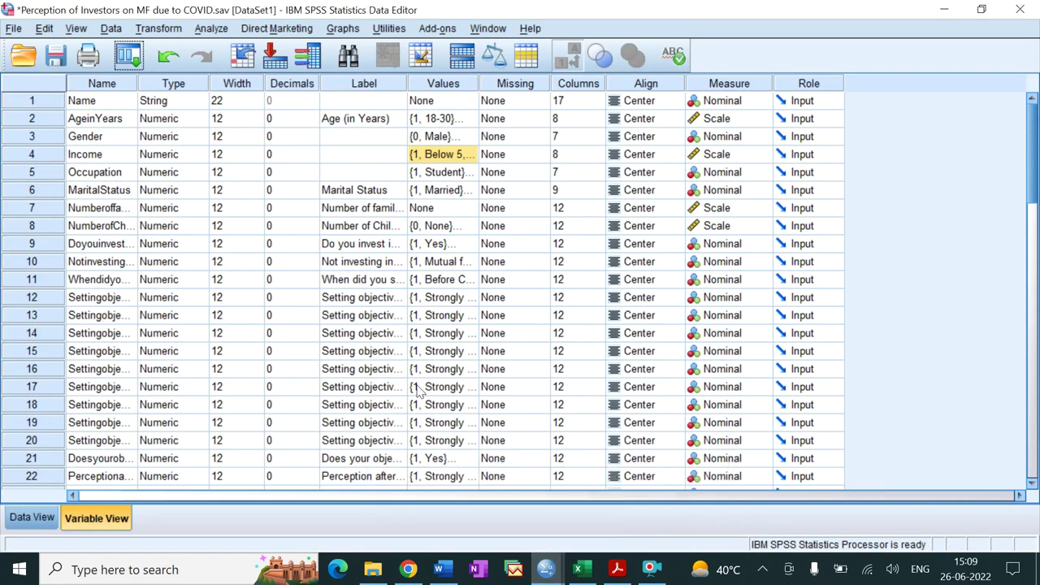
left_click(476, 118)
left_click(476, 118)
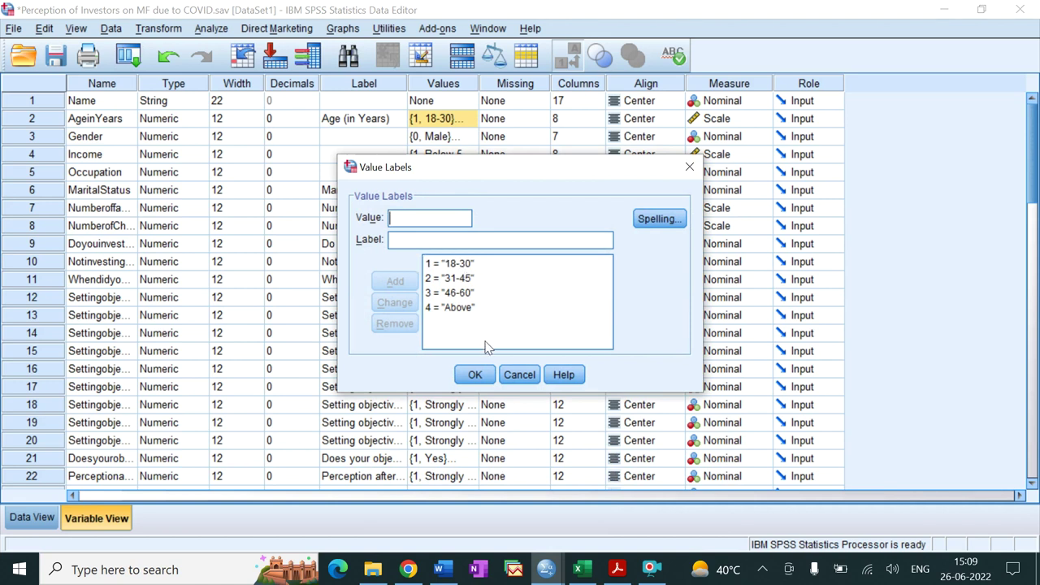
left_click(473, 374)
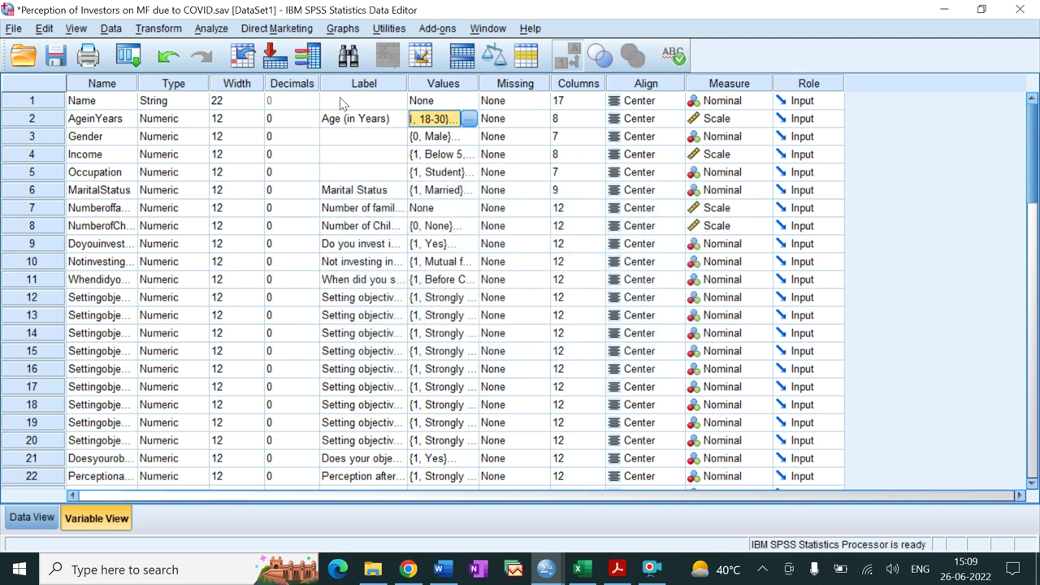
Reopen the Case Summaries setup and remove Age (in Years) from the summarized variables.
left_click(209, 31)
mouse_move(221, 53)
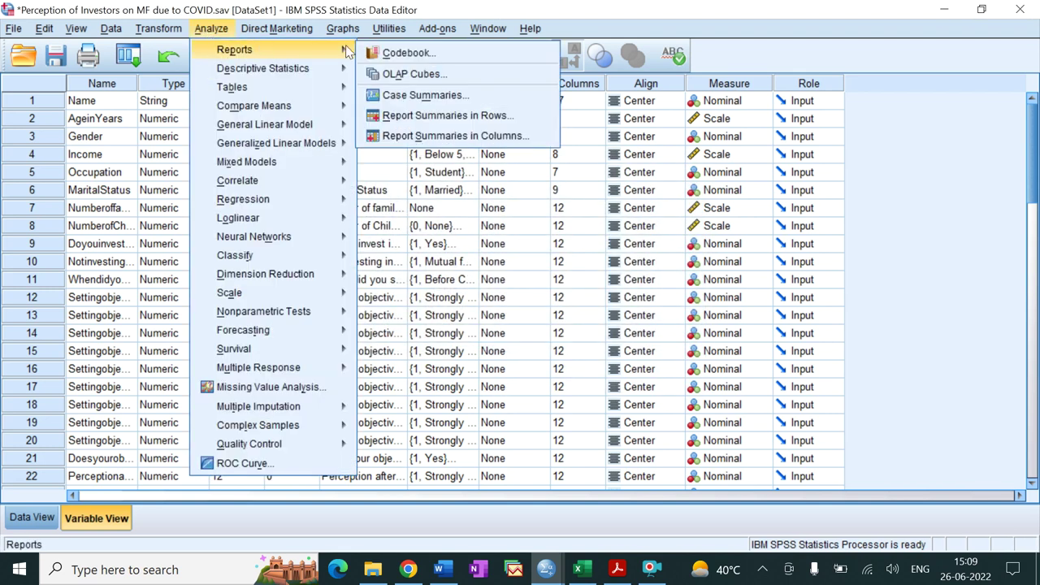
left_click(408, 95)
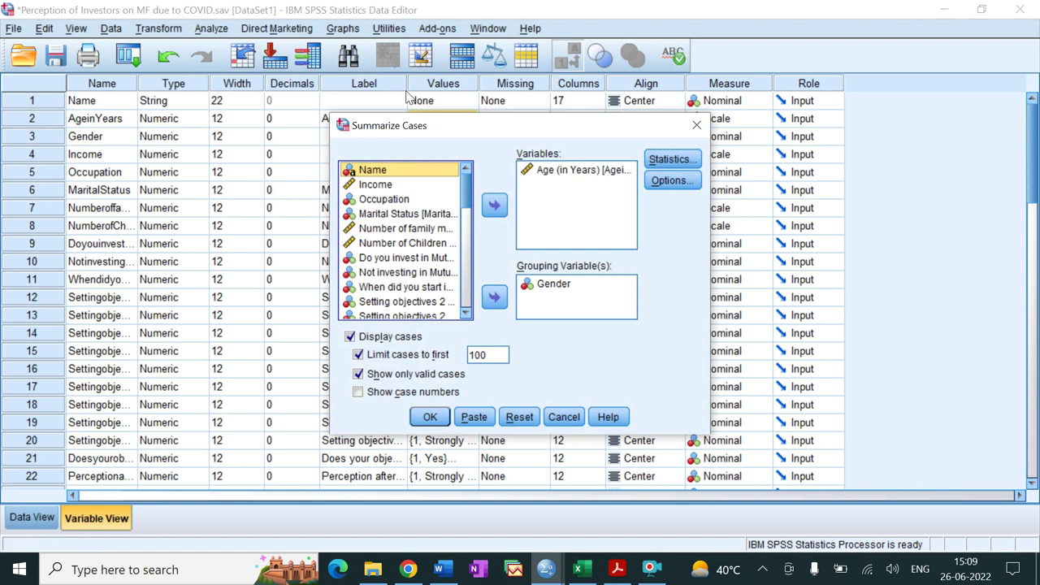
left_click(568, 172)
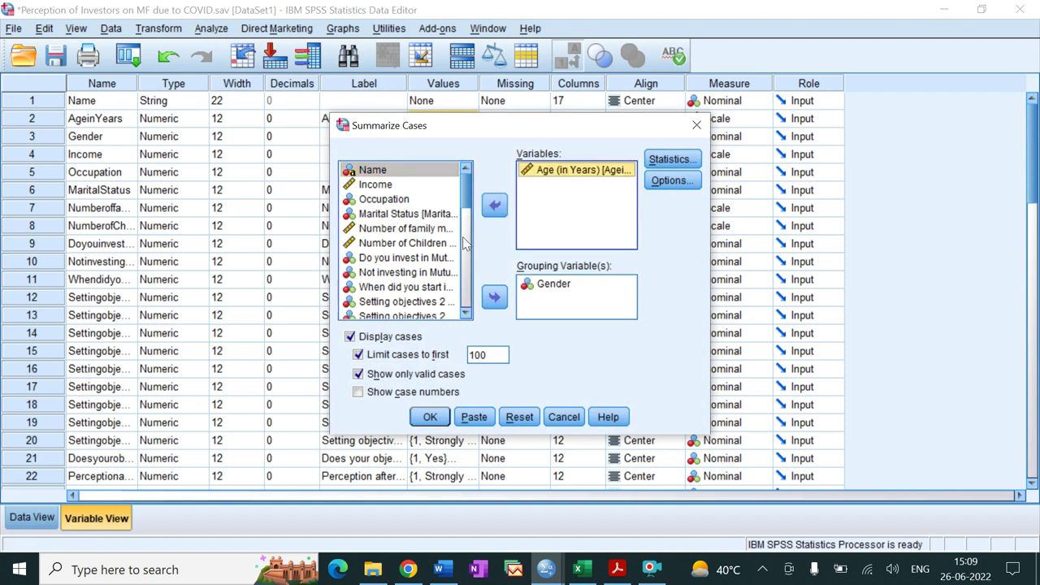
left_click(496, 208)
Add Occupation as the summarized variable and run the case summary grouped by Gender.
scroll(467, 204, "down", 1)
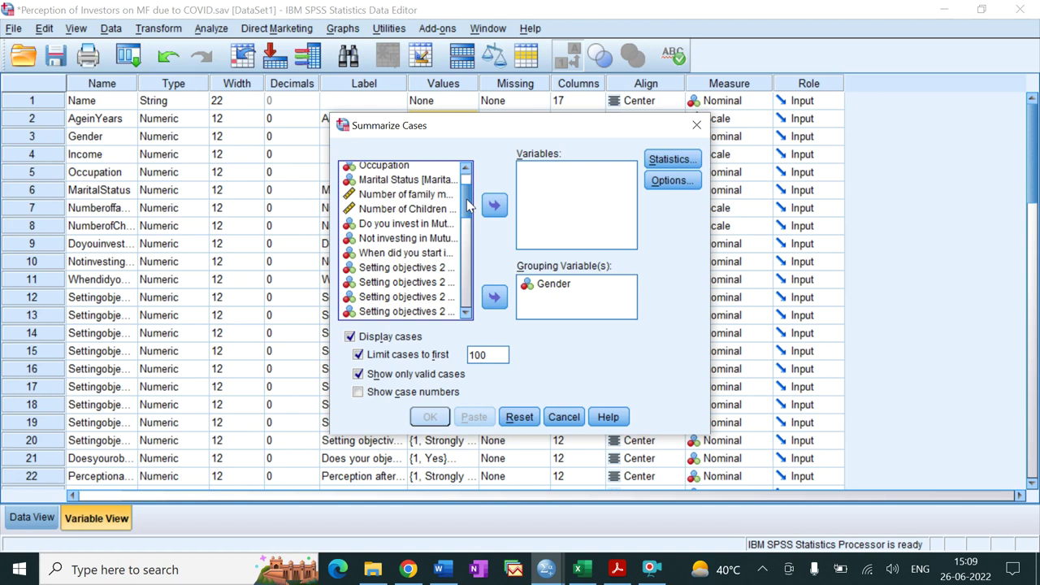
left_click_drag(466, 199, 466, 202)
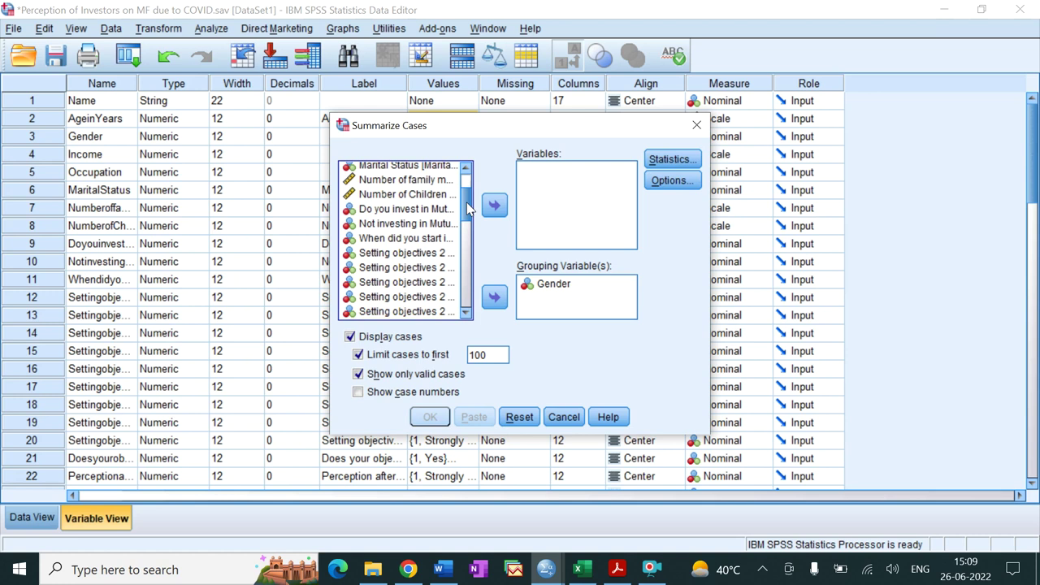
left_click_drag(466, 202, 466, 204)
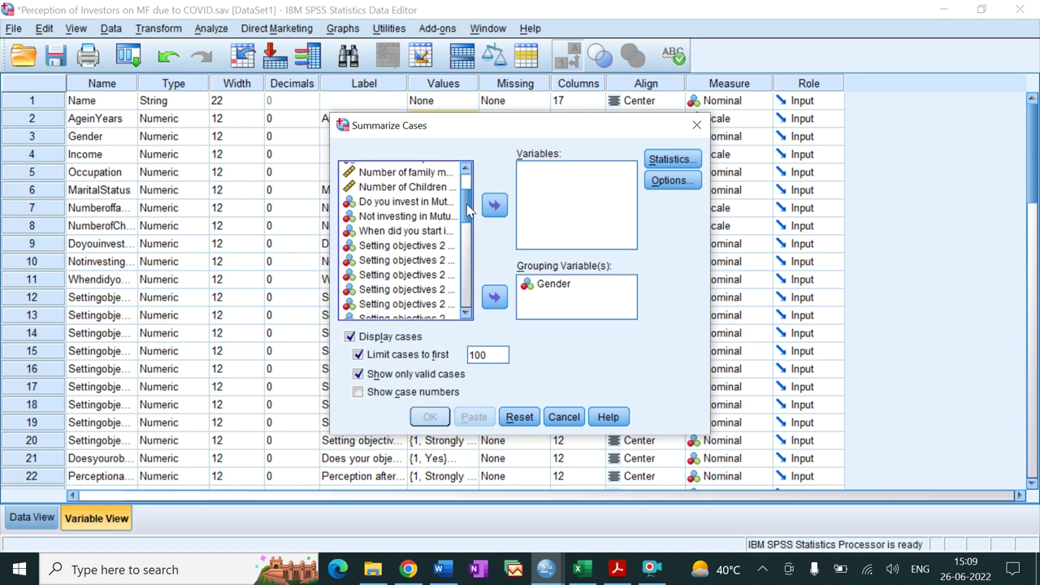
mouse_move(467, 204)
left_mouse_down()
mouse_move(467, 297)
mouse_move(478, 189)
left_mouse_up()
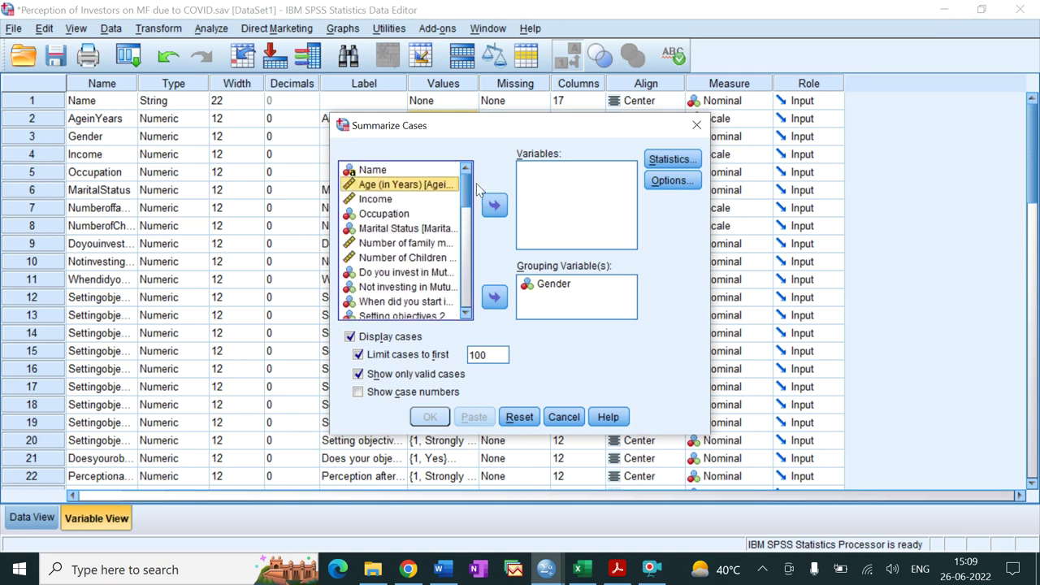
left_click(415, 216)
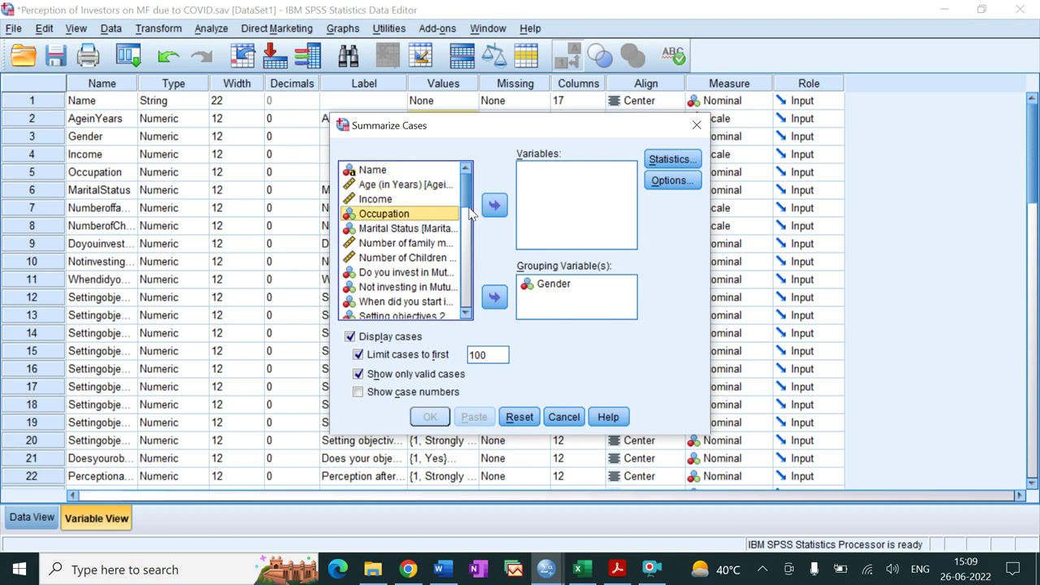
left_click(494, 205)
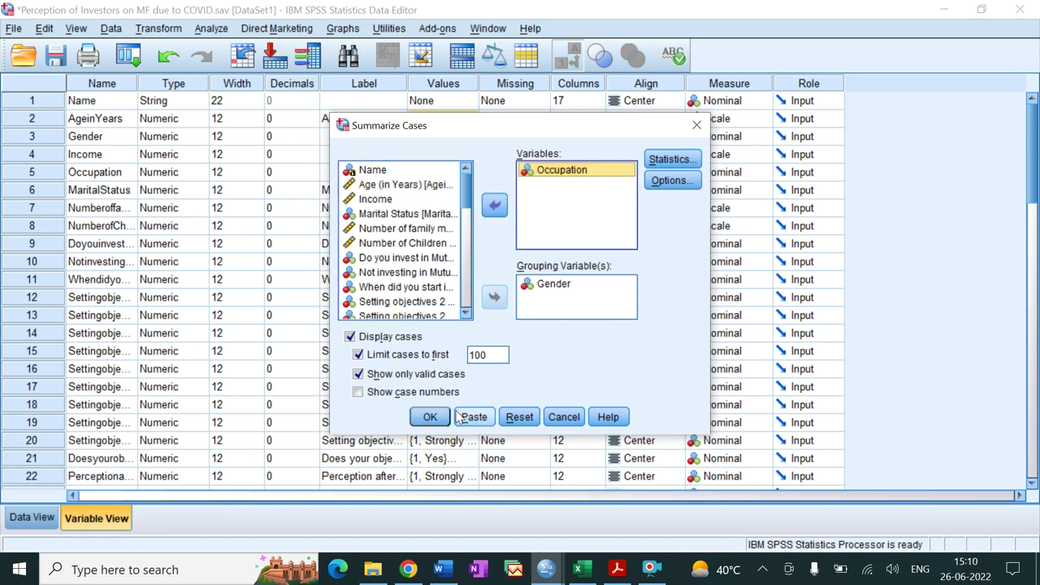
left_click(431, 421)
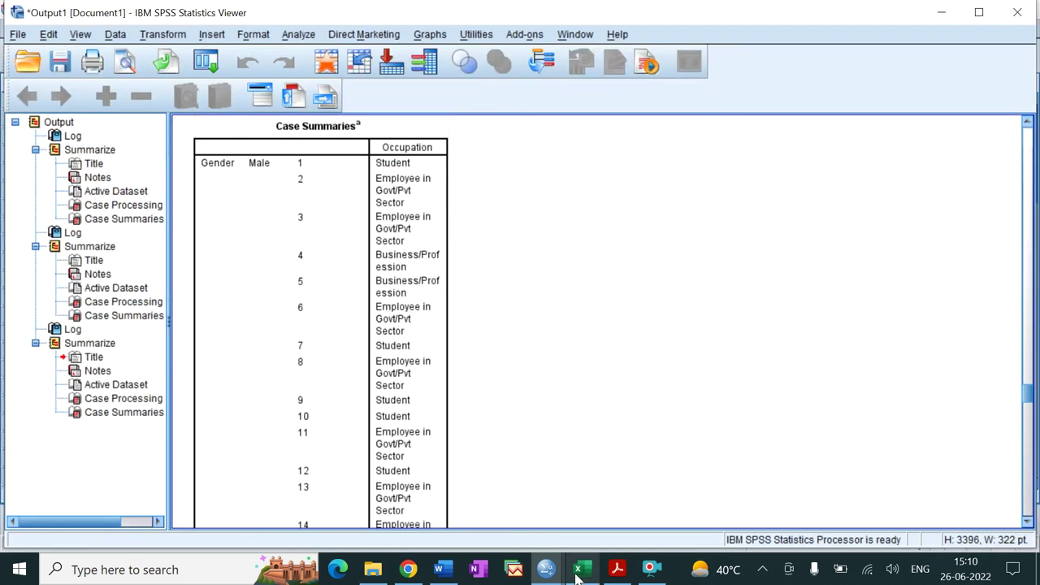
Return to the Data Editor, inspect the value labels defined for the Occupation variable, and close them unedited.
mouse_move(555, 577)
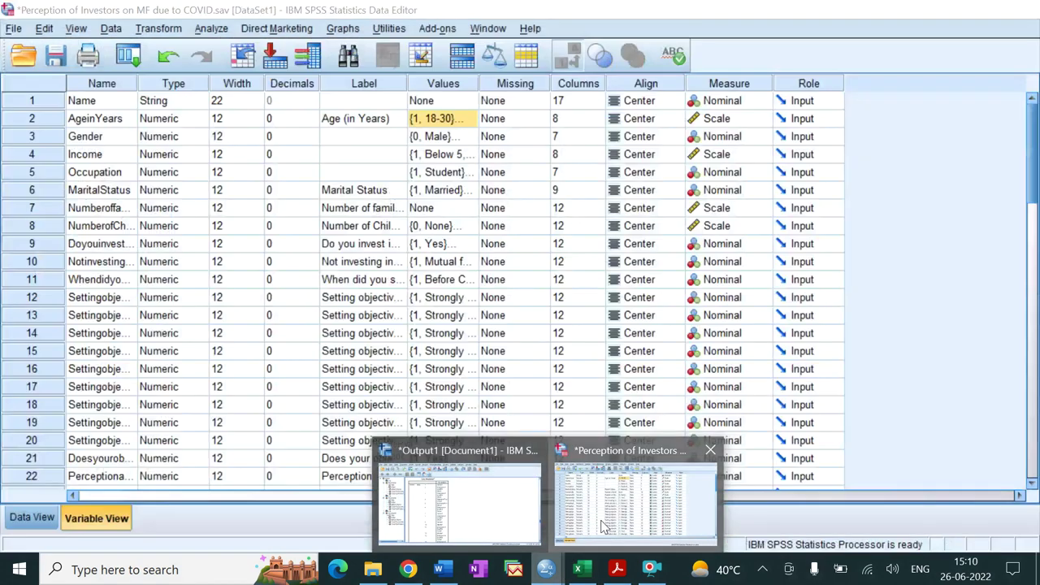
left_click(634, 495)
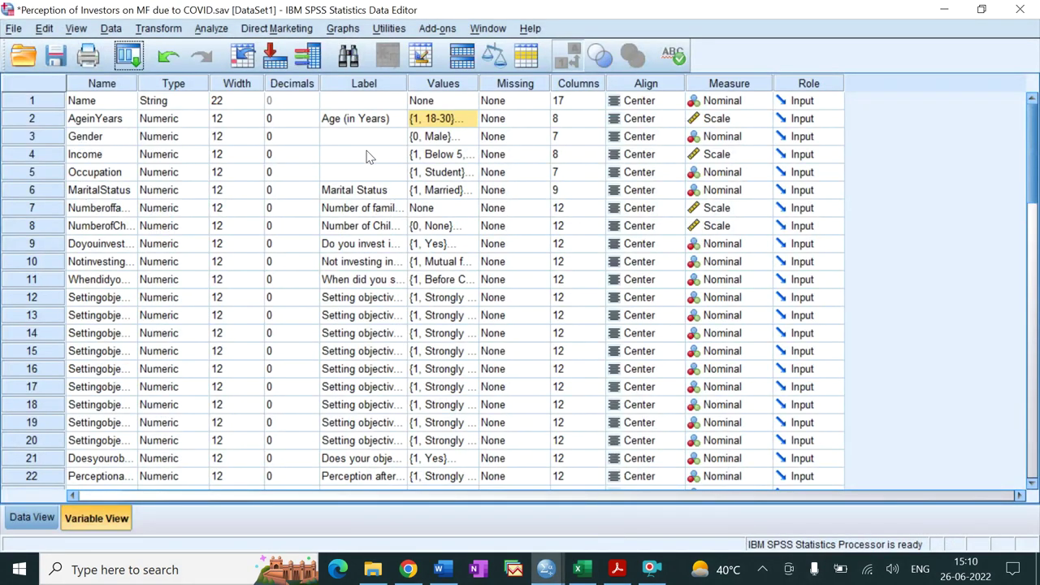
double_click(467, 180)
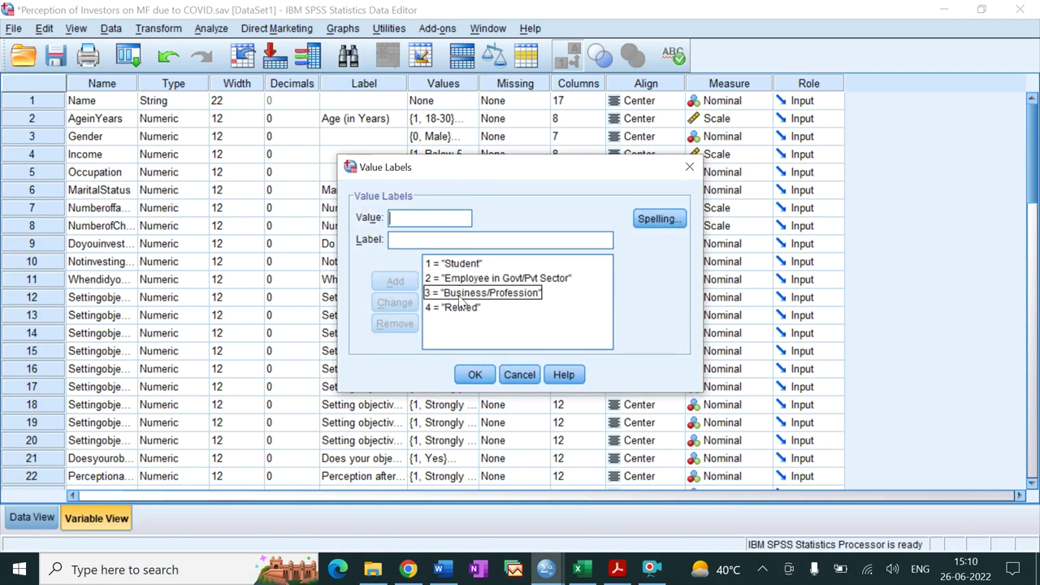
left_click(547, 573)
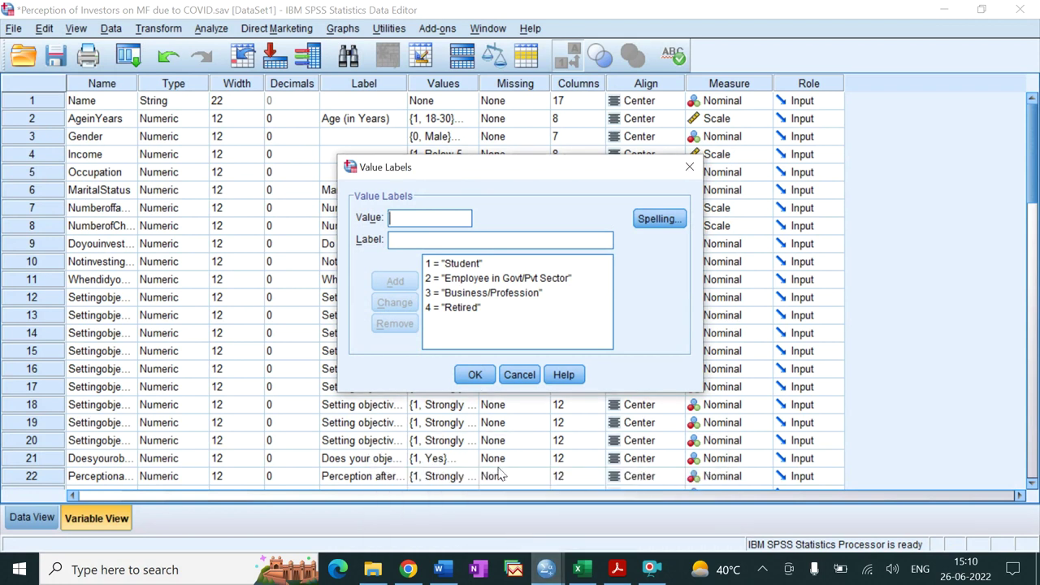
left_click(522, 375)
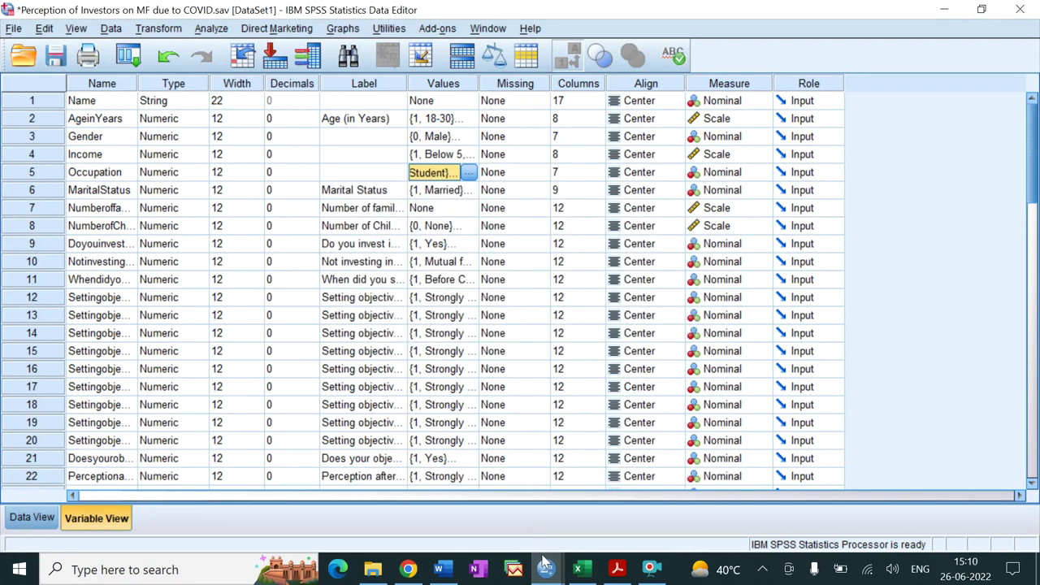
Go back to the output and examine the occupation Case Summaries table, comparing the male, female and overall case counts and means.
mouse_move(547, 569)
left_click(503, 511)
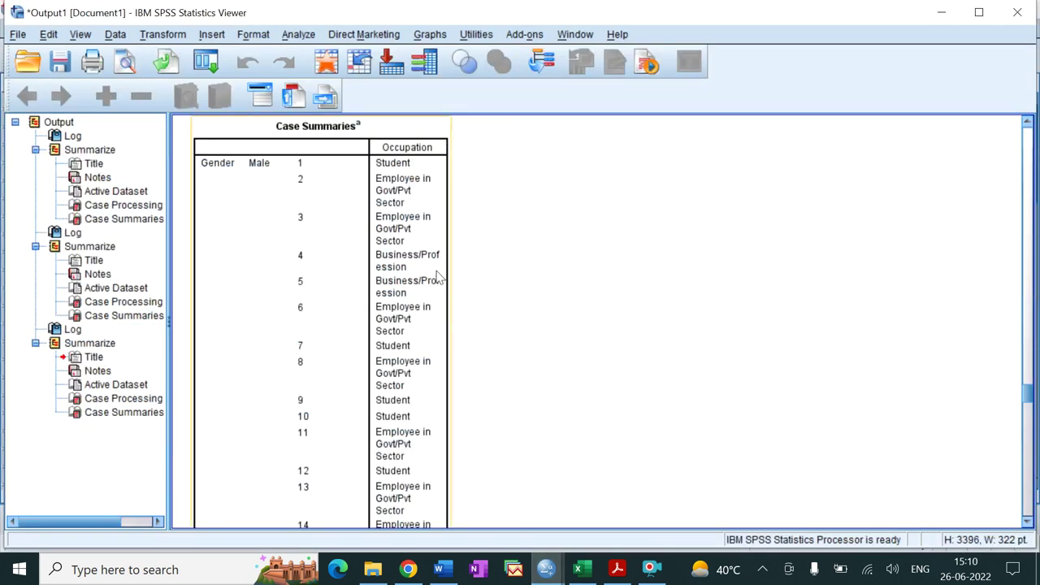
scroll(395, 177, "down", 15)
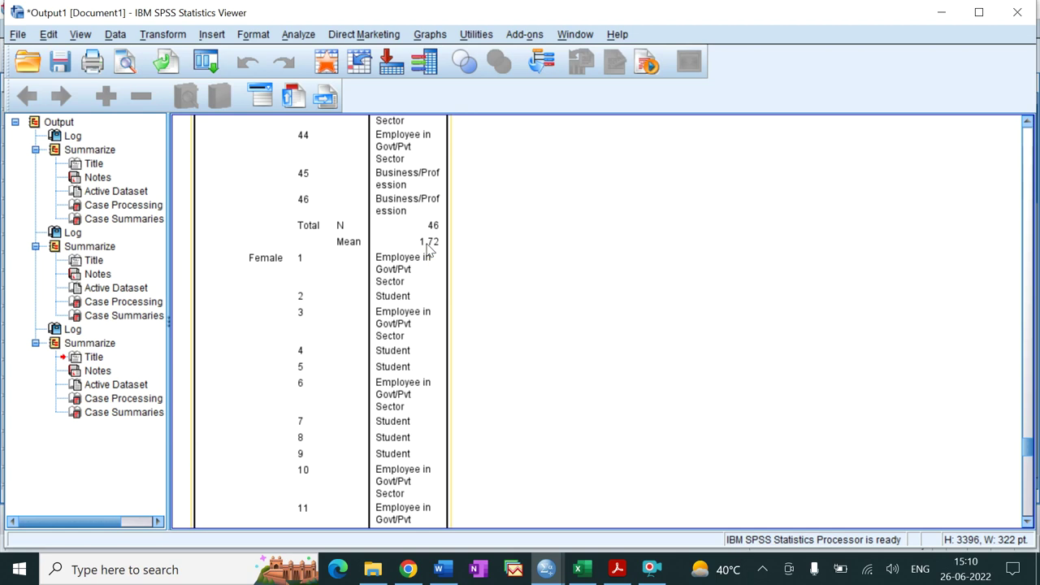
scroll(429, 250, "down", 20)
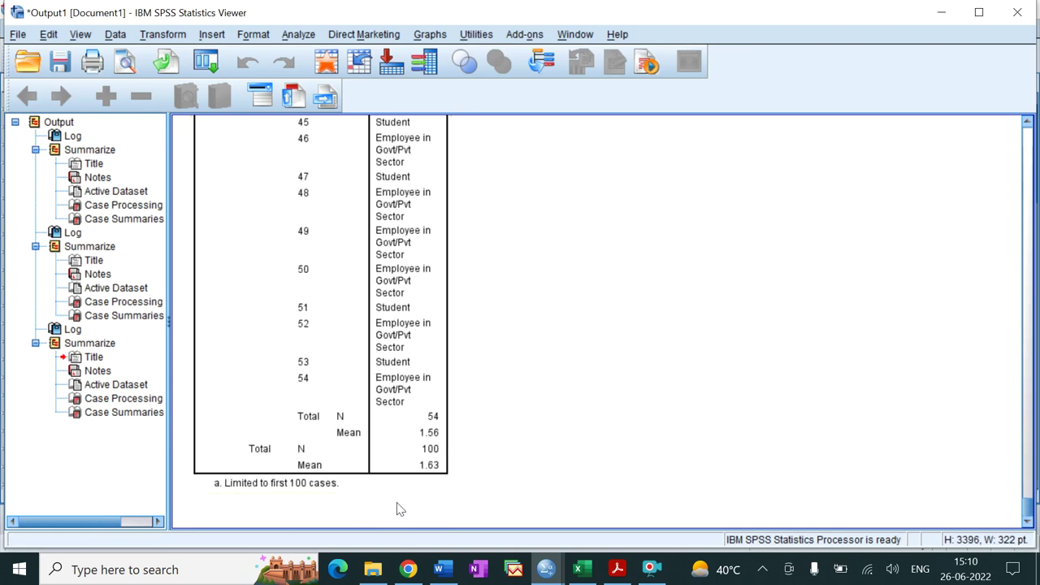
scroll(386, 293, "up", 15)
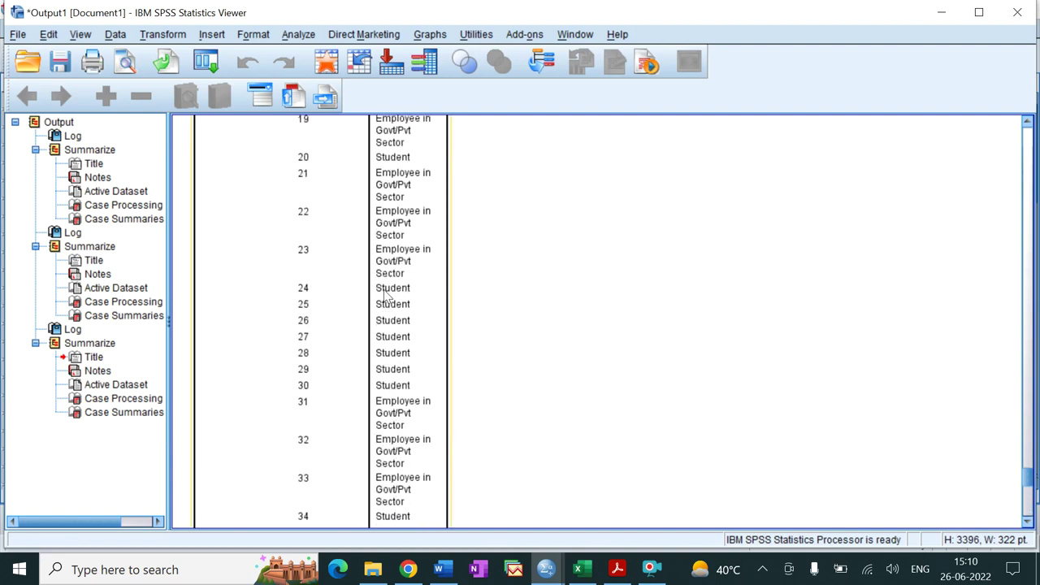
Look back over the occupation Case Summaries output and switch to the MANAGE DATA Word document to check the topic list.
scroll(386, 290, "up", 20)
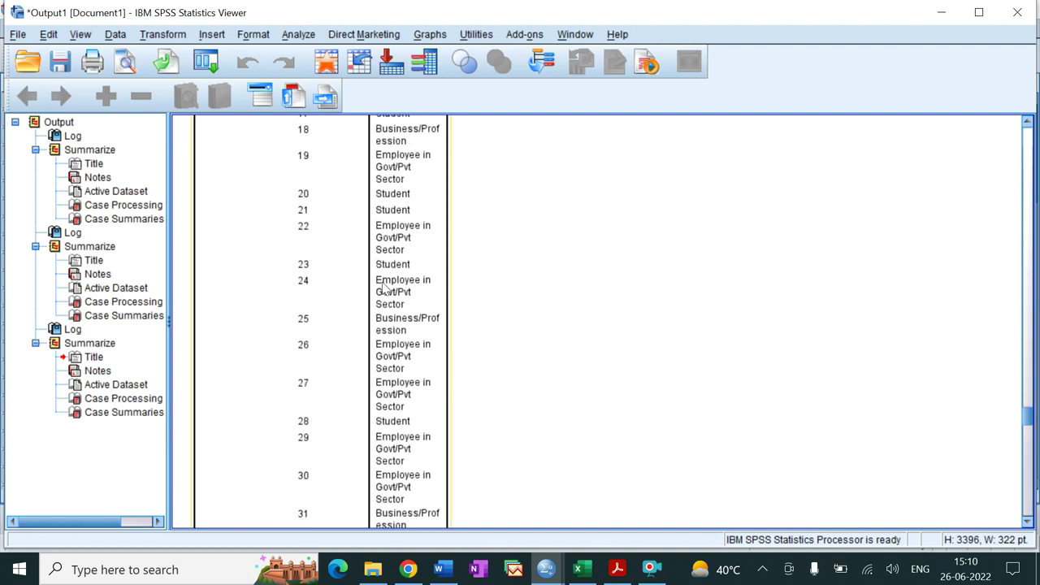
scroll(385, 288, "up", 8)
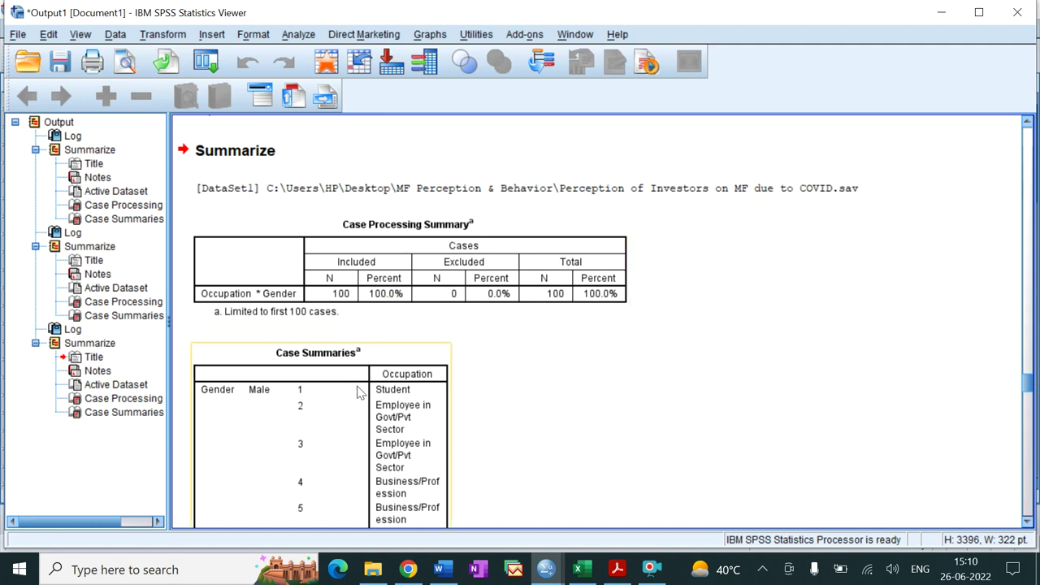
left_click(443, 570)
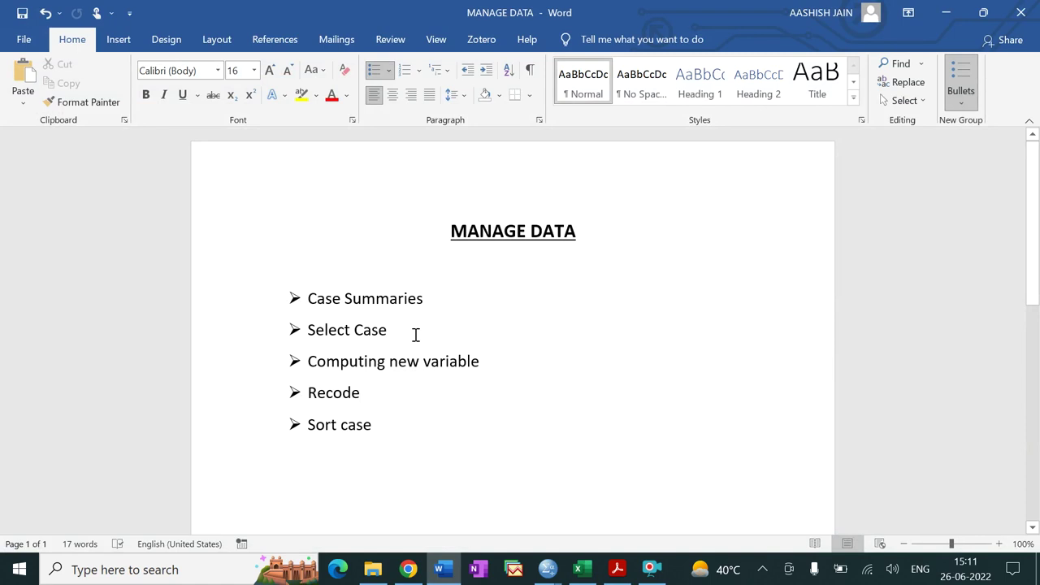
Switch to the SPSS Data Editor's data view and set Select Cases to choose cases satisfying a condition, opening the condition for editing.
mouse_move(549, 566)
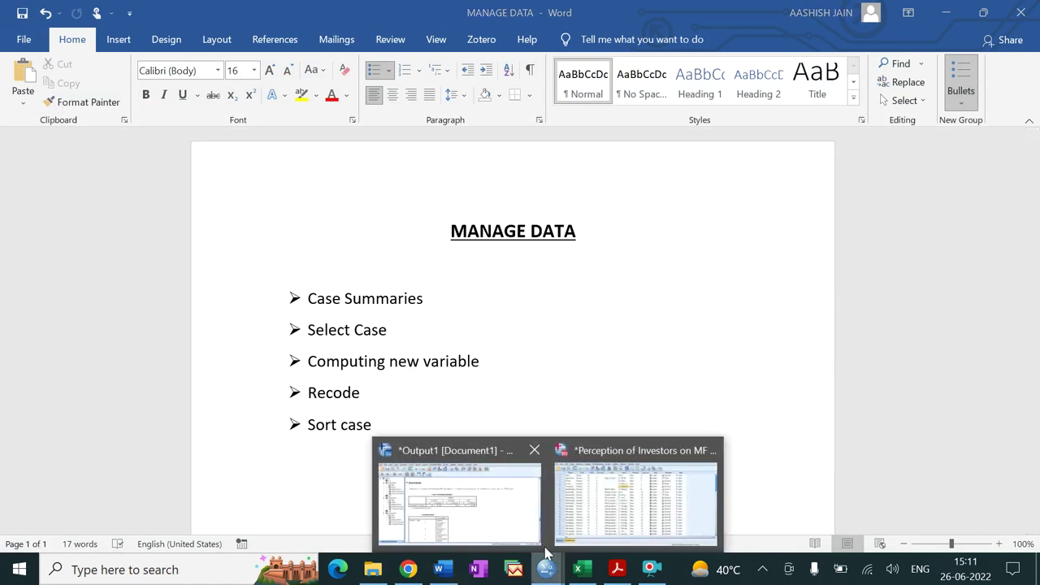
left_click(567, 526)
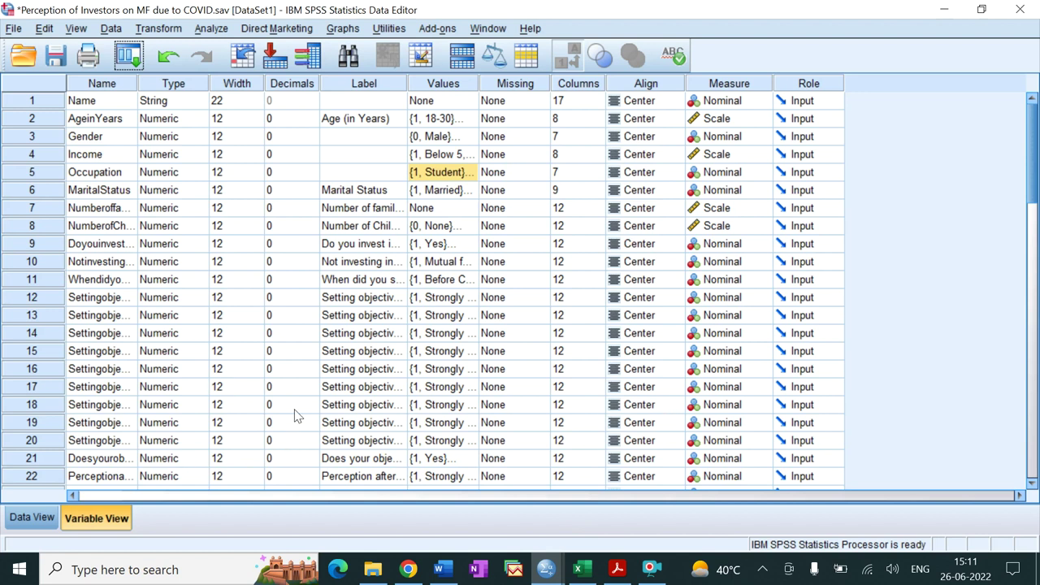
left_click(29, 517)
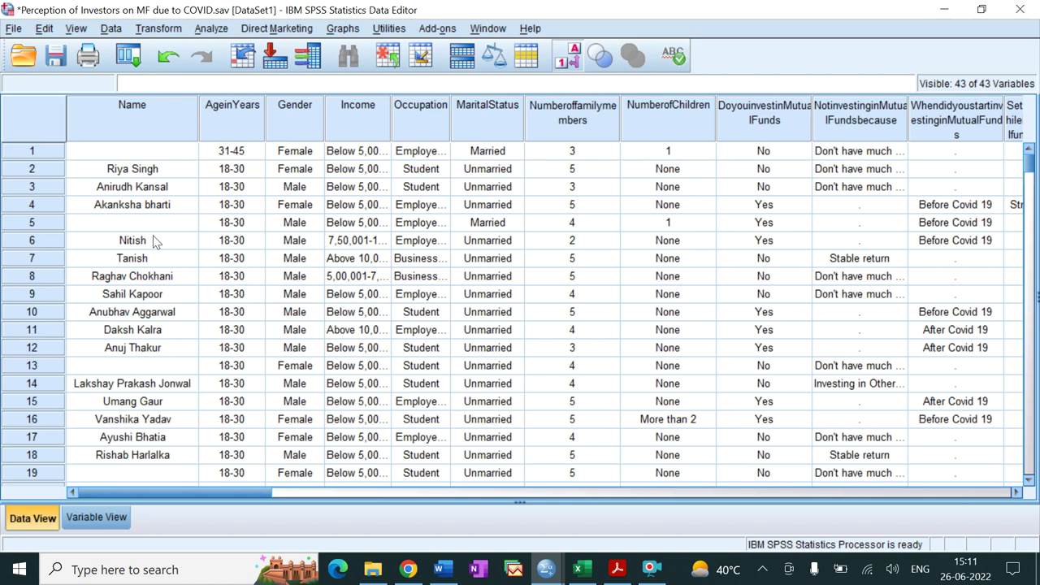
left_click(109, 29)
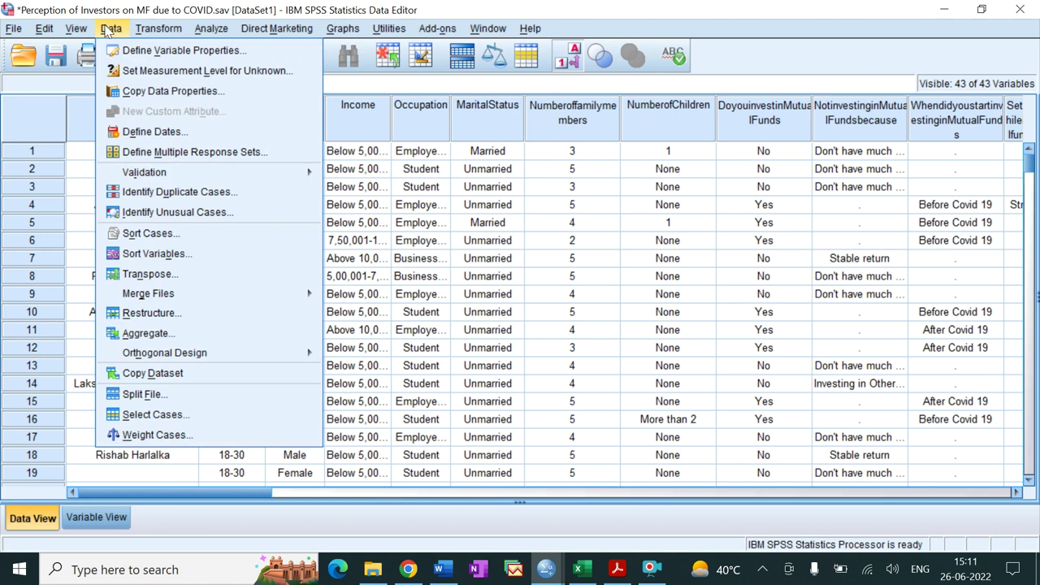
left_click(115, 417)
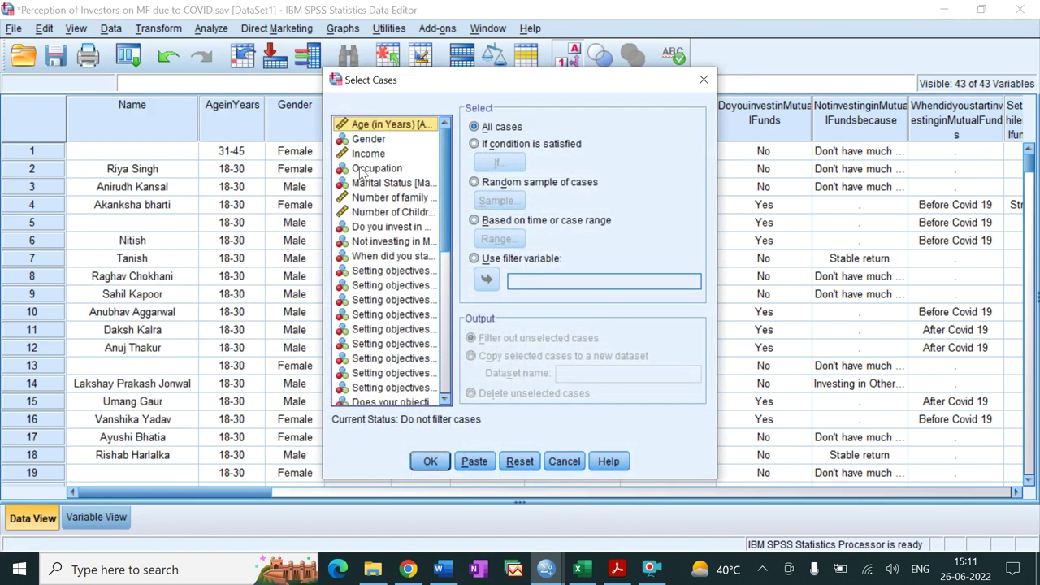
left_click(473, 146)
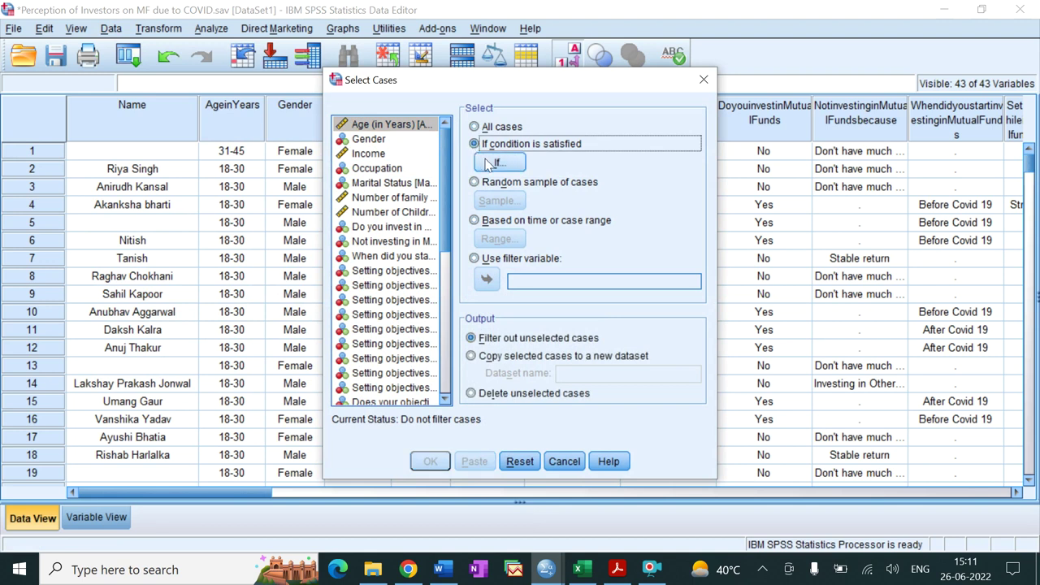
left_click(497, 163)
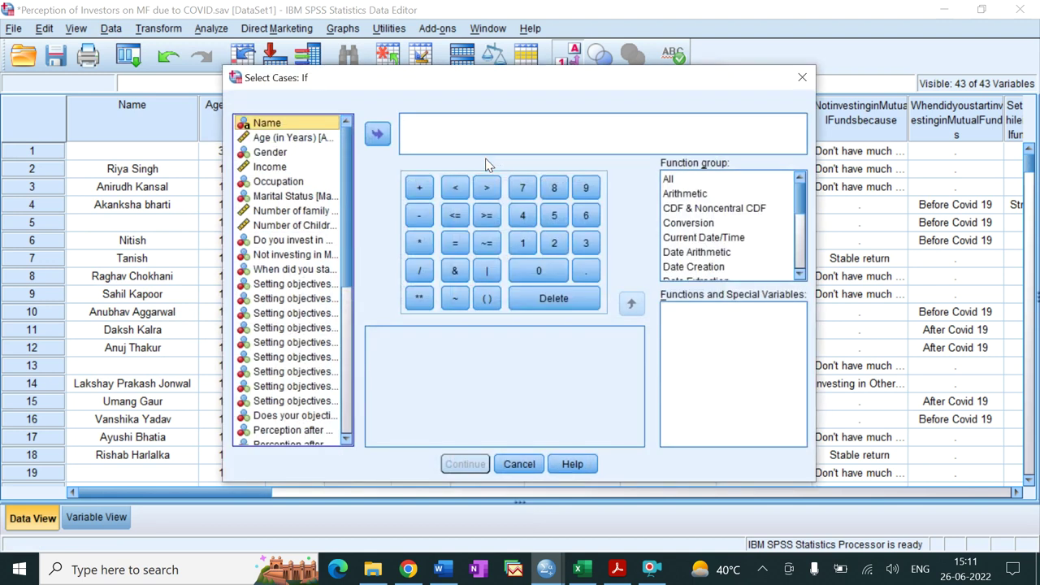
Enter the selection condition Gender=1 and apply it, filtering out the unselected cases.
left_click(282, 153)
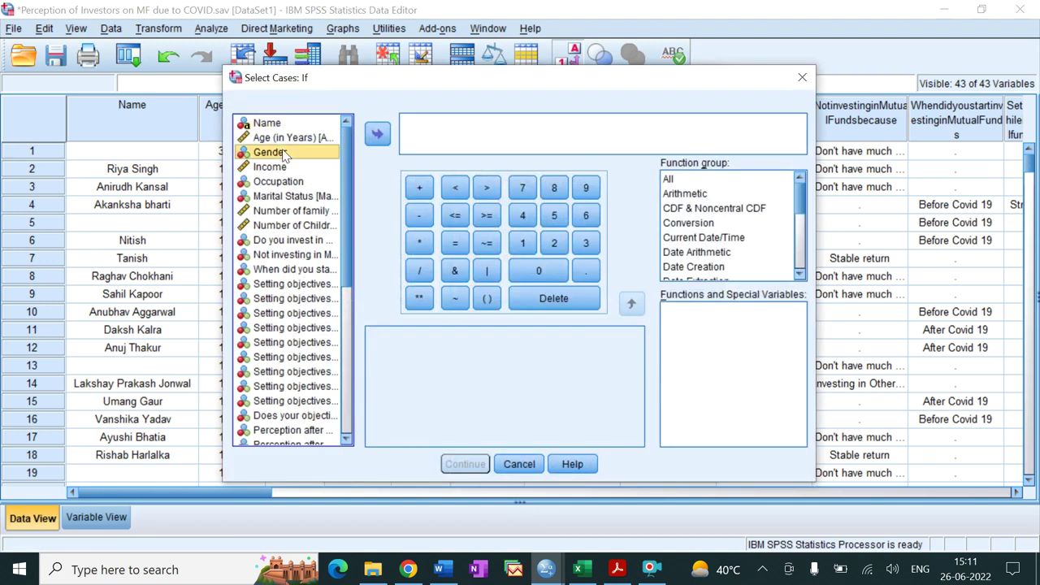
left_click(379, 136)
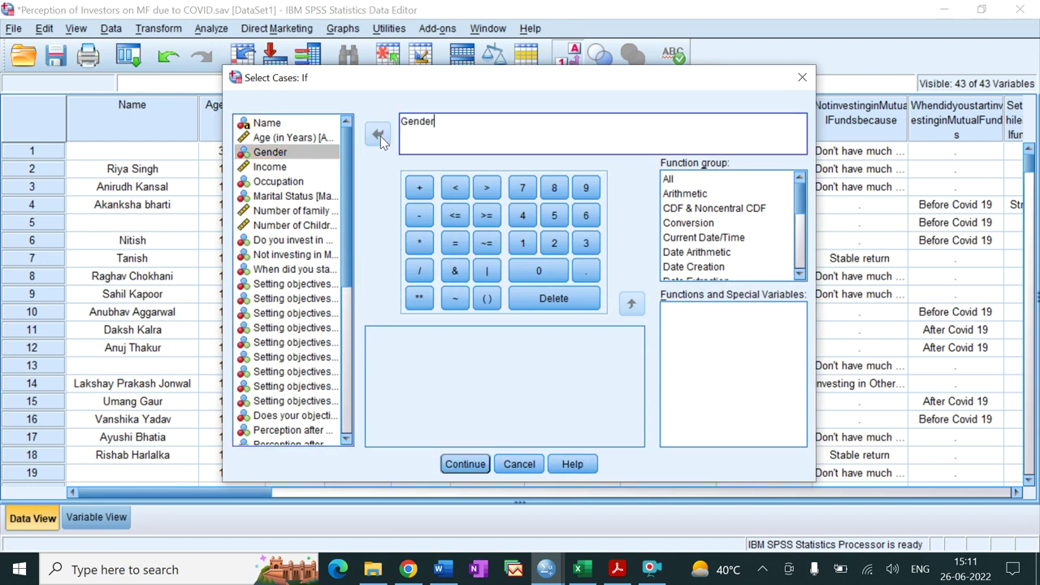
type("=1")
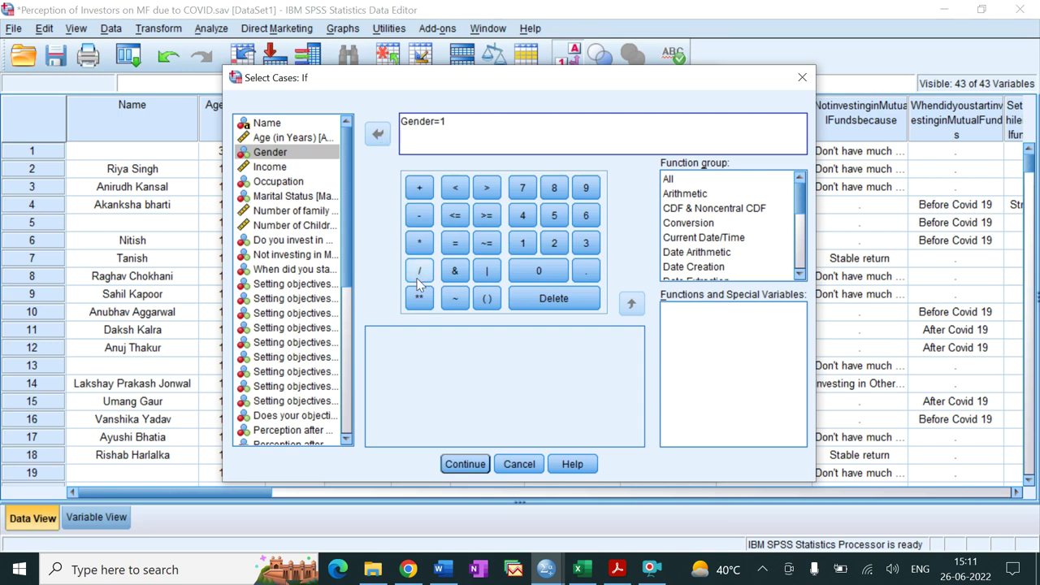
left_click(465, 464)
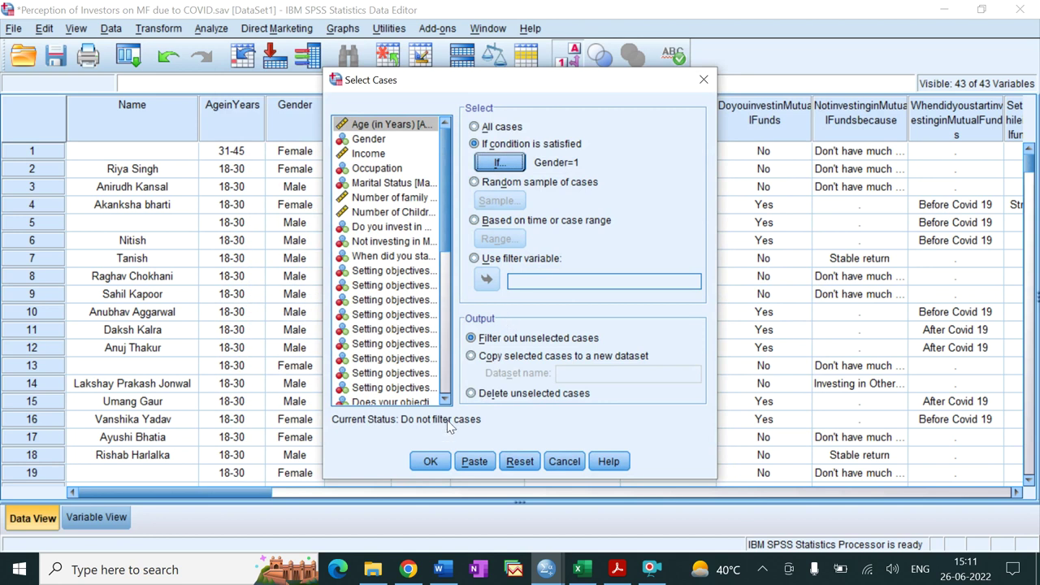
left_click(431, 461)
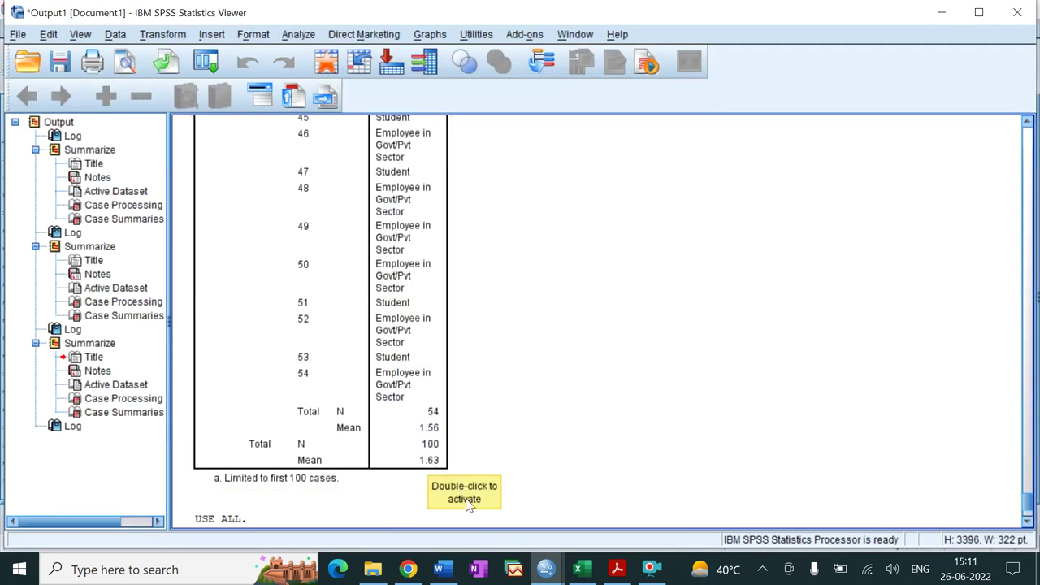
Return to the Data Editor, inspect the value labels of the Gender variable unedited, and go back to the filtered data.
mouse_move(550, 573)
left_click(613, 498)
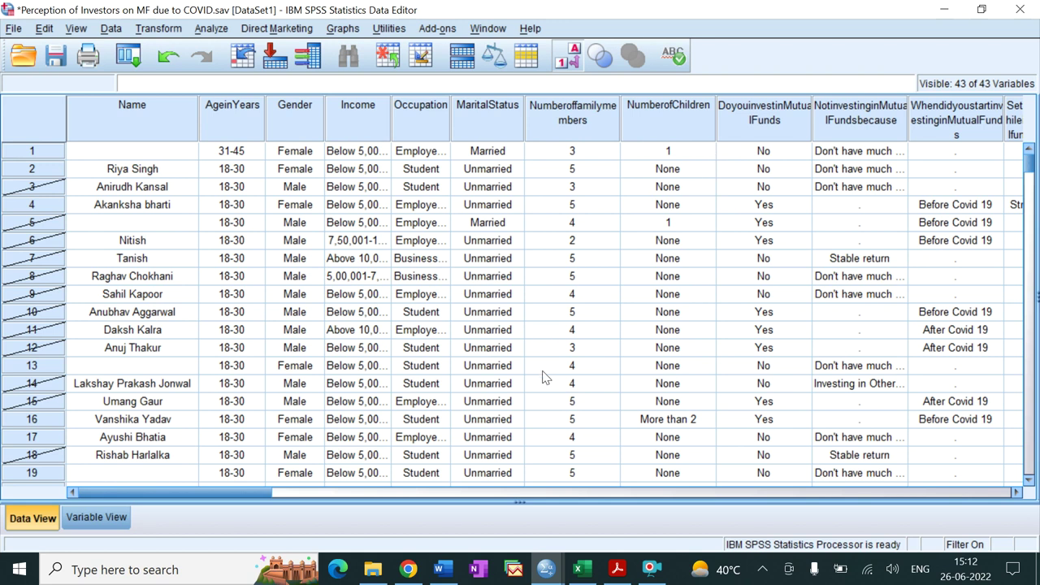
left_click(111, 523)
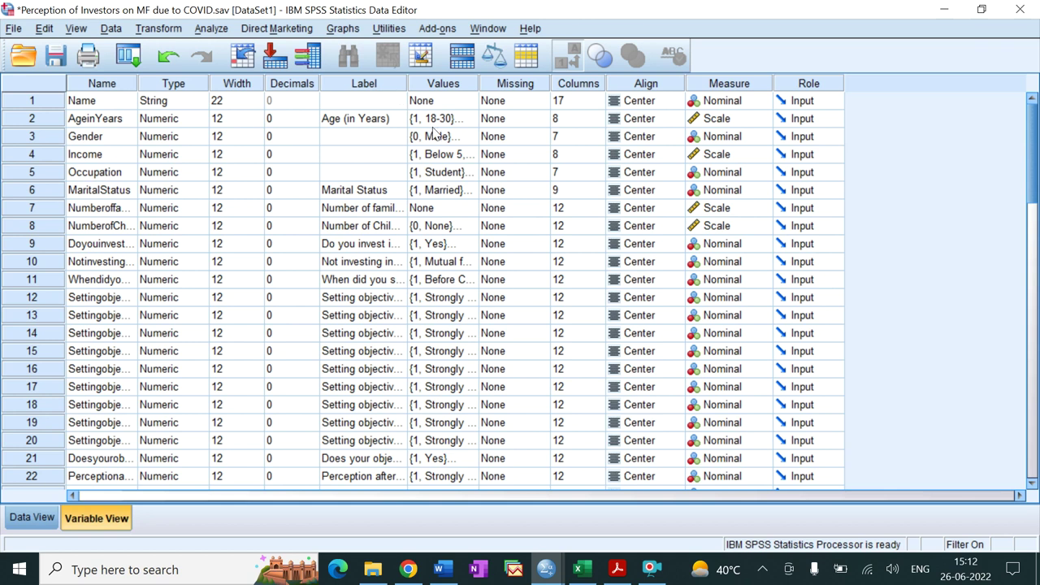
double_click(477, 138)
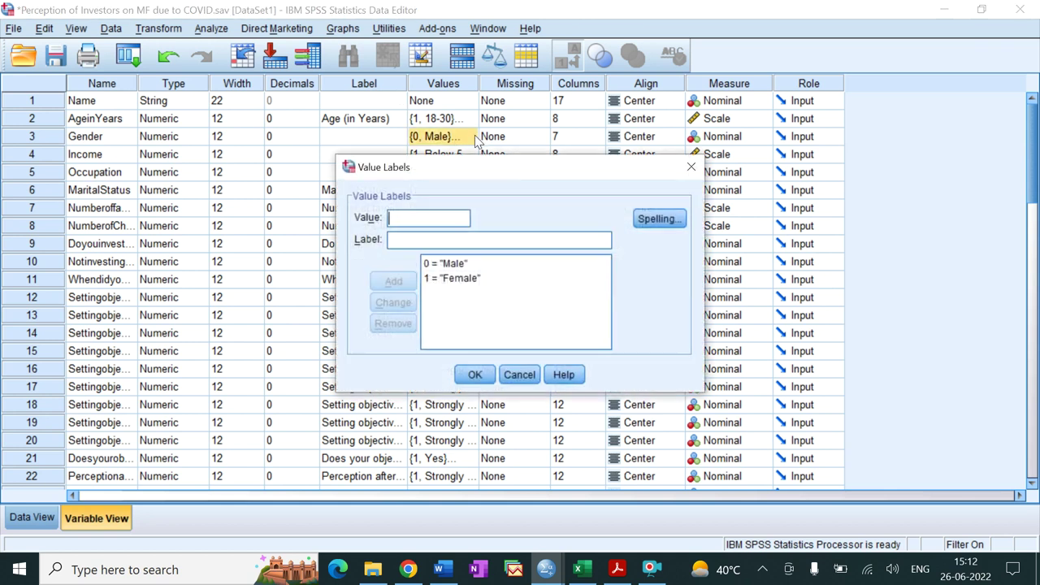
left_click(478, 279)
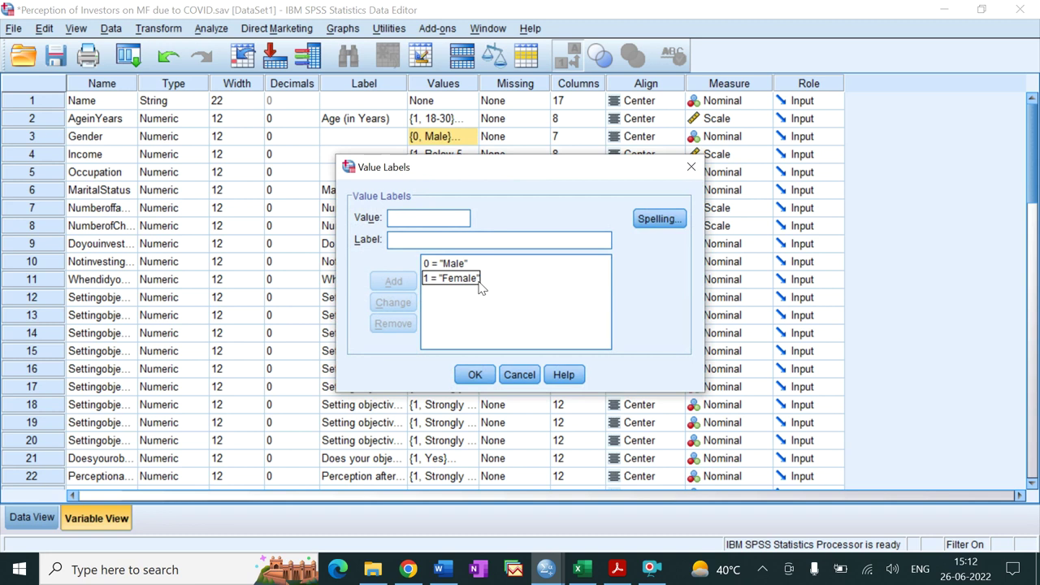
key("Tab")
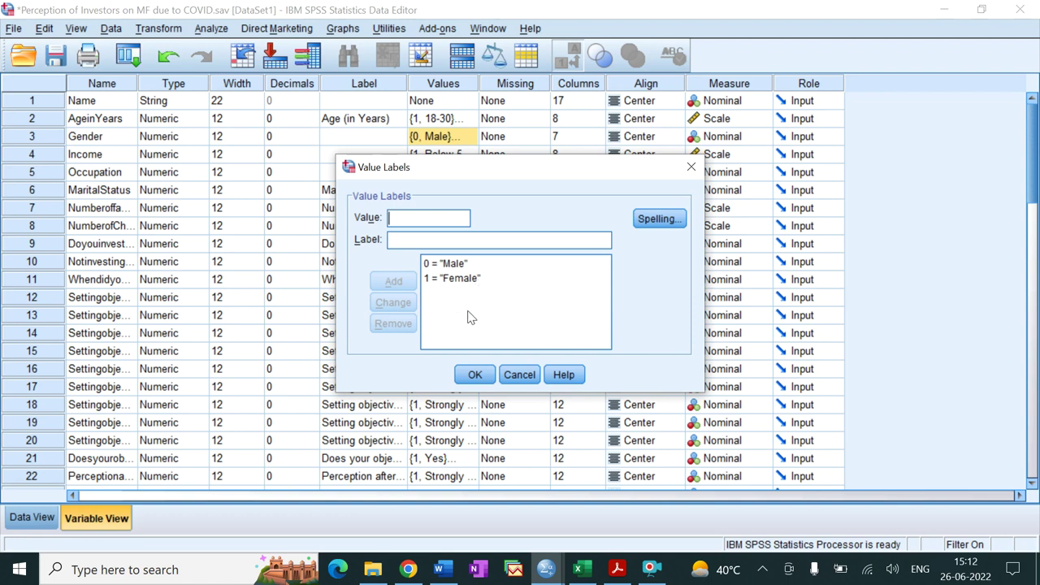
left_click(475, 375)
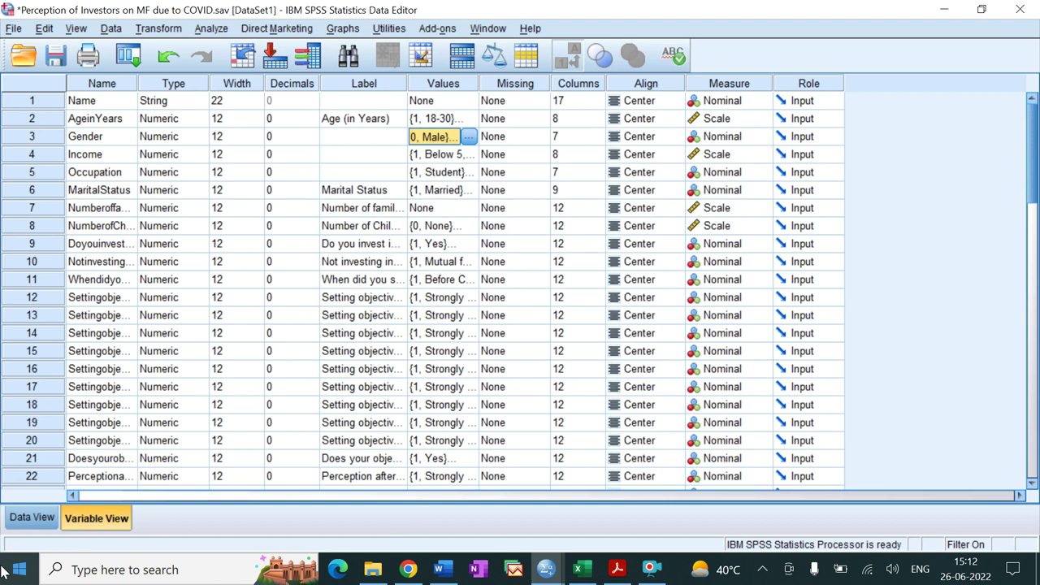
left_click(32, 517)
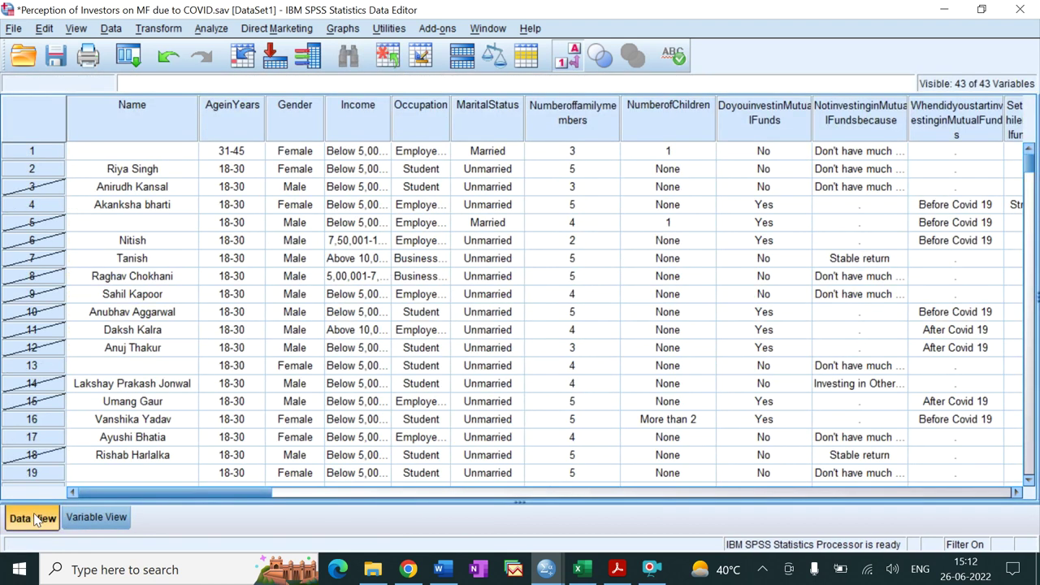
left_click(213, 29)
mouse_move(276, 49)
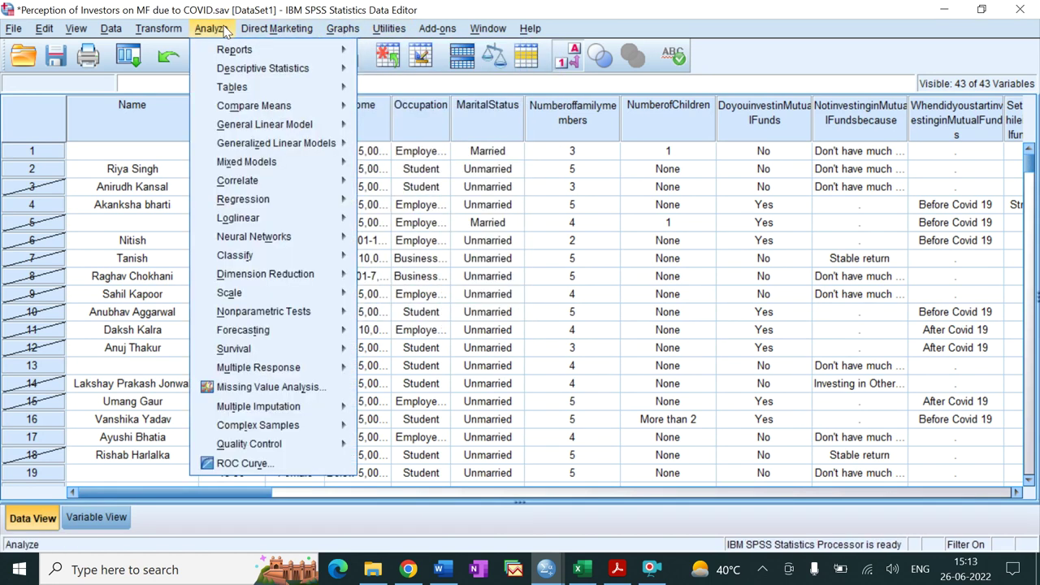
mouse_move(226, 50)
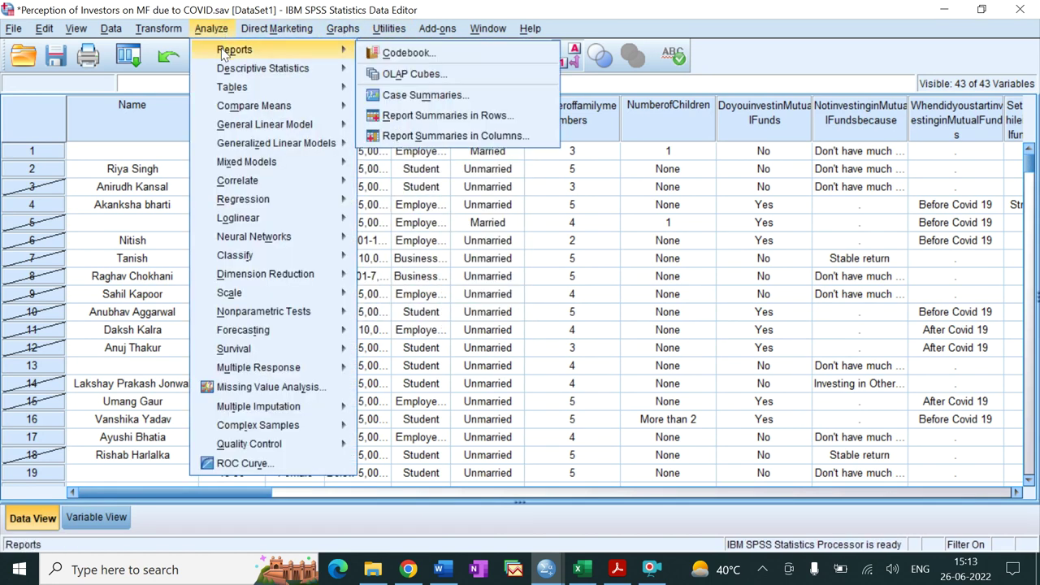
left_click(389, 96)
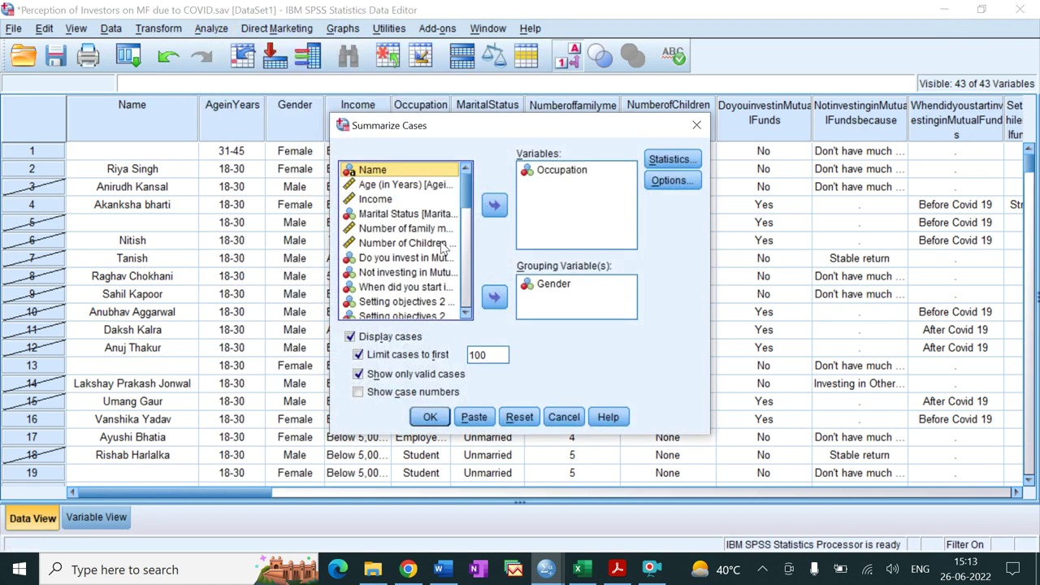
left_click(532, 288)
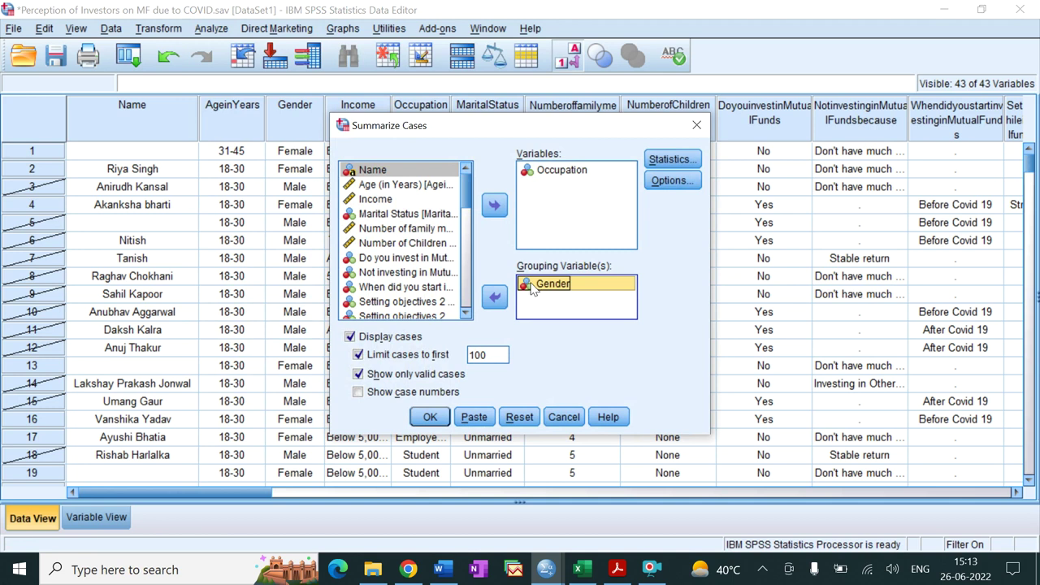
left_click(498, 301)
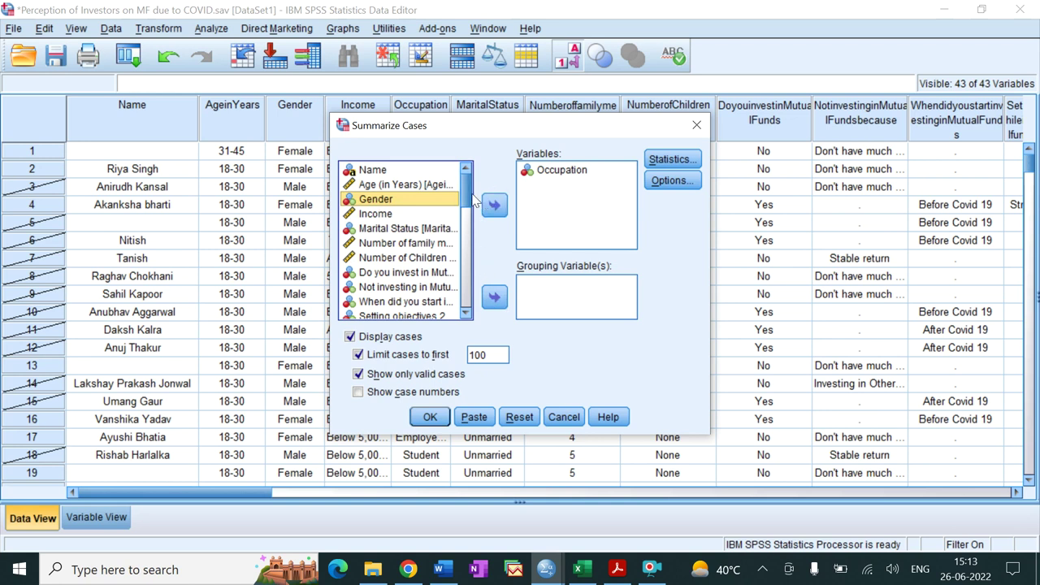
left_click(393, 244)
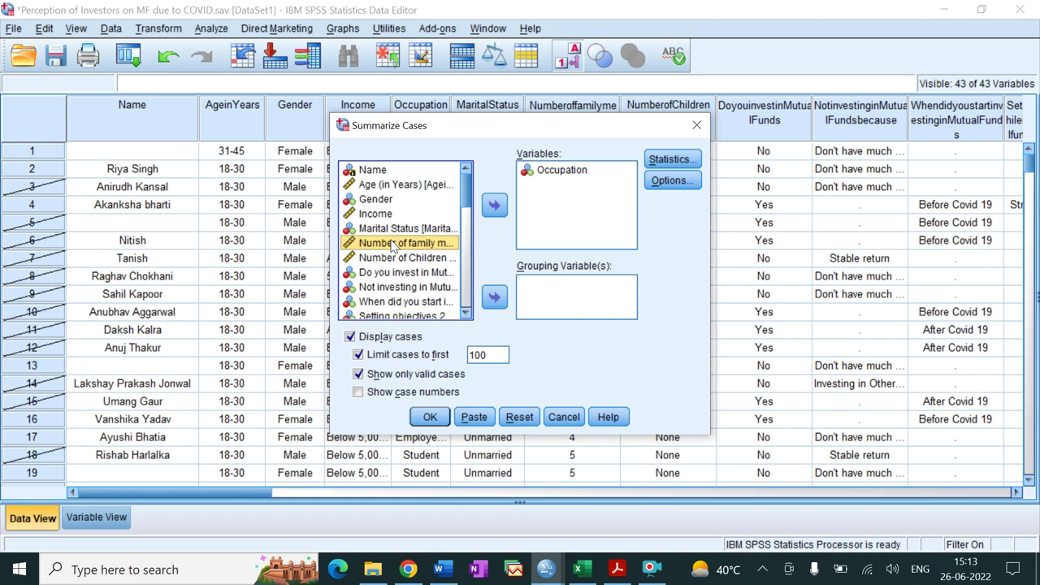
left_click(394, 216)
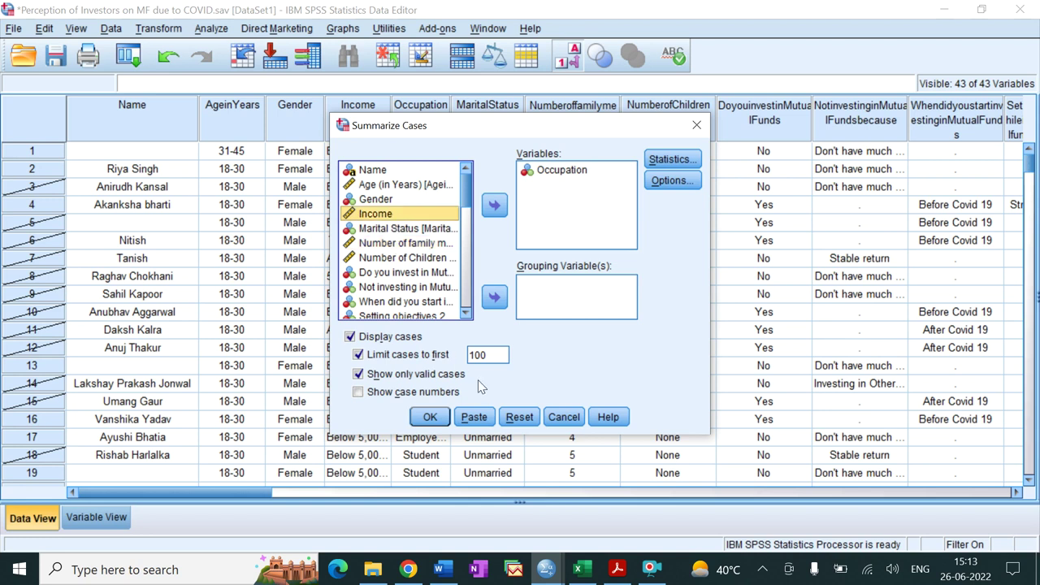
left_click(564, 417)
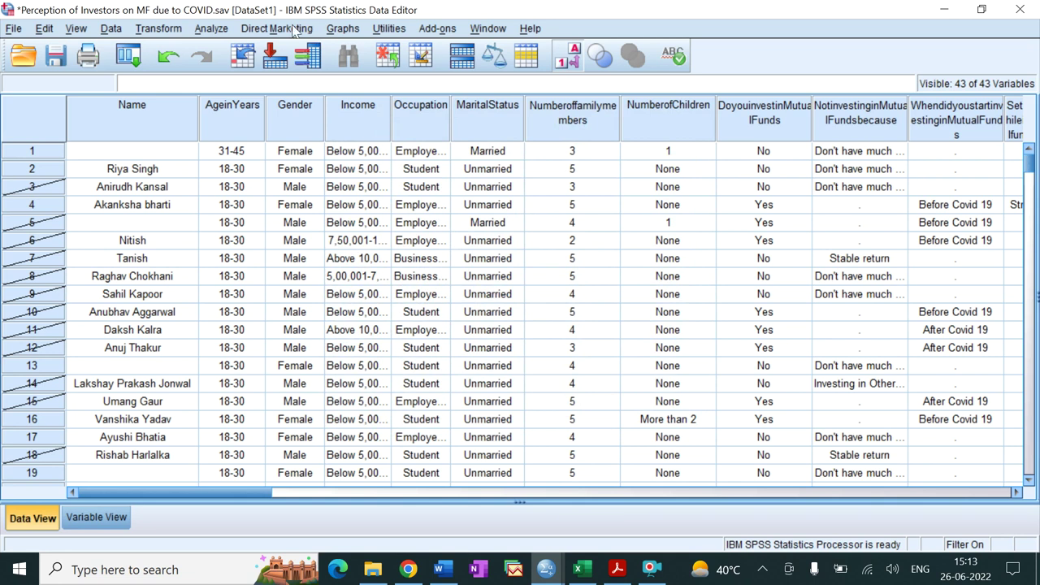
Run Frequencies on the Income variable for the filtered female cases, with the mean included as a statistic.
left_click(218, 26)
mouse_move(225, 55)
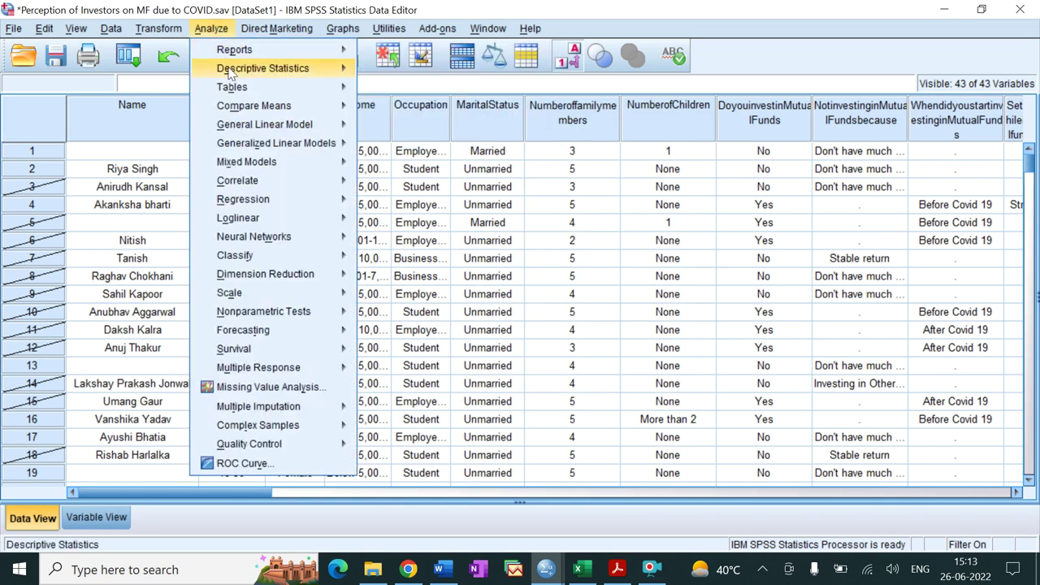
left_click(382, 70)
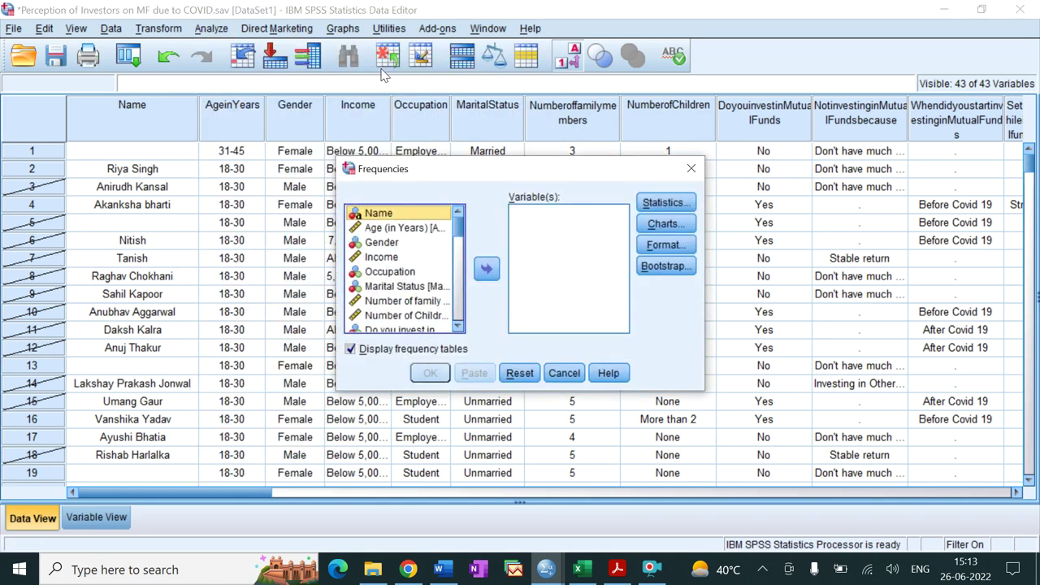
left_click(390, 258)
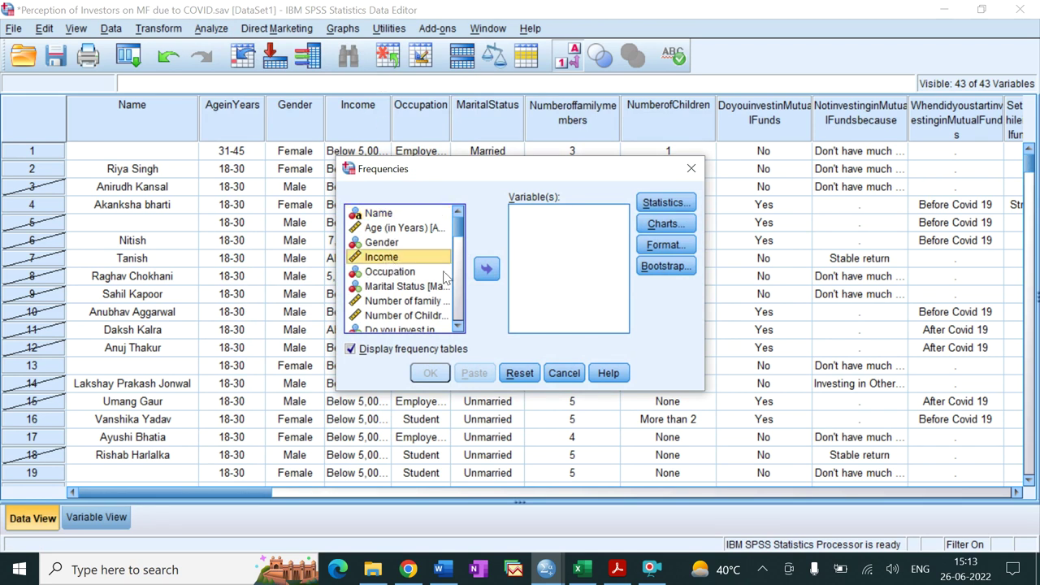
left_click(487, 273)
left_click(659, 204)
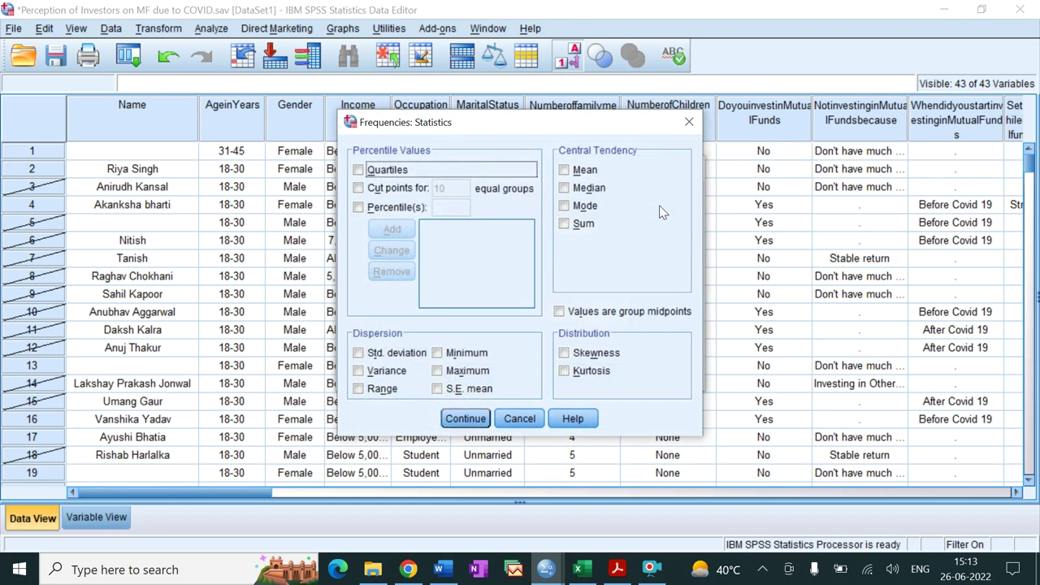
left_click(565, 171)
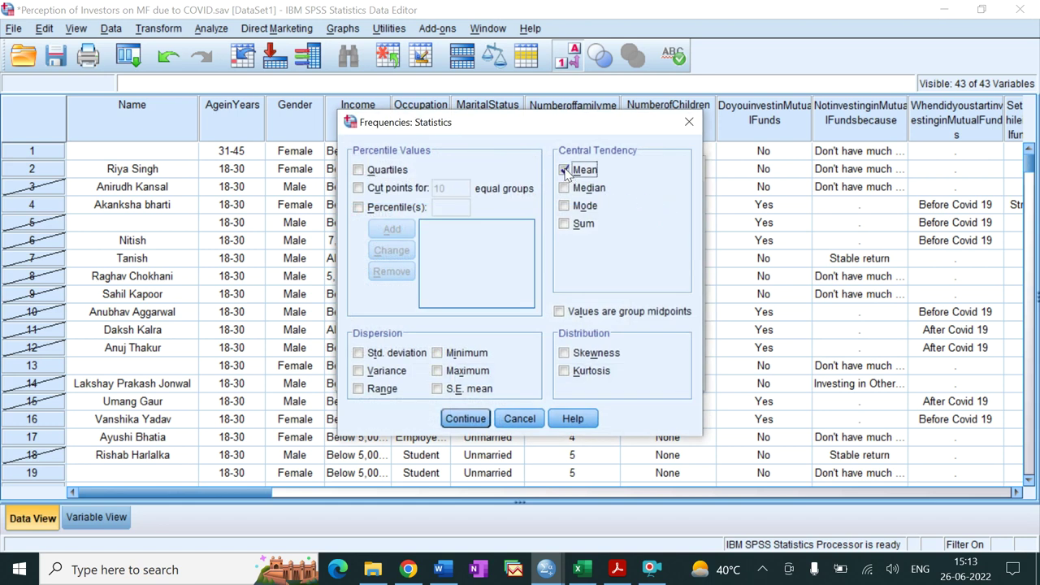
left_click(465, 419)
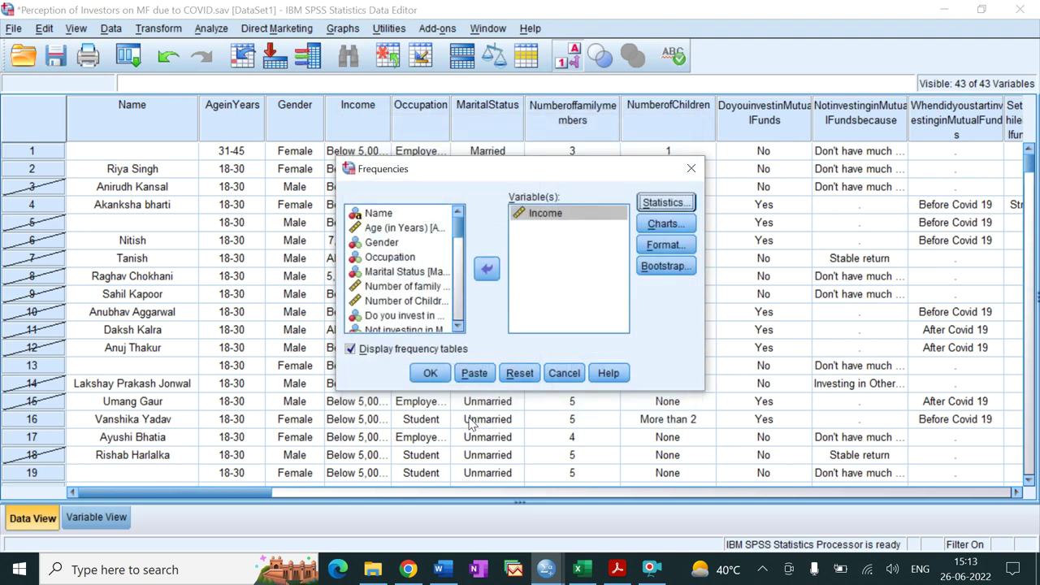
left_click(430, 373)
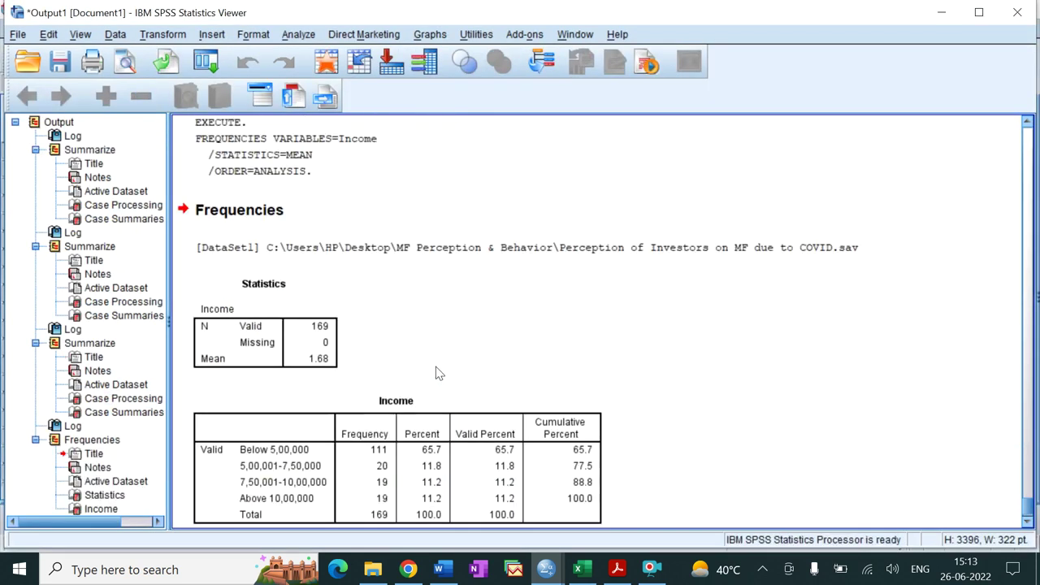
Compare the Income Frequencies output with the earlier Case Summaries of income by gender, including their means.
scroll(594, 305, "down", 2)
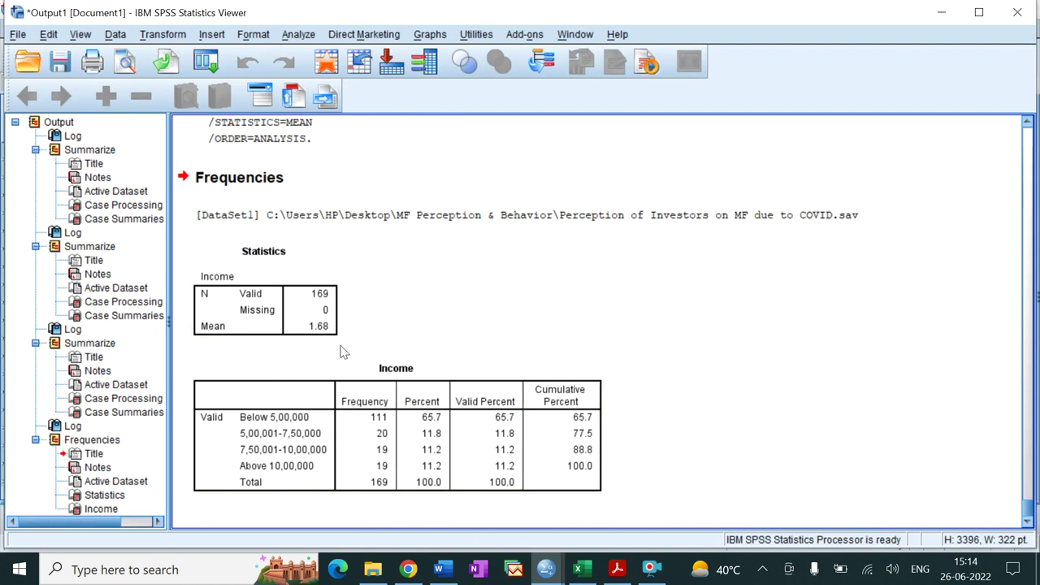
scroll(355, 349, "up", 15)
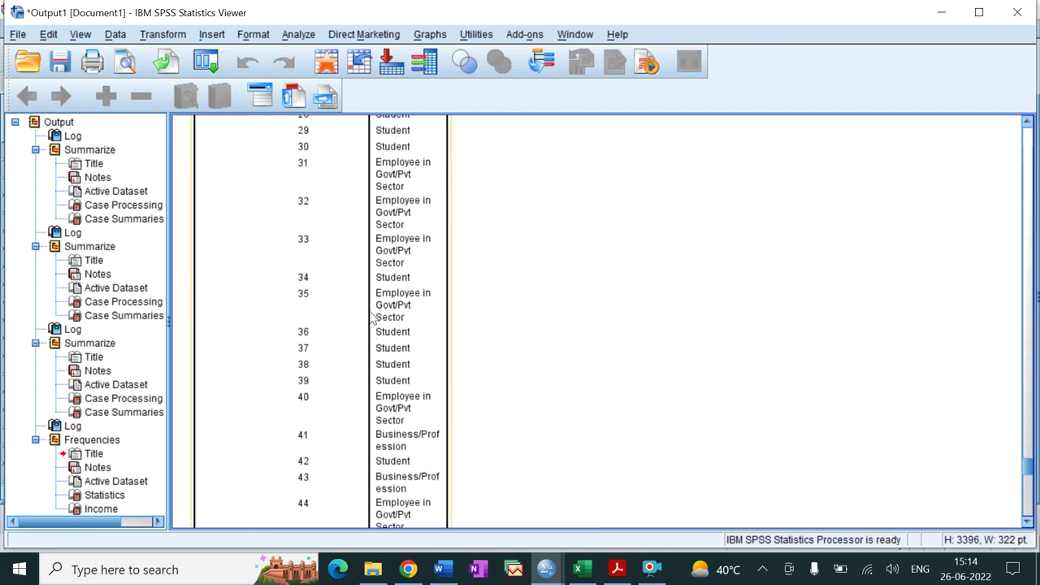
left_click_drag(1029, 471, 1002, 189)
left_click_drag(1002, 202, 1002, 268)
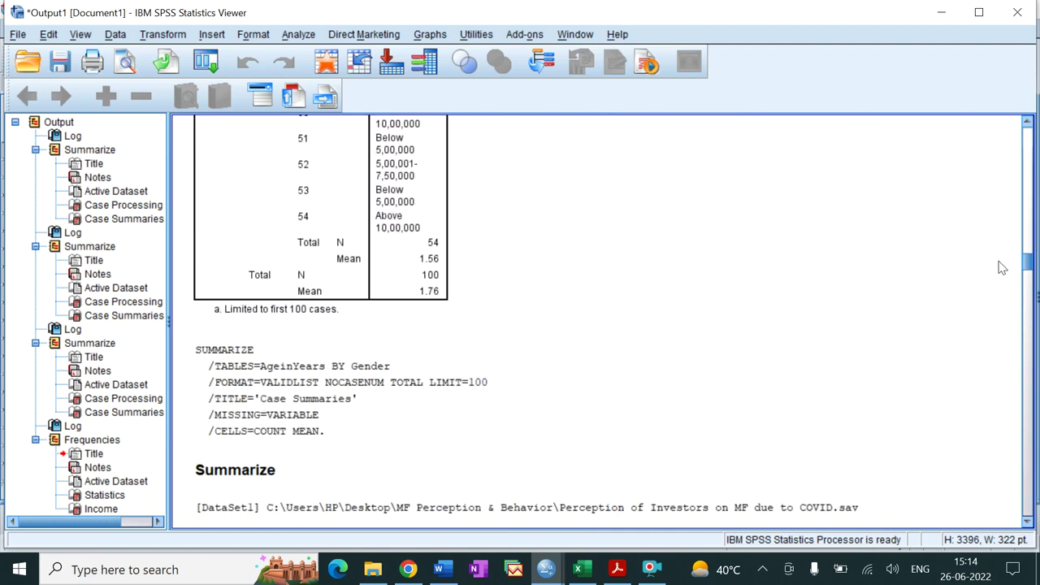
left_click_drag(1002, 268, 998, 152)
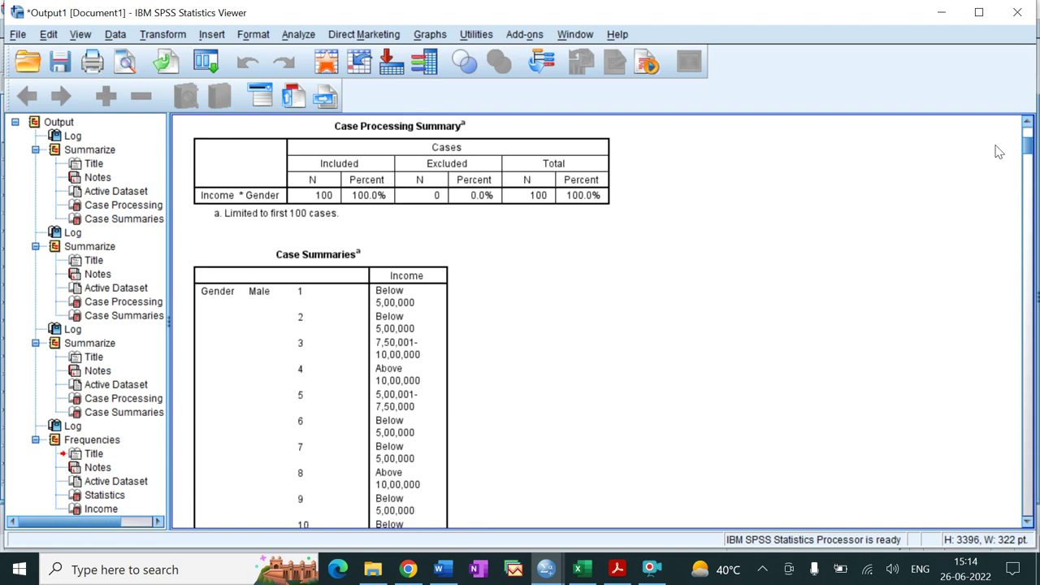
left_click_drag(999, 152, 1004, 267)
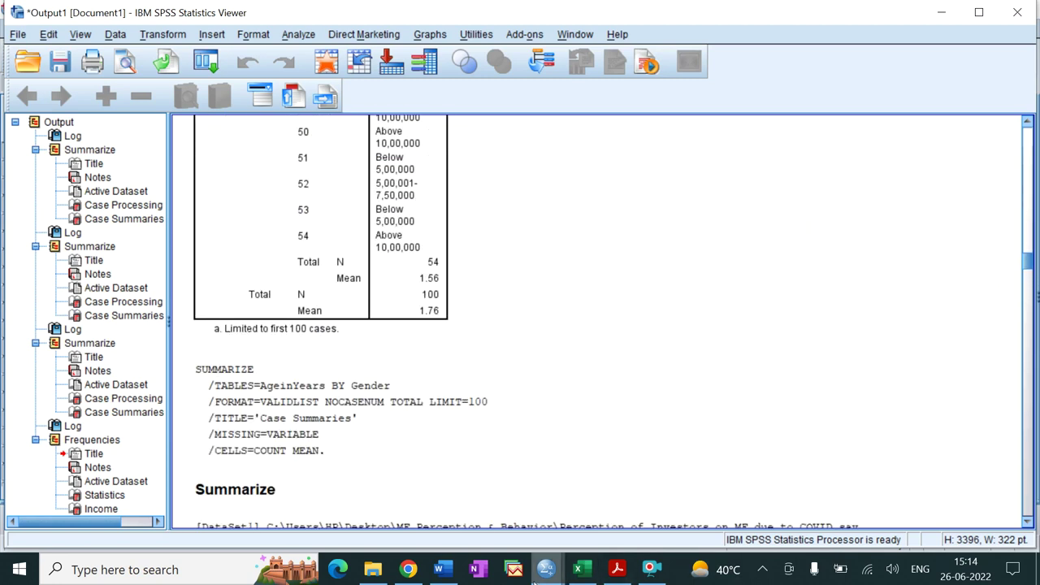
Check the filtered cases in the Data Editor and return to the Income Frequencies output in the Statistics Viewer.
mouse_move(548, 573)
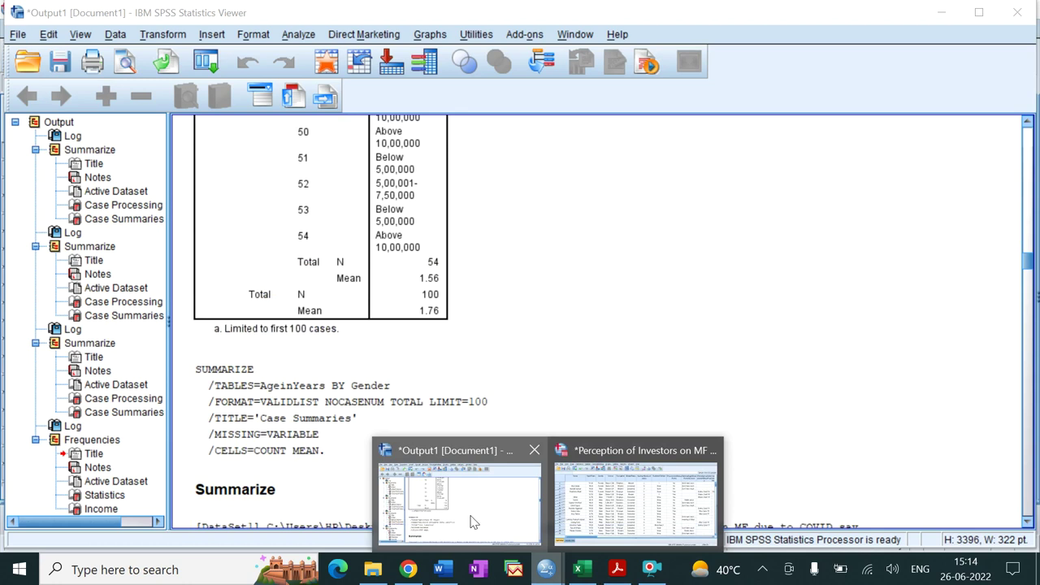
left_click(561, 508)
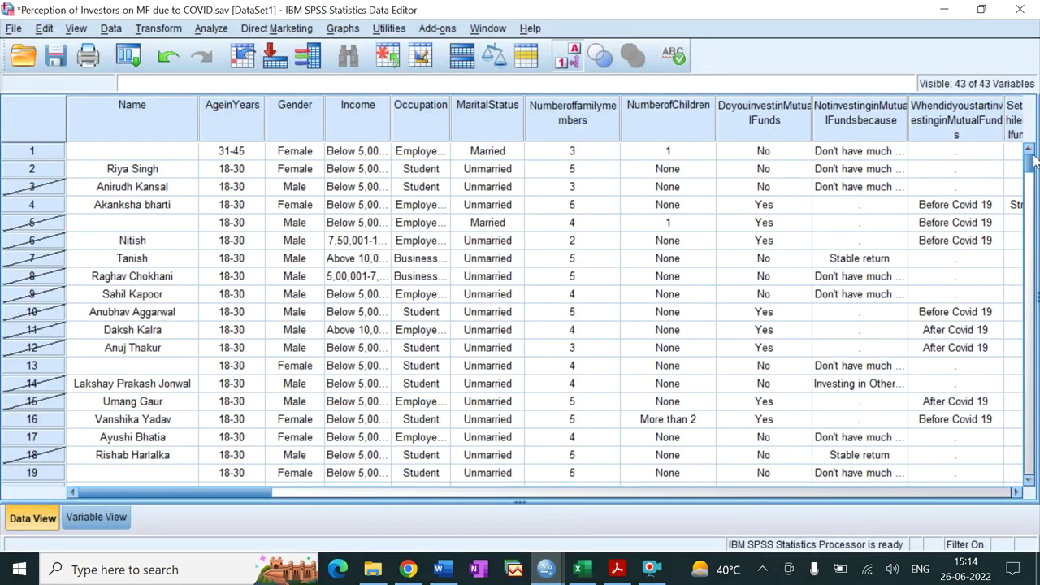
left_click_drag(1029, 162, 1032, 116)
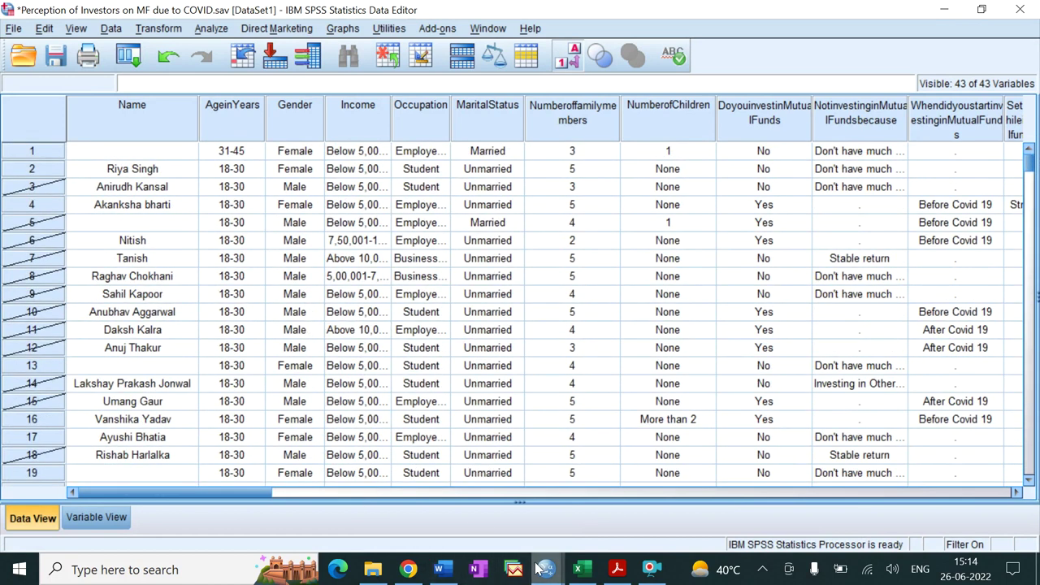
mouse_move(543, 570)
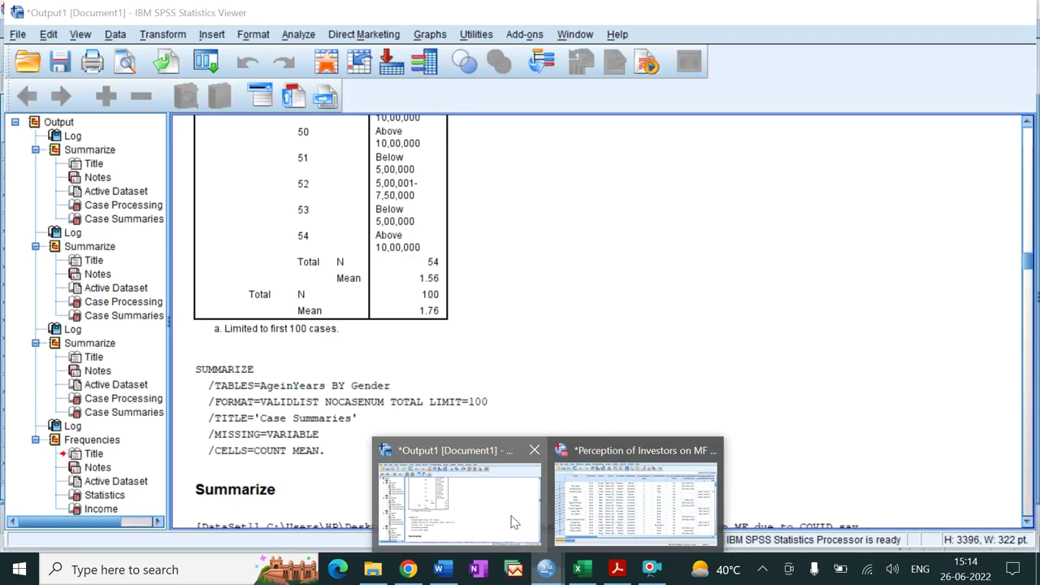
left_click(513, 520)
scroll(447, 345, "down", 10)
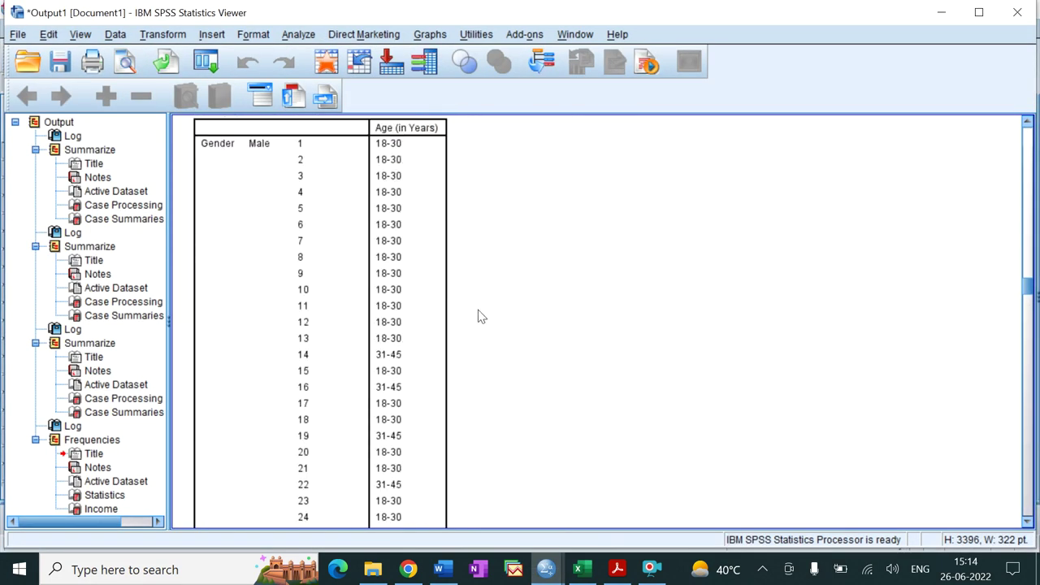
left_click_drag(1028, 285, 1028, 504)
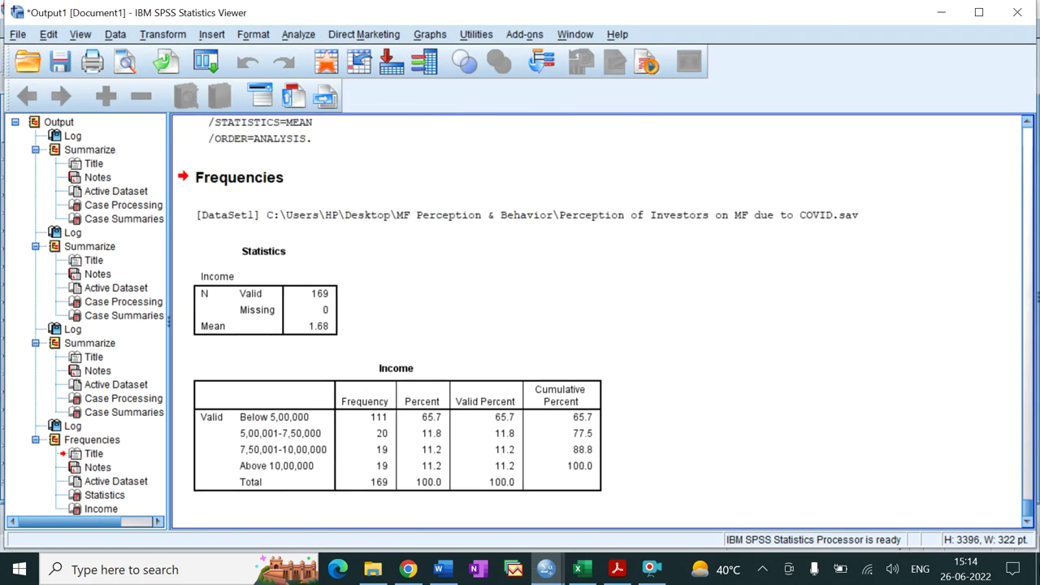
Examine the Statistics table and the Income frequency table for the female cases.
left_click(285, 335)
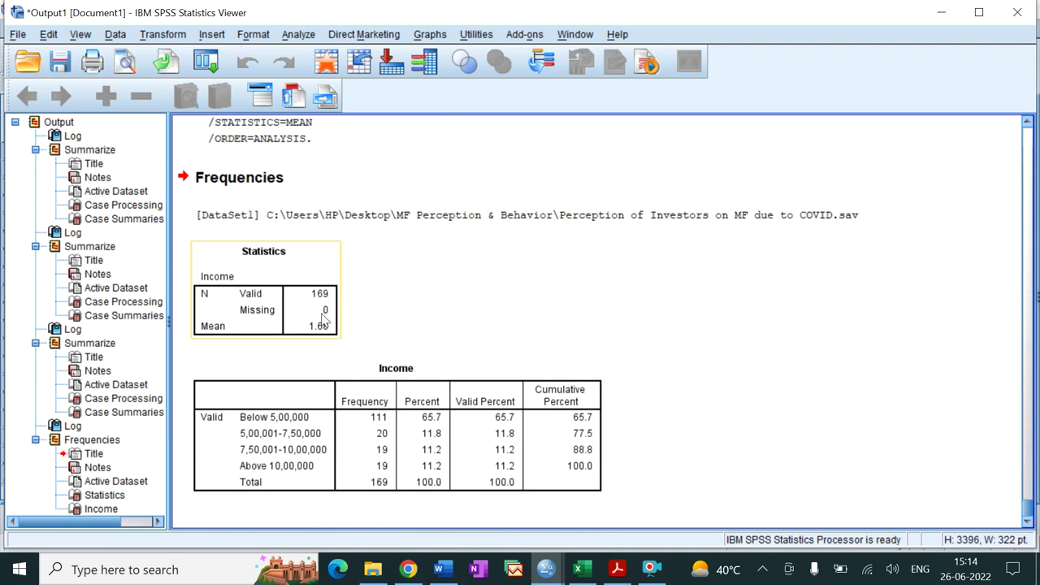
left_click(274, 219)
left_click(301, 246)
left_click(268, 364)
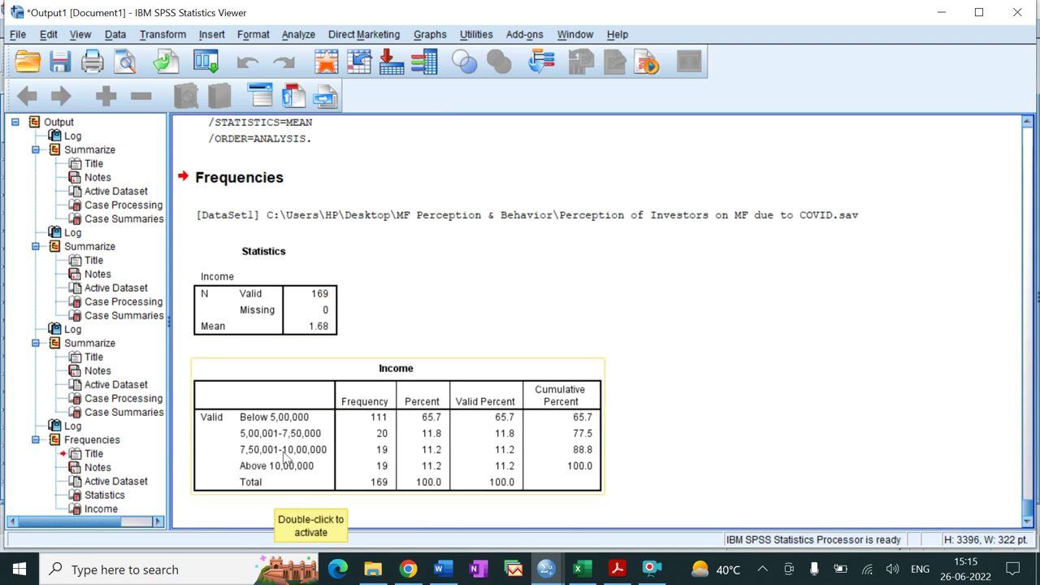
left_click(240, 321)
left_click(439, 374)
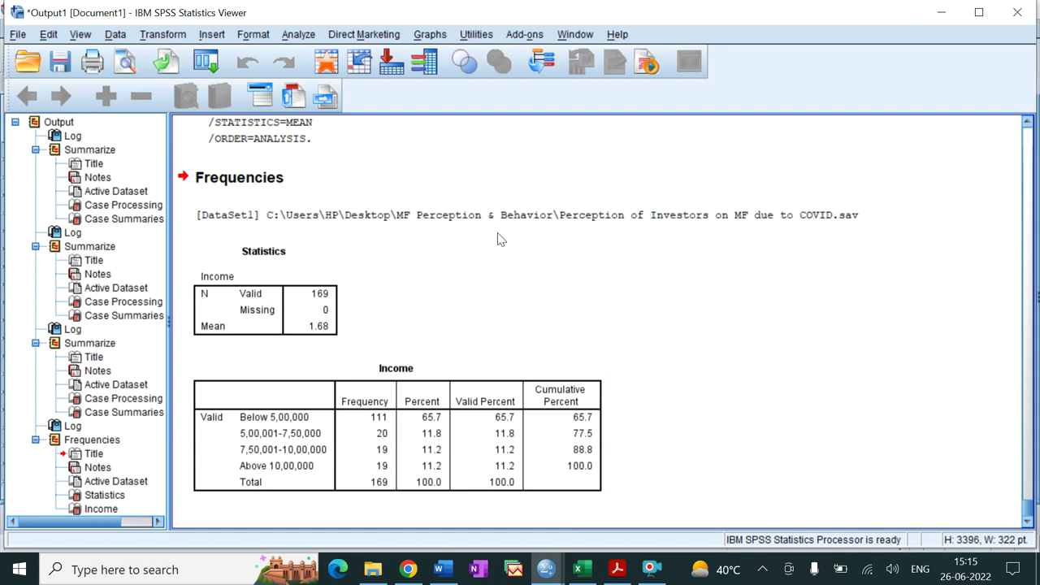
left_click(455, 502)
Set Select Cases back to all cases and apply it to turn off the gender filter.
left_click(127, 39)
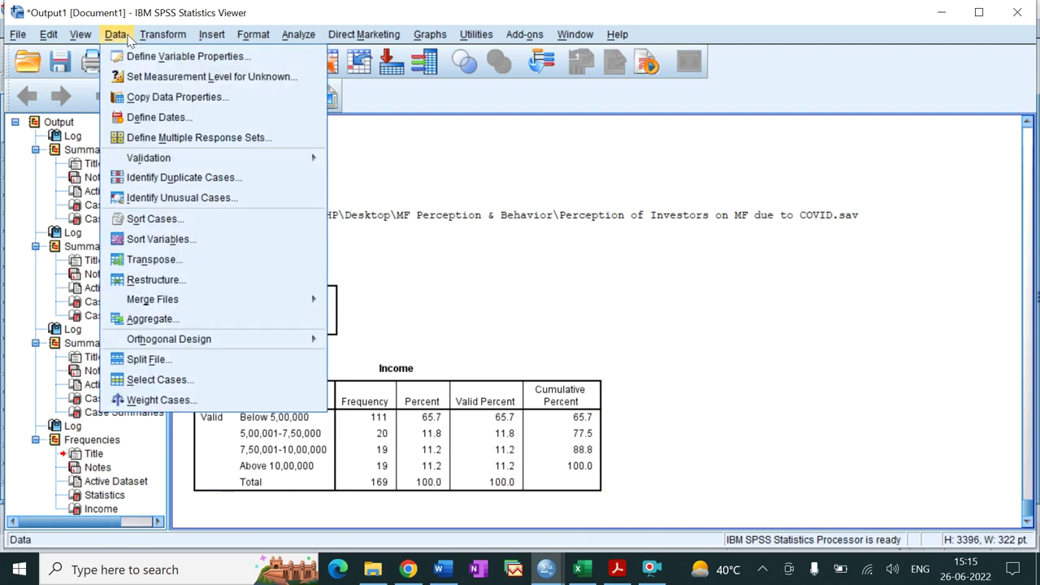
left_click(195, 380)
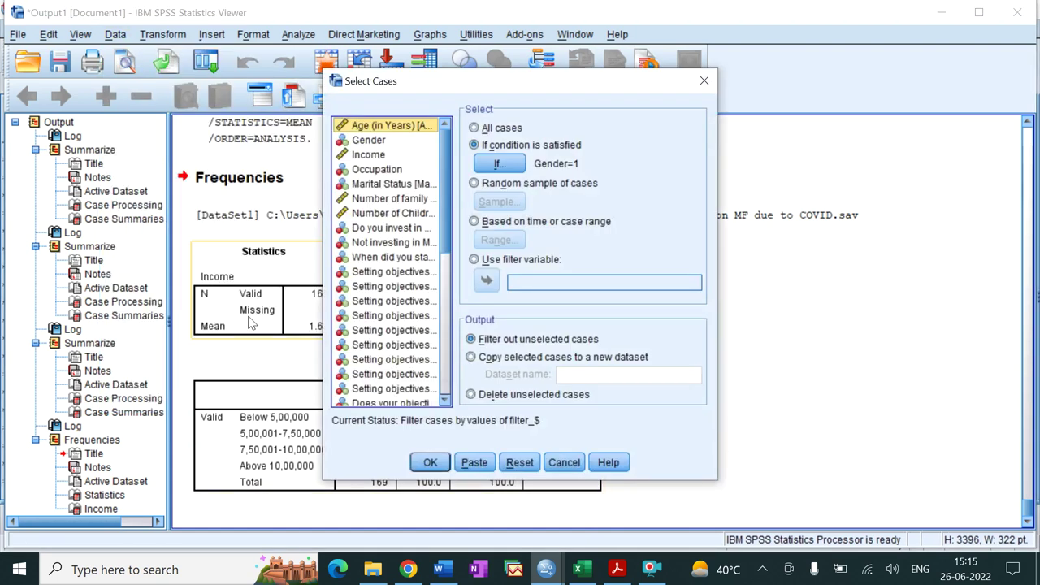
left_click(473, 127)
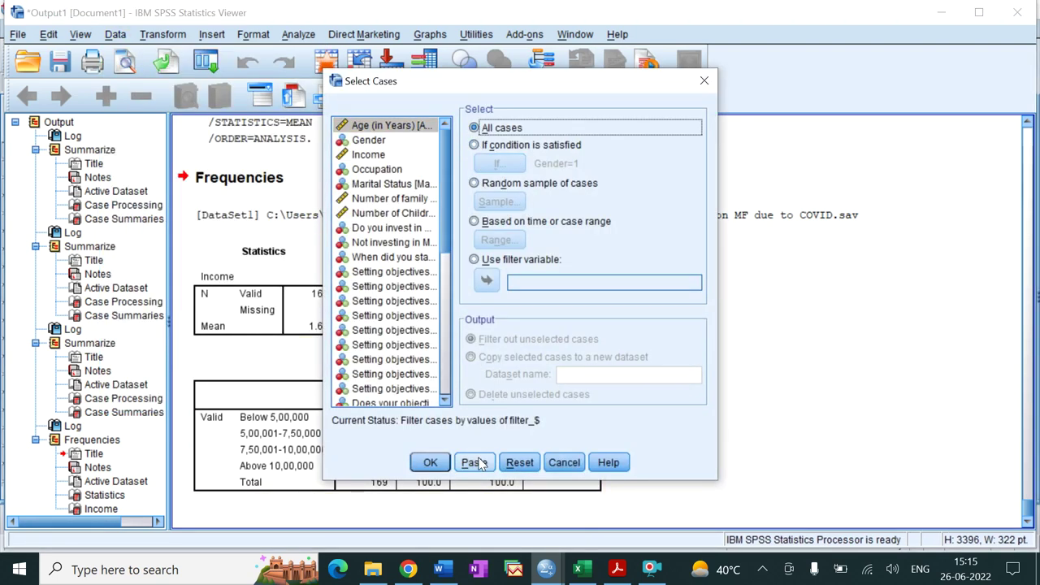
left_click(421, 464)
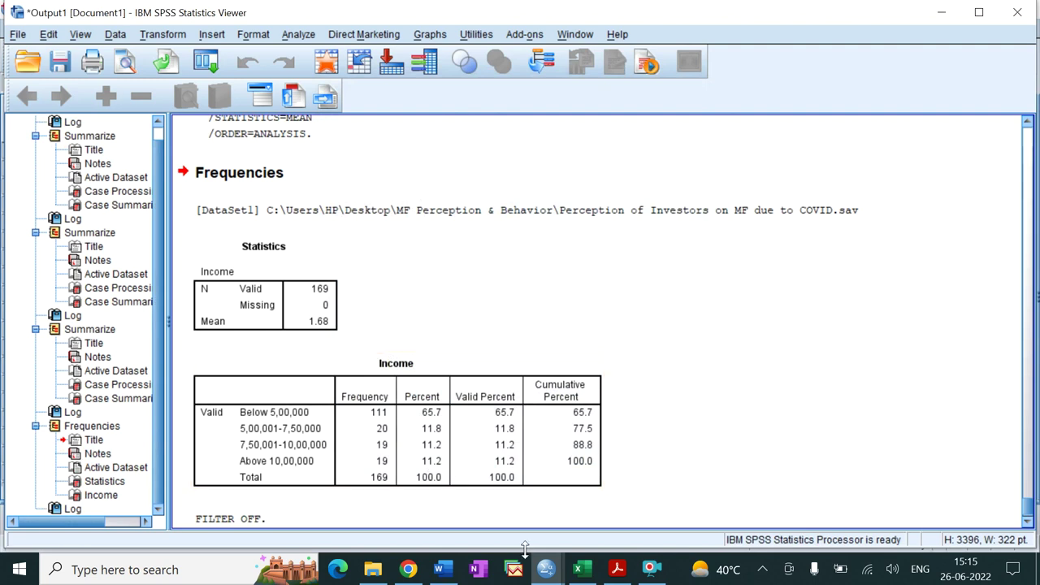
Return to the Data Editor and run Frequencies on Income again for all cases, keeping the mean statistic.
mouse_move(546, 569)
left_click(559, 506)
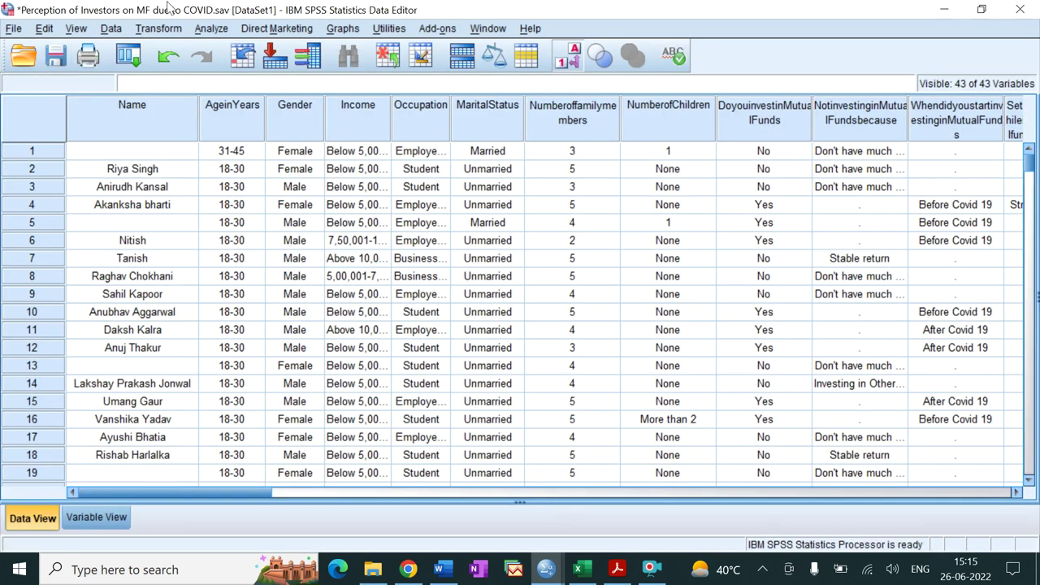
left_click(217, 29)
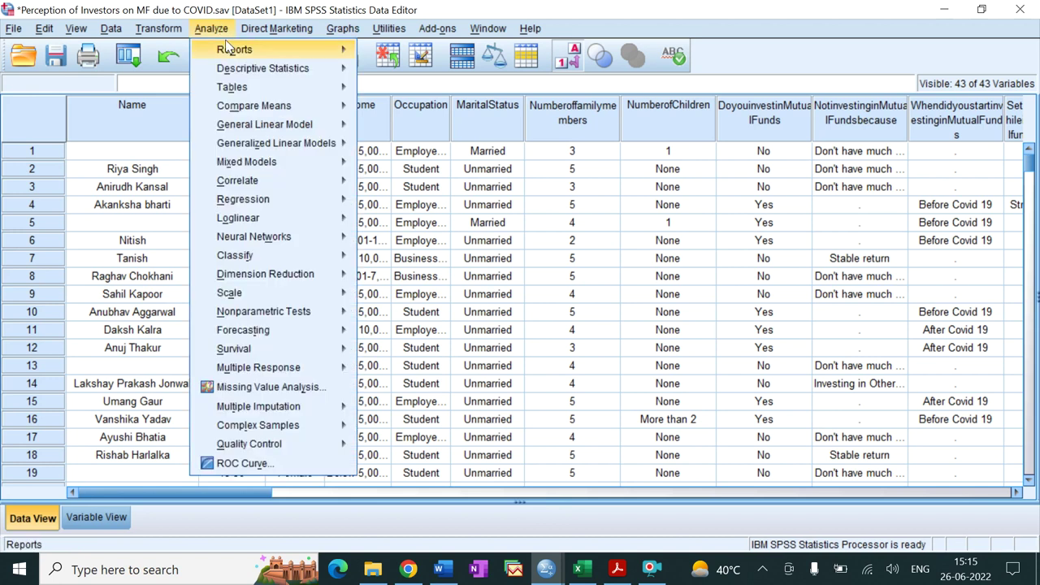
mouse_move(235, 71)
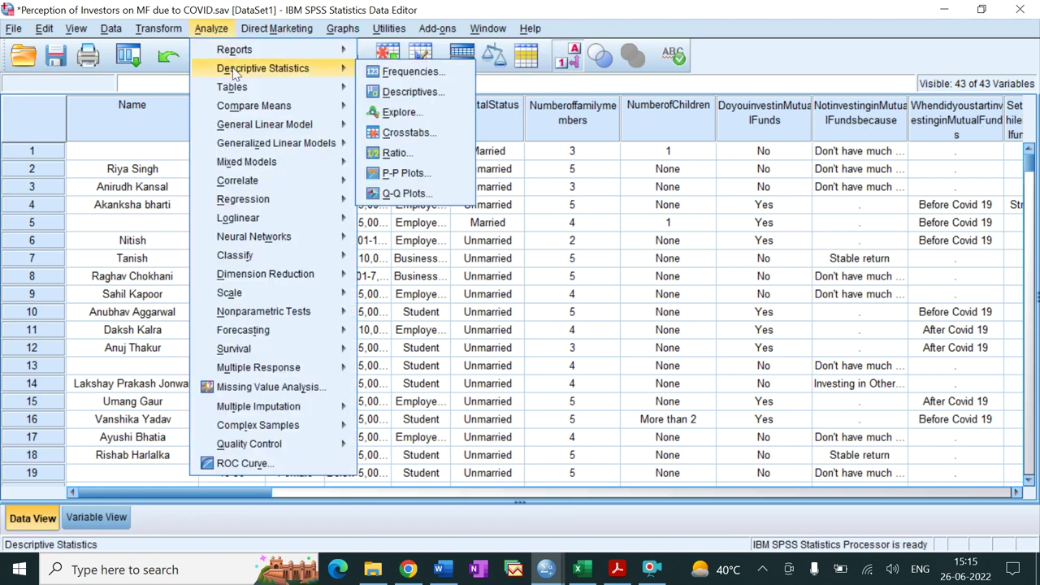
left_click(370, 71)
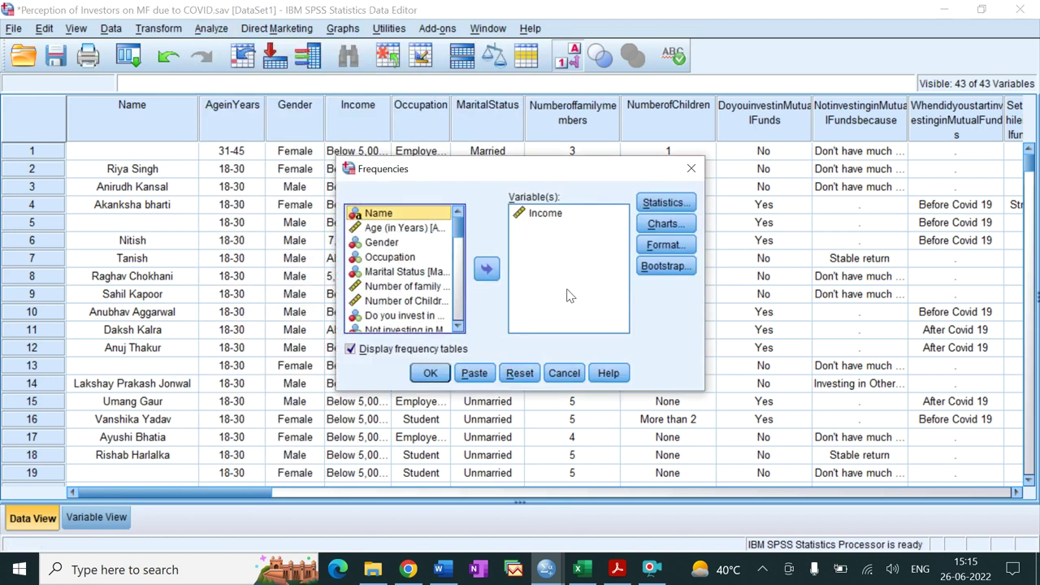
left_click(431, 376)
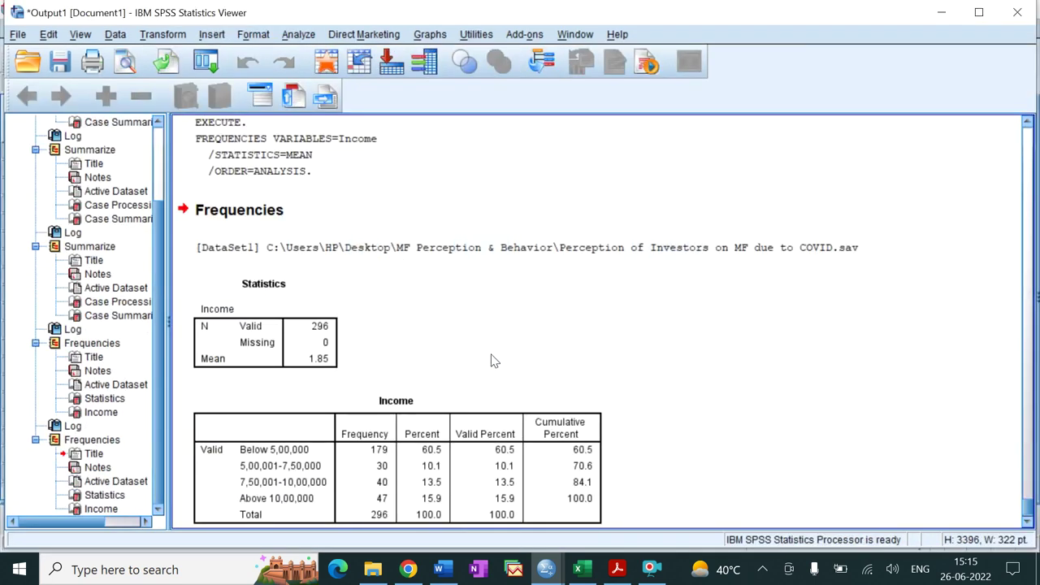
Compare the Income Frequencies output for all cases with the female-only output above it.
left_click(325, 331)
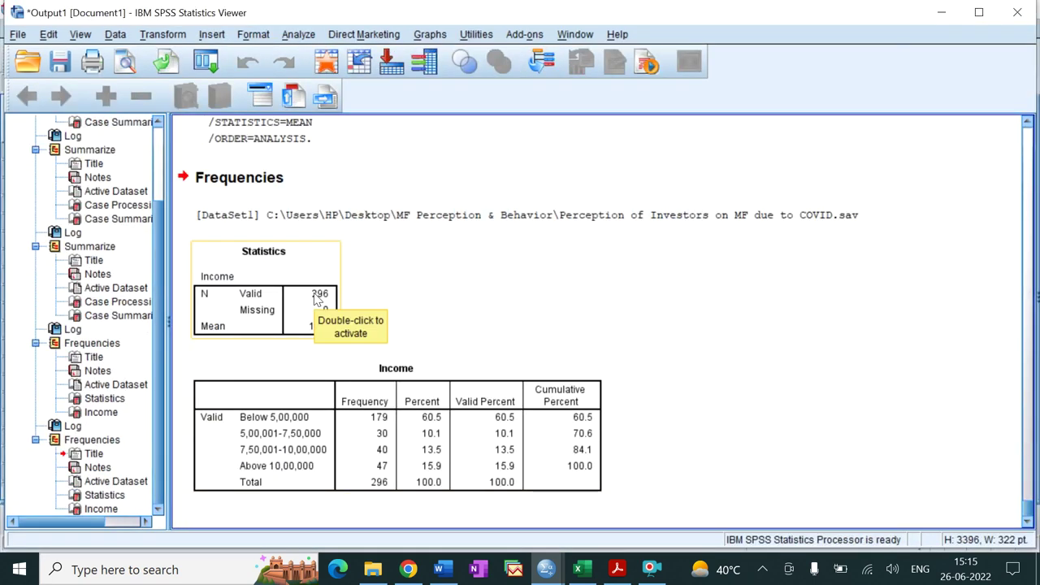
scroll(316, 299, "up", 5)
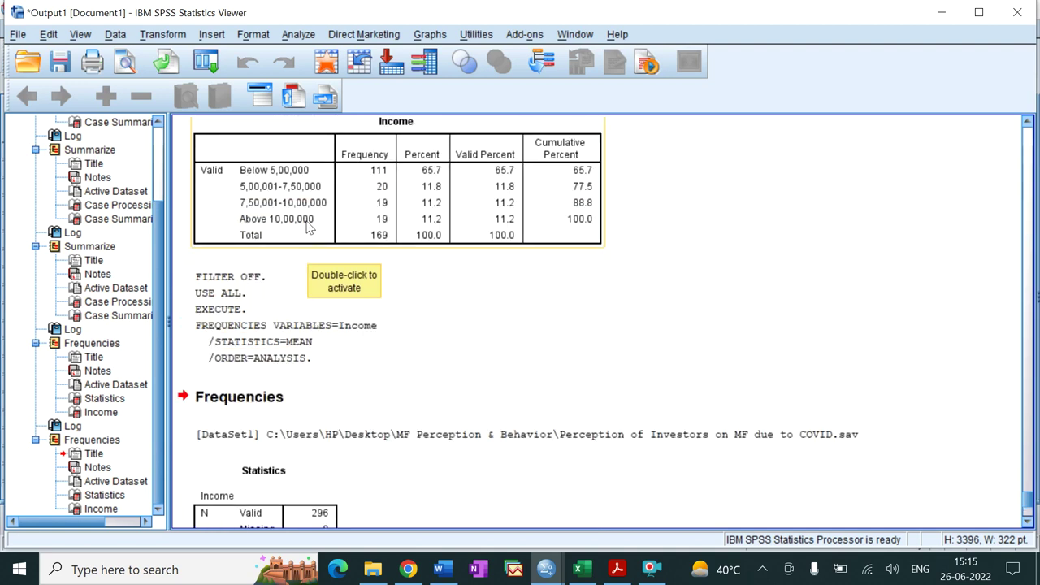
scroll(313, 244, "down", 5)
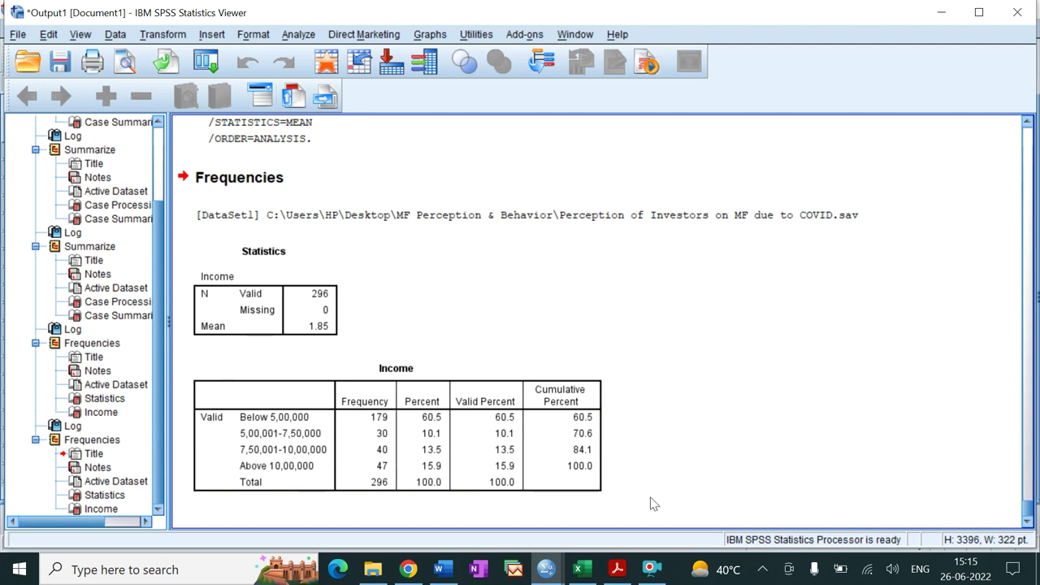
Check the topic list in the MANAGE DATA Word document and switch to Questionnaire.pdf in Acrobat Reader.
left_click(441, 569)
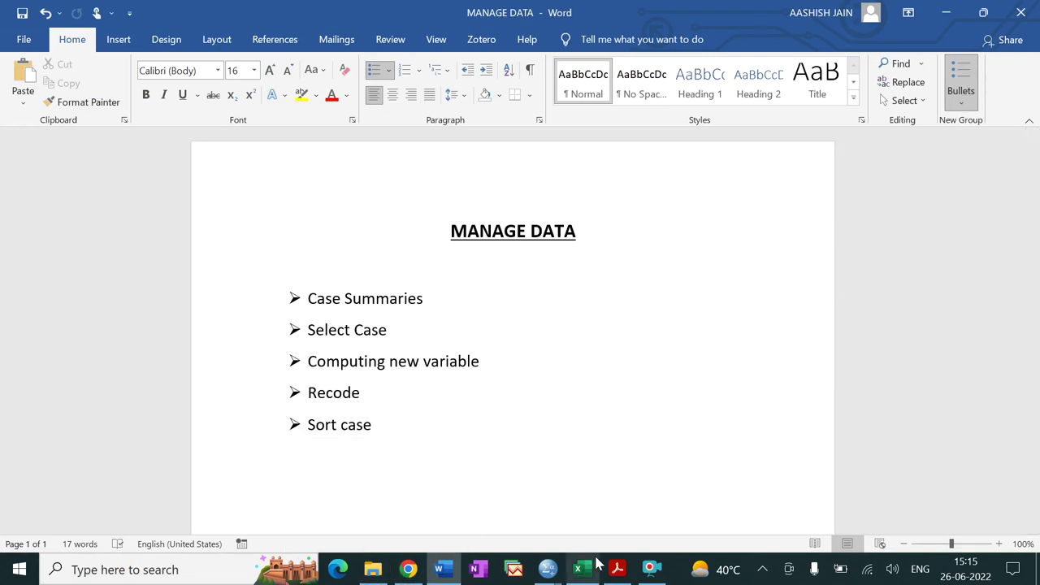
left_click(616, 571)
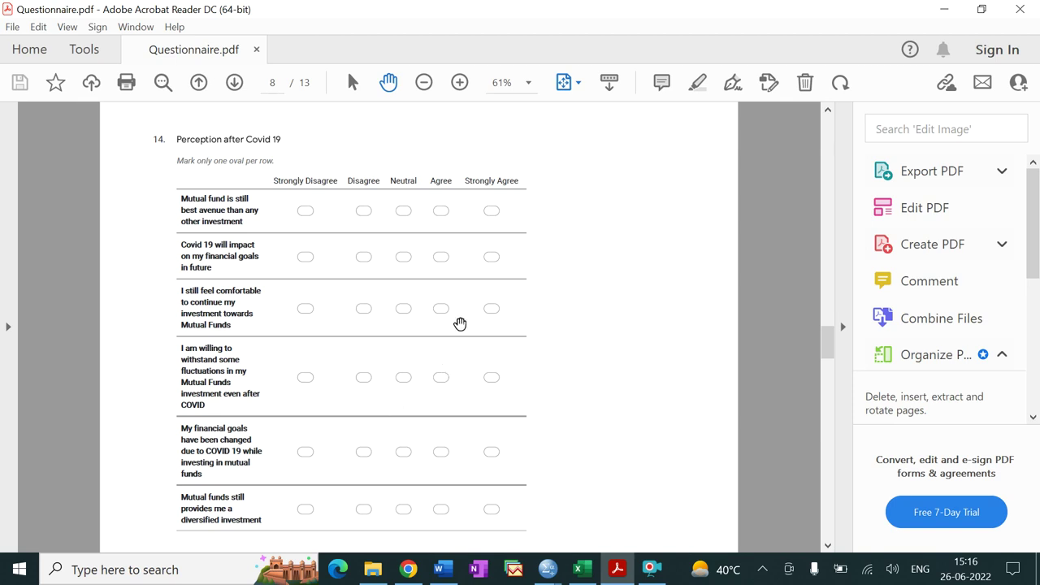
Zoom the questionnaire to 75% and read the statements of question 14, Perception after Covid 19.
left_click(534, 86)
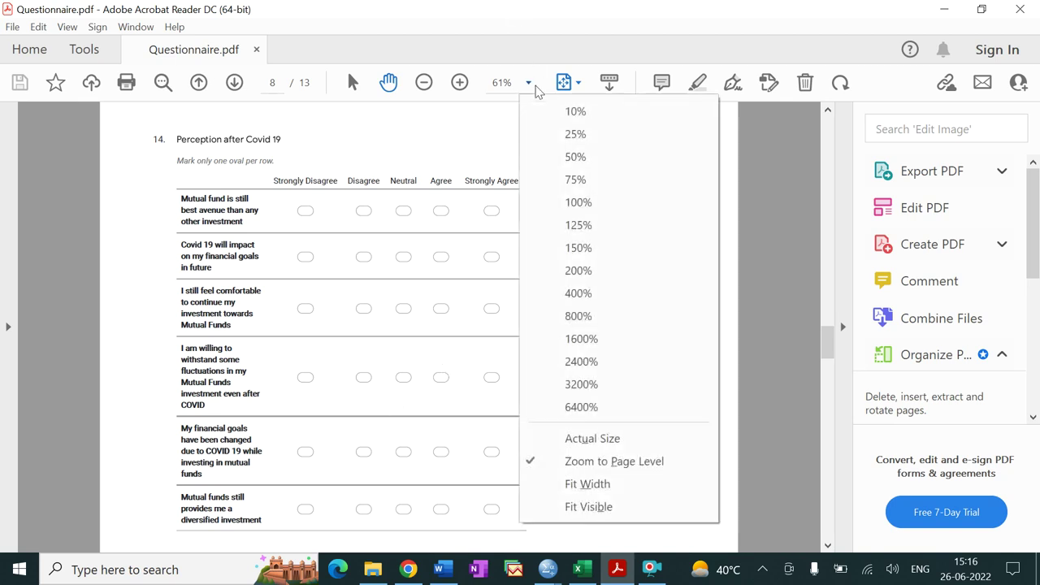
left_click(575, 179)
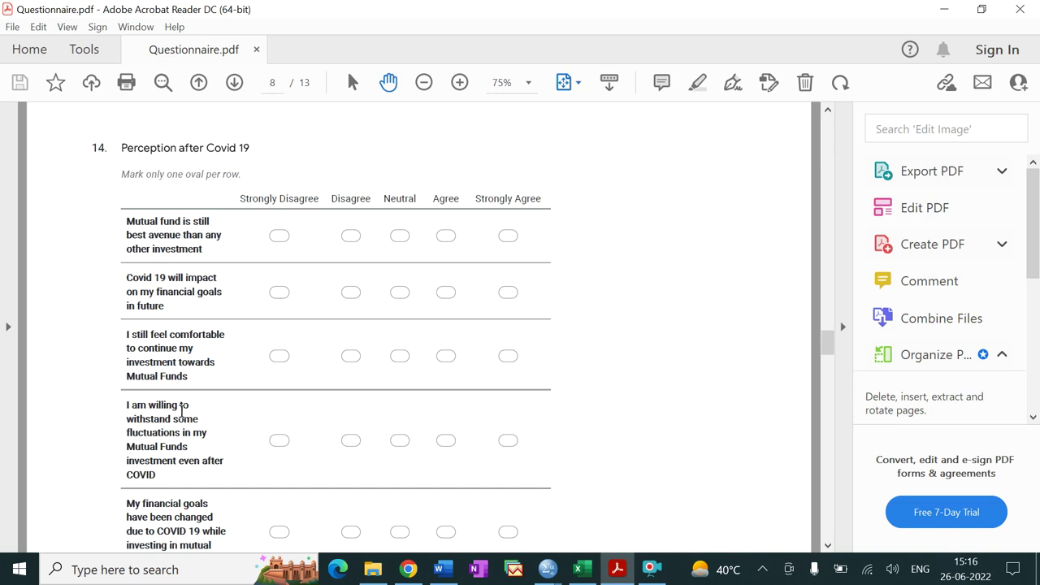
scroll(182, 411, "down", 1)
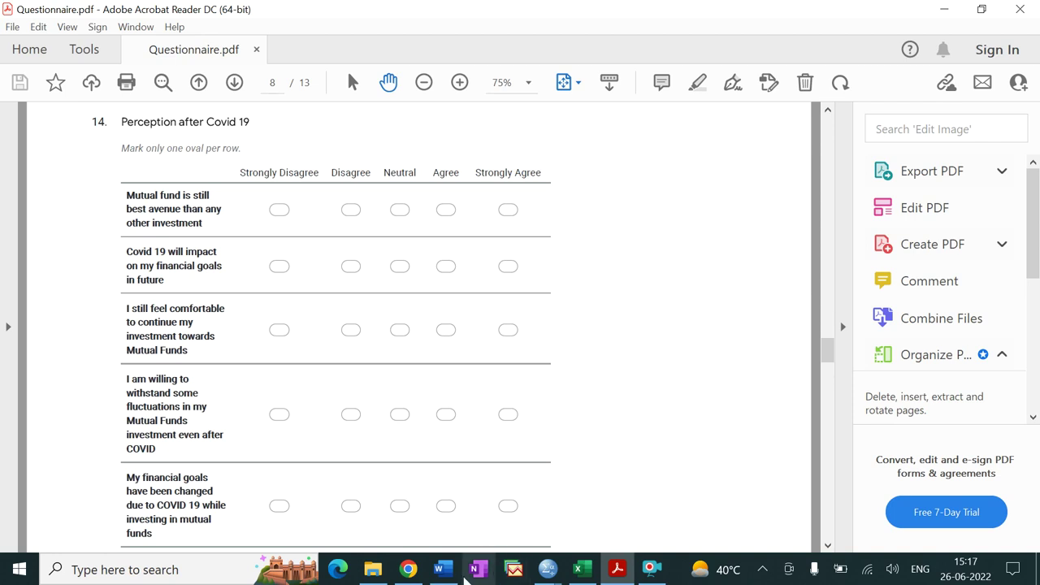
Switch to the SPSS Data Editor and look through the columns holding the investment objective responses.
mouse_move(443, 565)
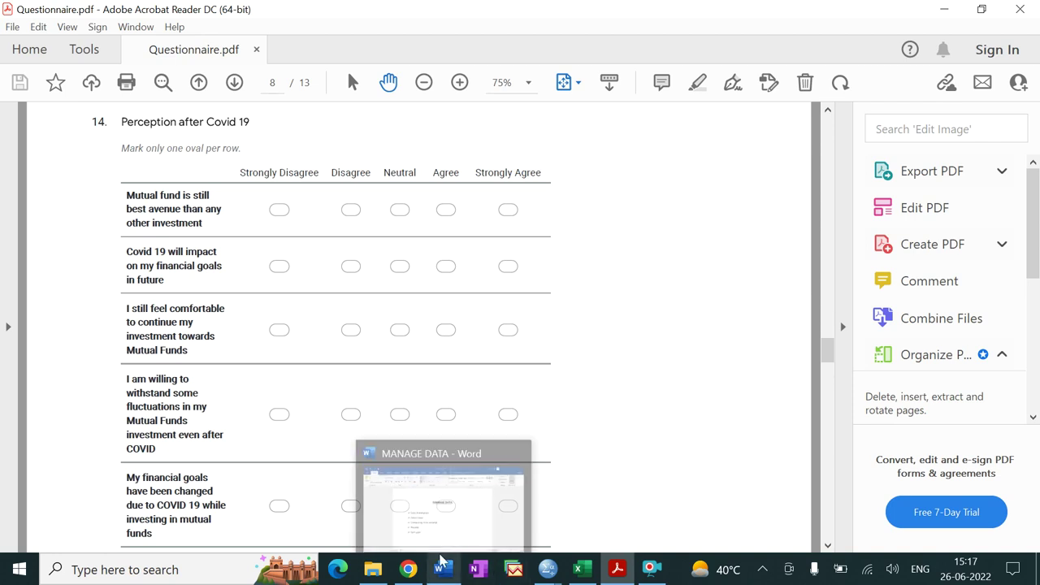
mouse_move(547, 569)
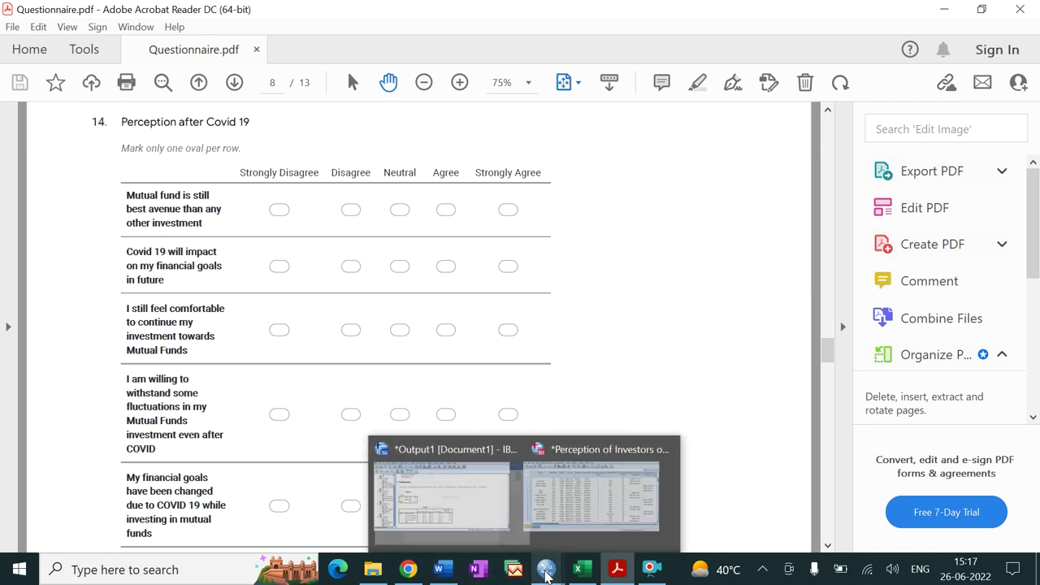
left_click(616, 487)
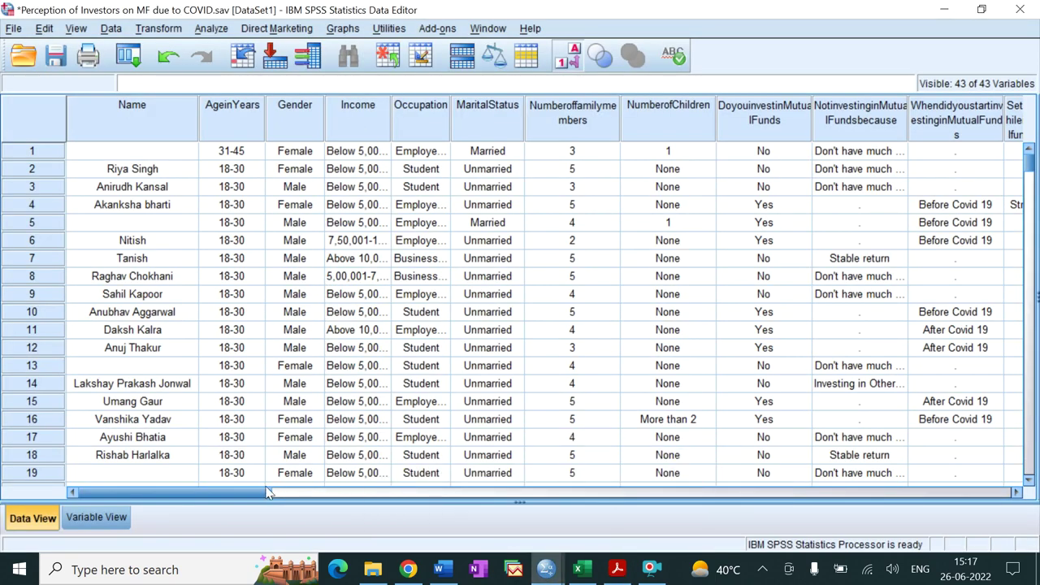
left_click_drag(237, 493, 411, 460)
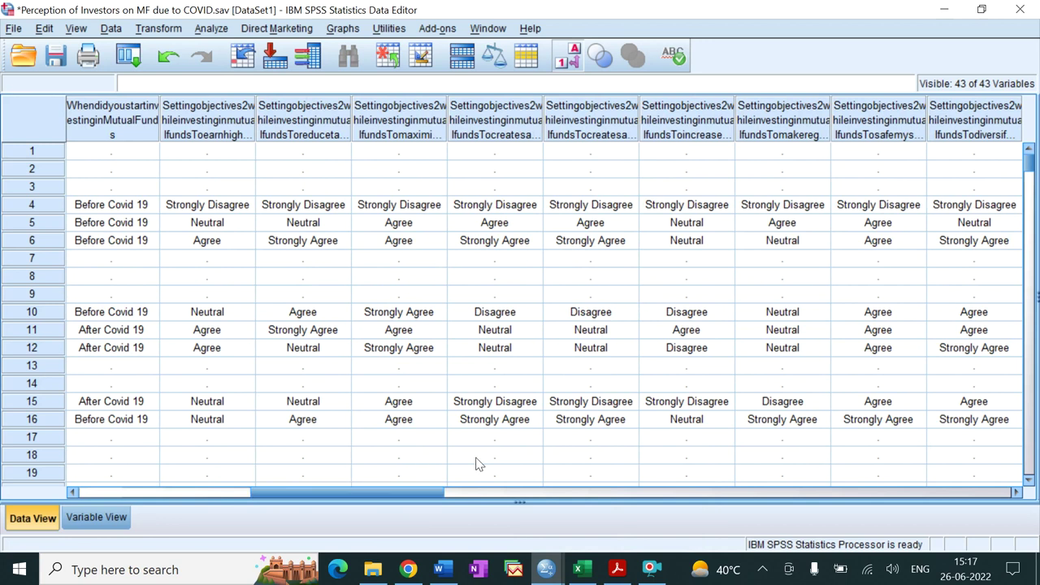
Return to Questionnaire.pdf in Acrobat Reader and review the statements of question 14 and question 15, Behavior.
left_click(616, 568)
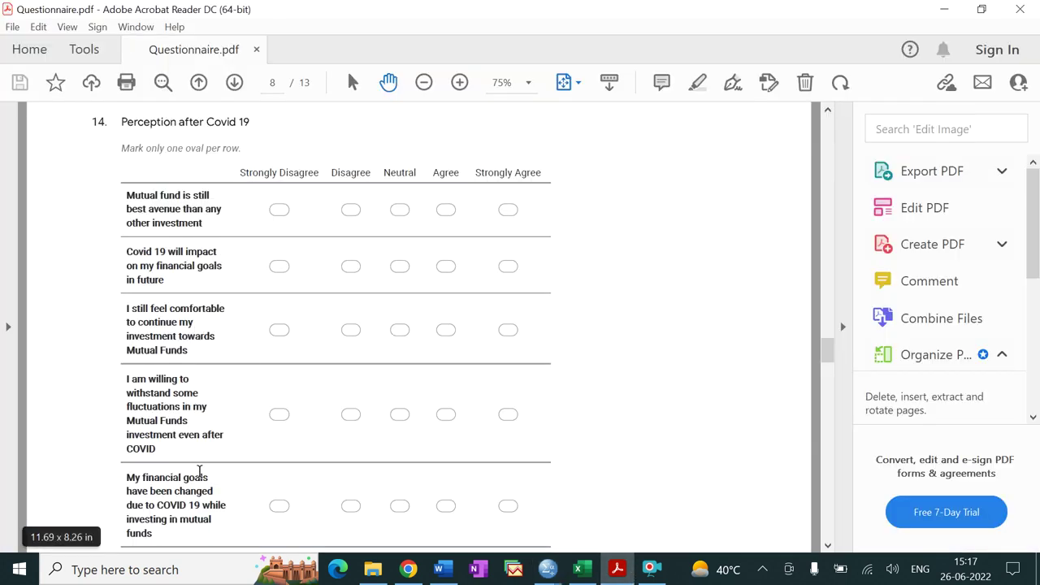
scroll(198, 452, "down", 3)
scroll(201, 459, "down", 15)
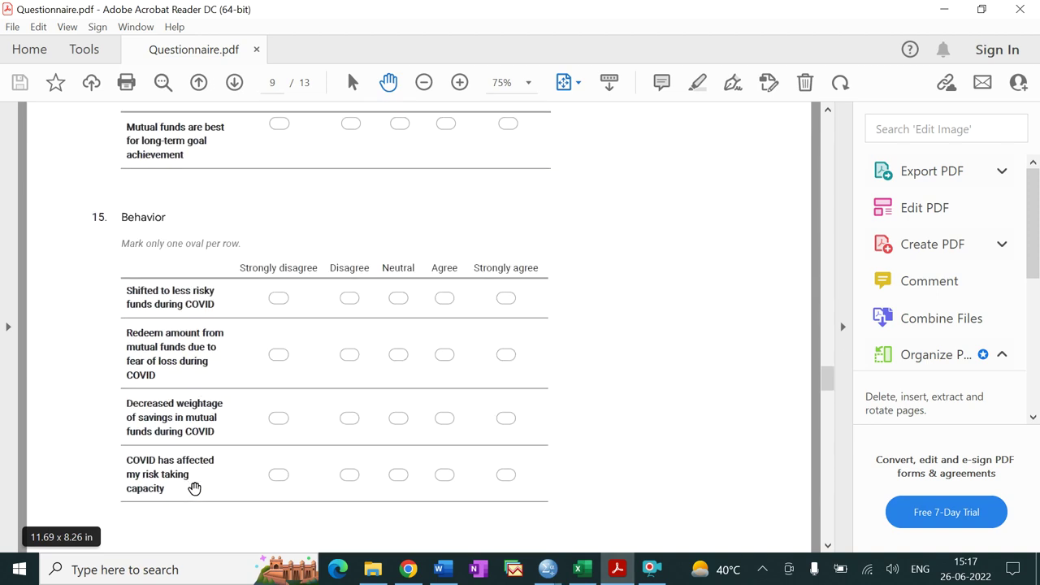
scroll(193, 488, "up", 15)
scroll(191, 462, "up", 2)
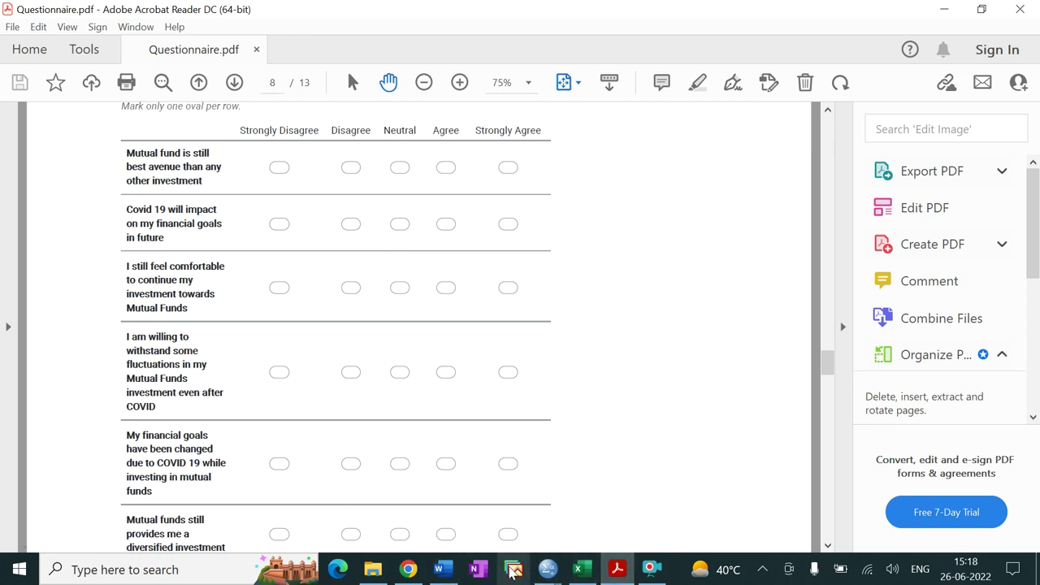
In the SPSS Data Editor, start Compute Variable and name the target variable Positiveperception.
left_click(546, 569)
left_click(544, 572)
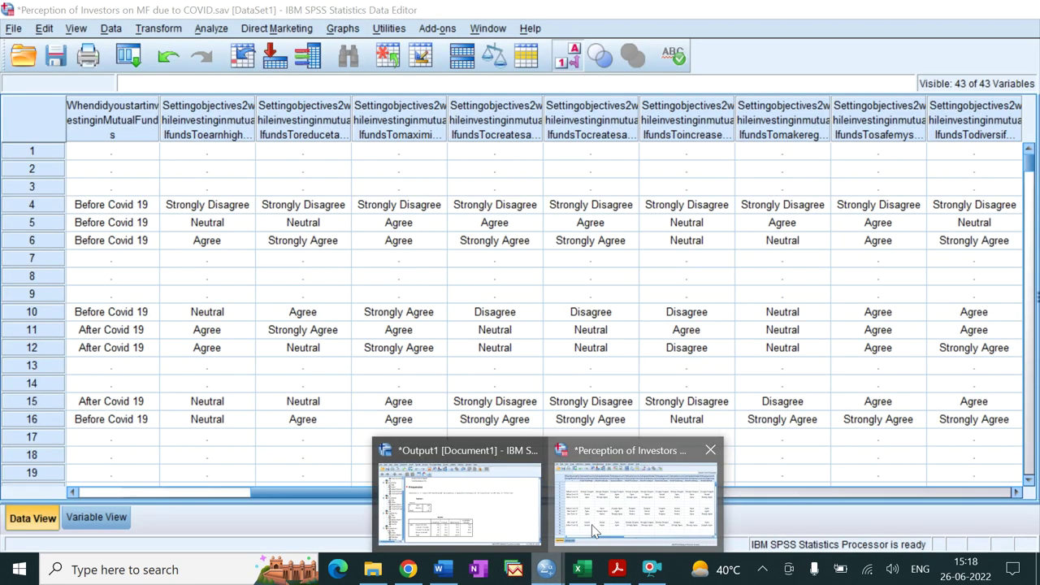
left_click(157, 29)
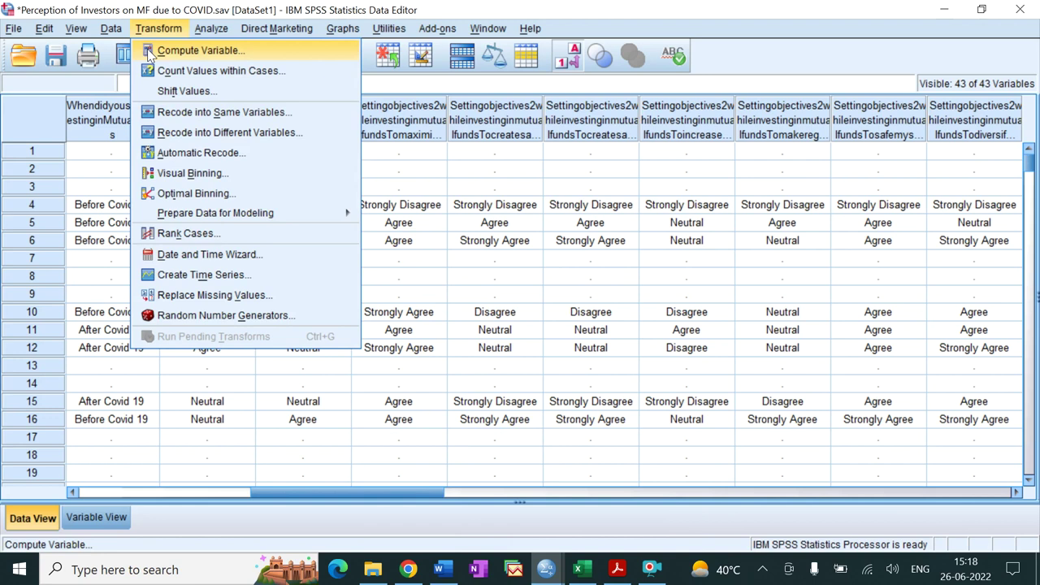
left_click(158, 50)
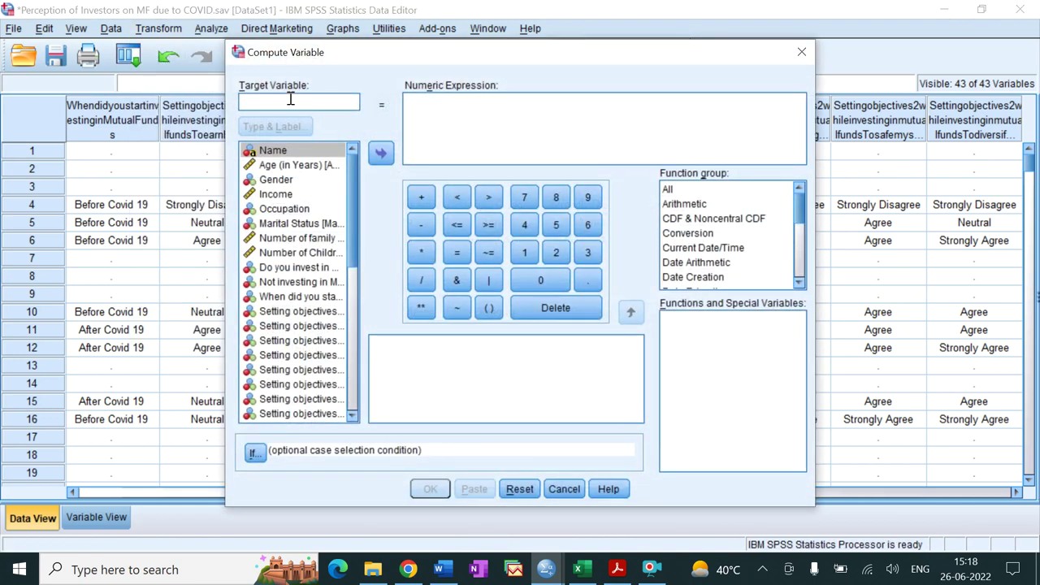
type("Positiveperception")
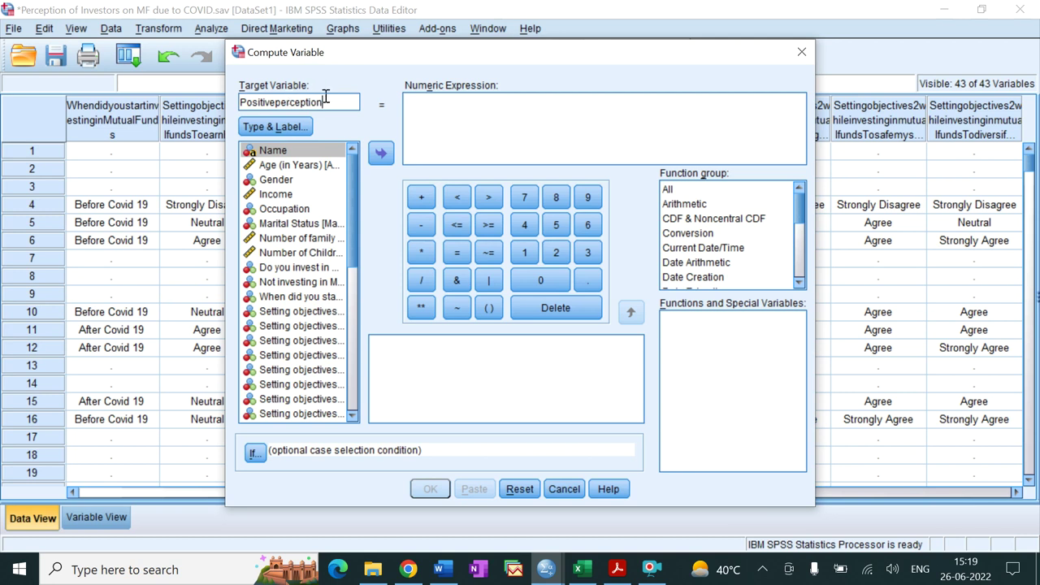
Copy the target variable's name into its label as Positiveperception, keeping the type numeric.
left_click_drag(321, 102, 241, 103)
left_click(329, 93)
double_click(328, 96)
right_click(309, 103)
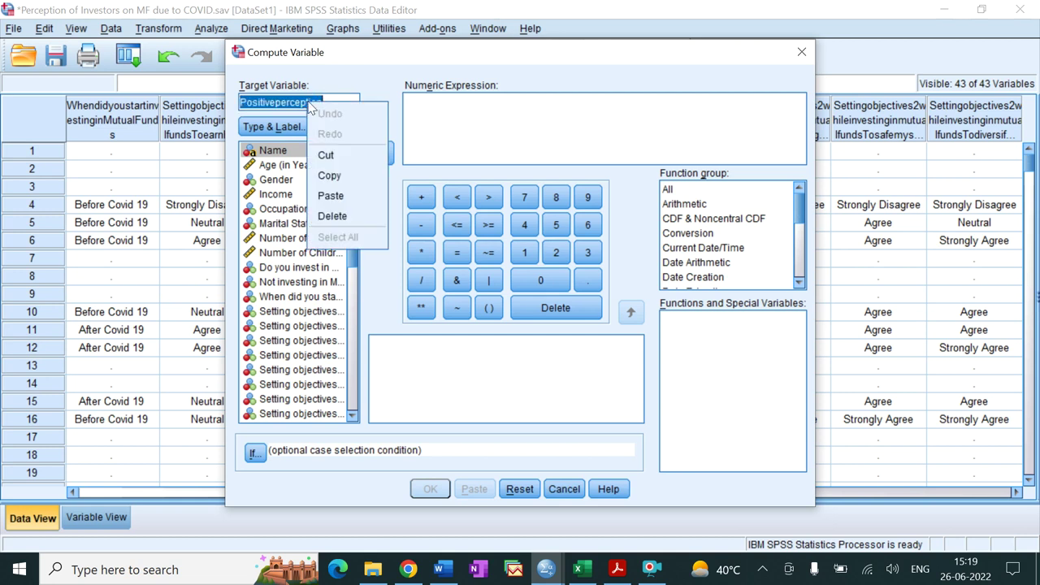
left_click(341, 174)
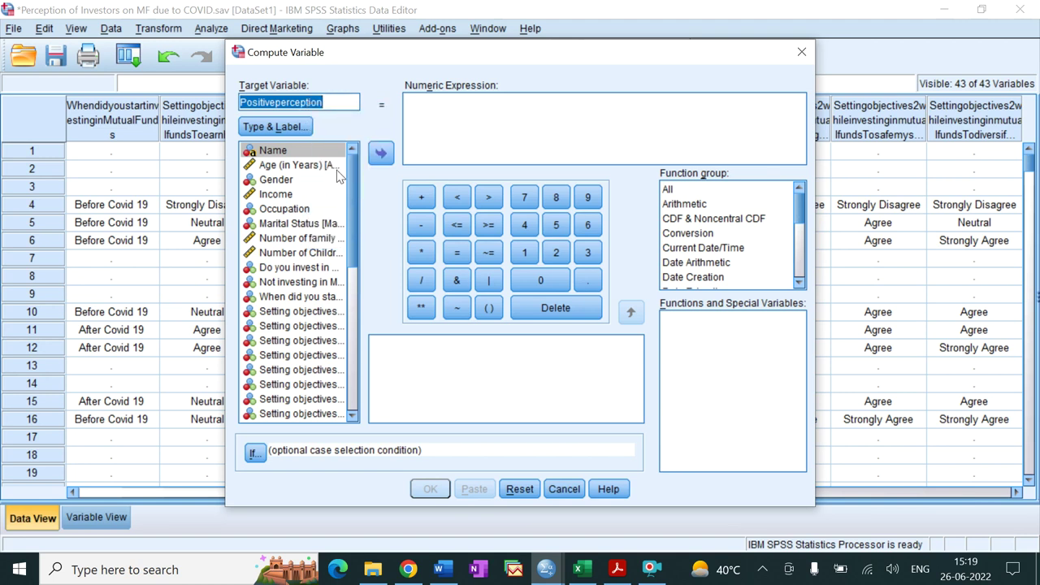
left_click(268, 129)
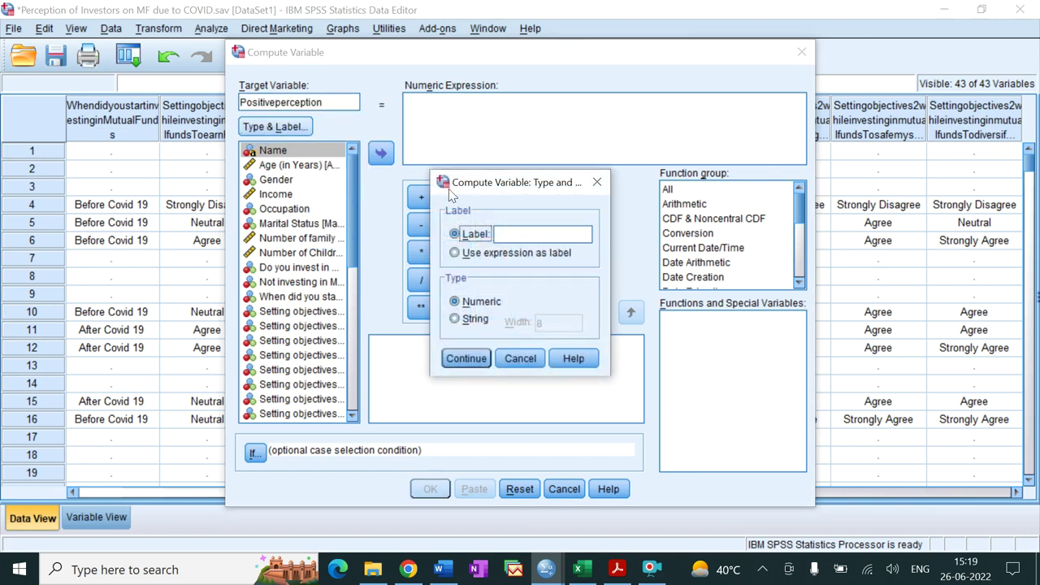
left_click(521, 233)
key("ctrl+v")
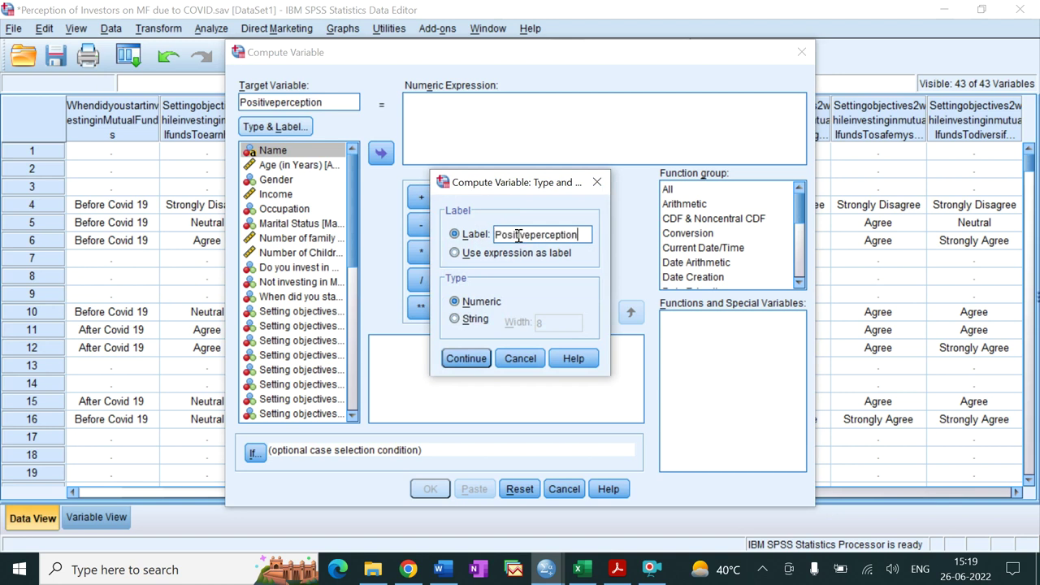
left_click(467, 366)
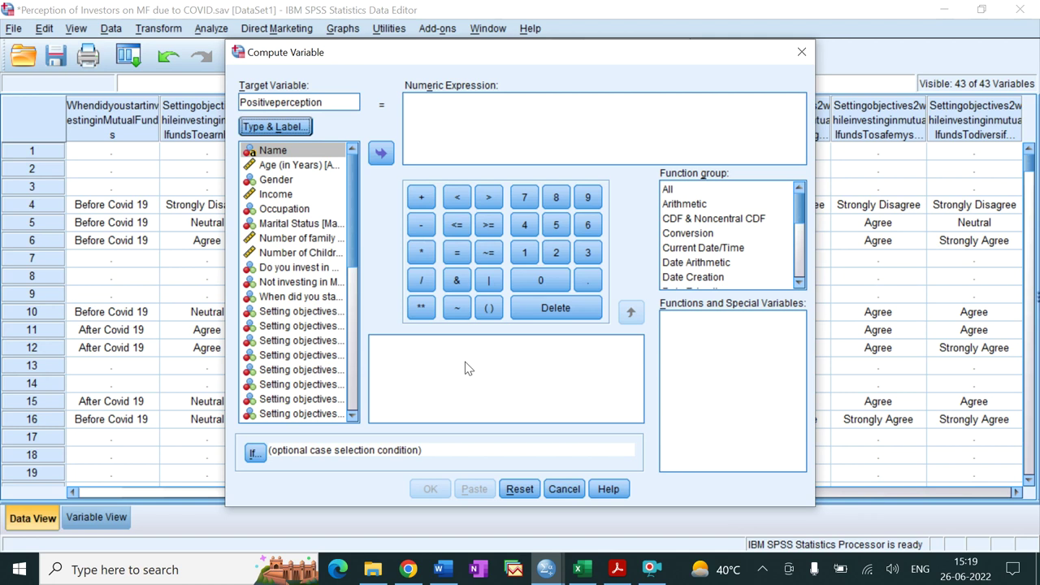
Insert the Mean function from the All function group into the numeric expression.
left_click(670, 189)
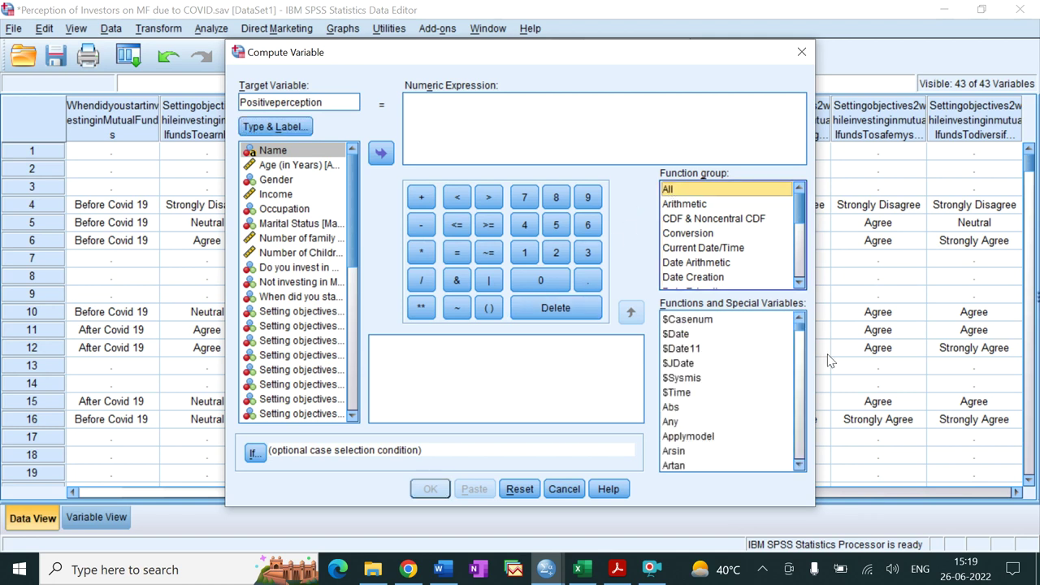
left_click_drag(802, 328, 802, 399)
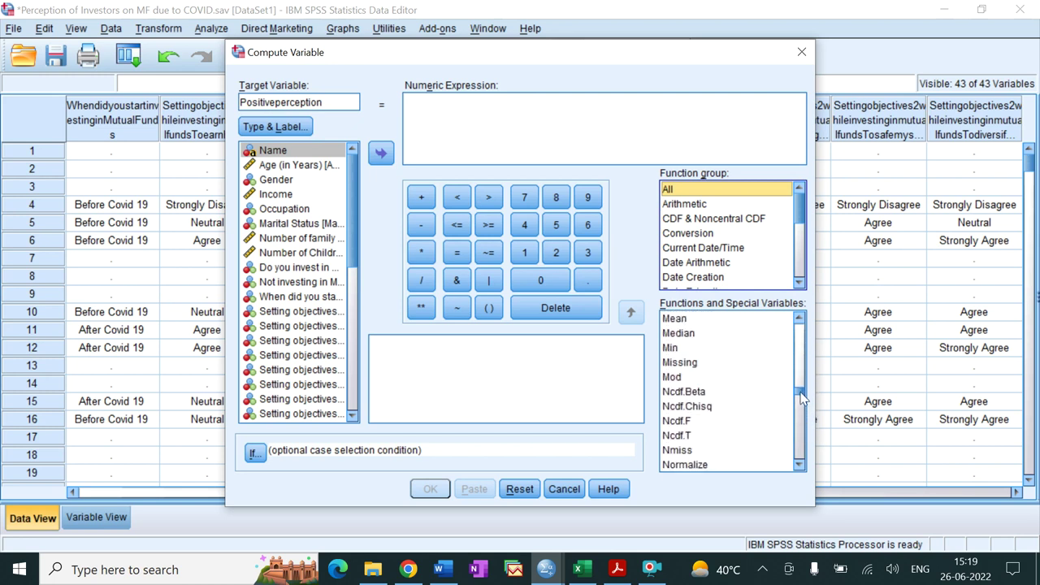
double_click(683, 320)
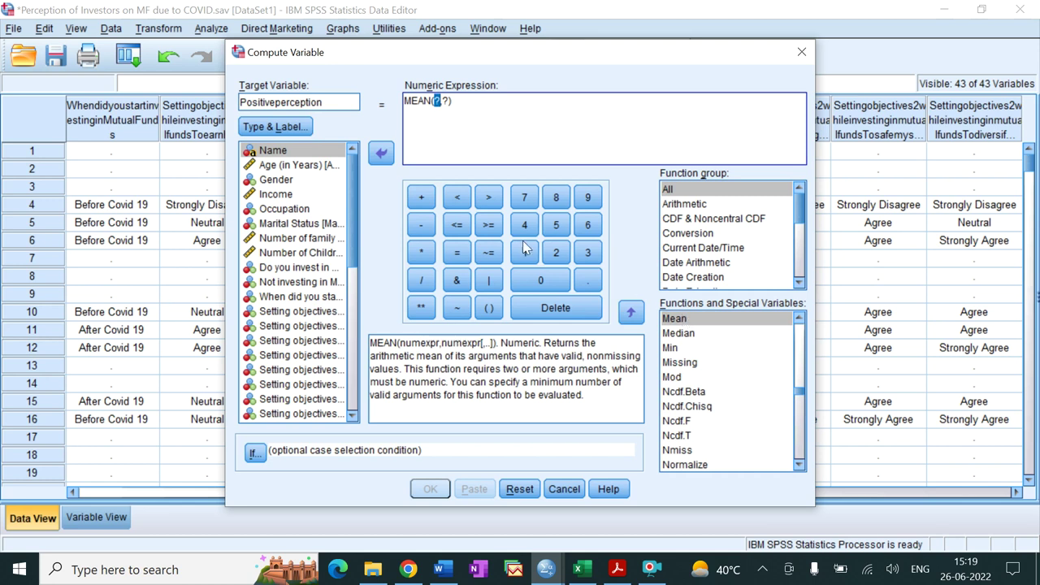
Fill the MEAN arguments with the Perception after Covid 19 variables on best investment avenue and impact on future financial goals.
left_click_drag(349, 208, 354, 305)
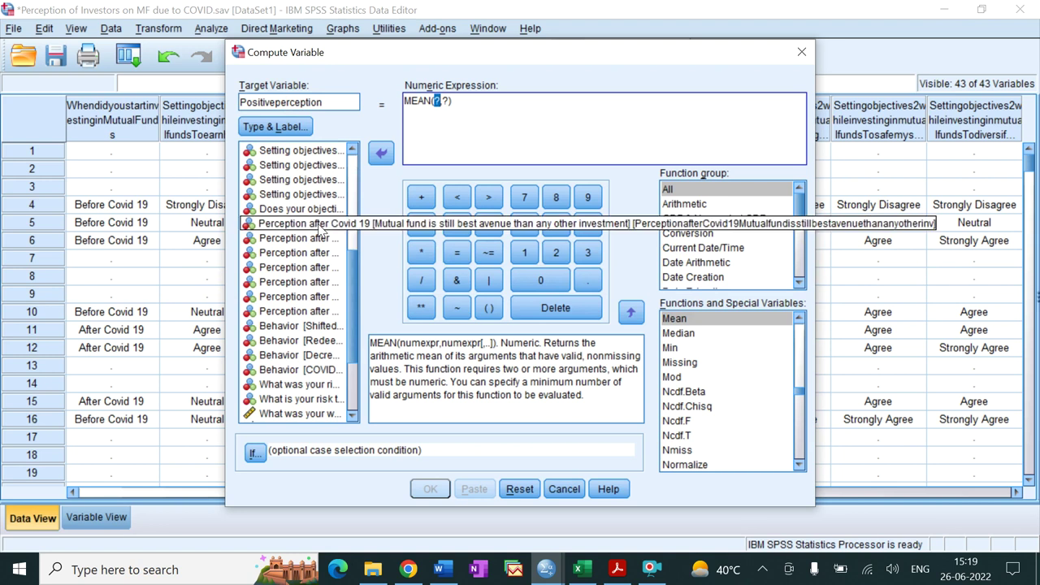
left_click(319, 226)
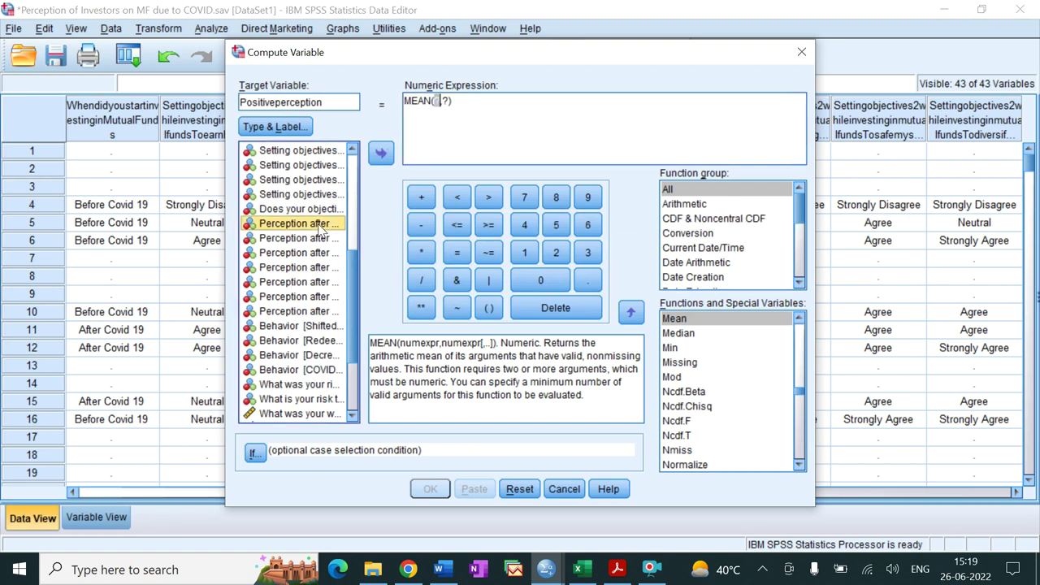
double_click(319, 227)
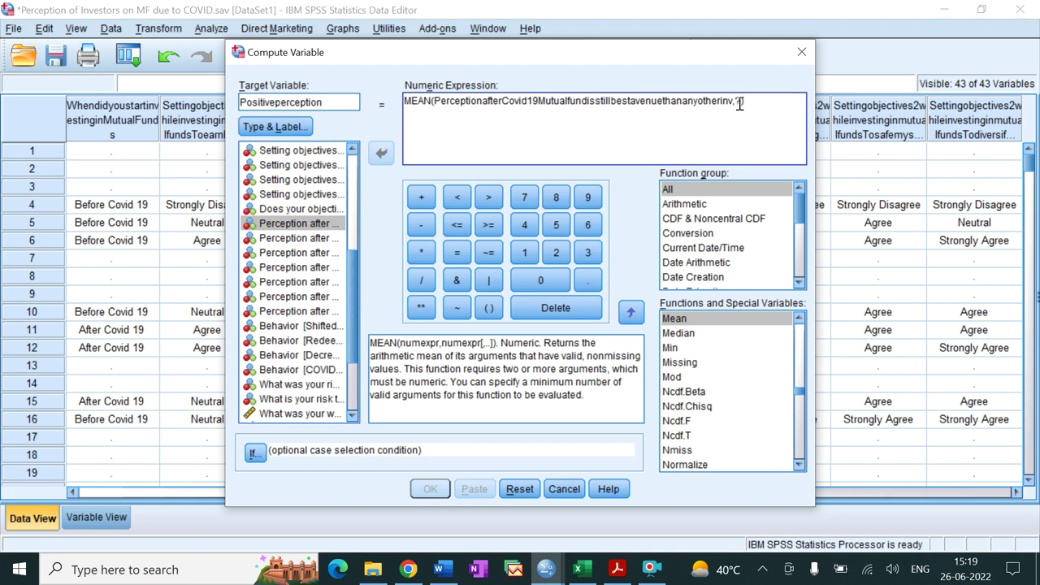
key("BackSpace")
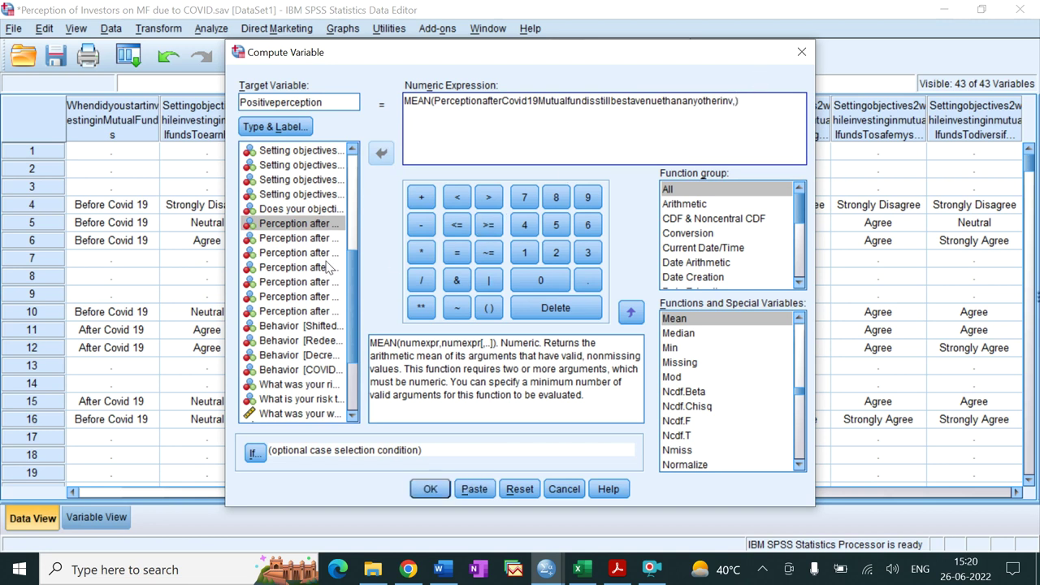
double_click(319, 238)
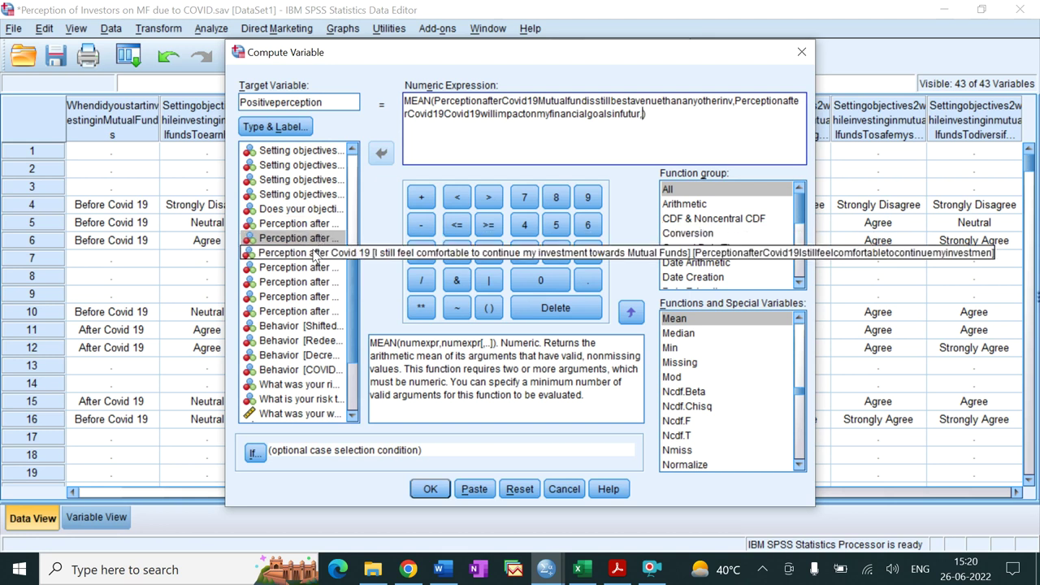
Add the perception variables on withstanding fluctuations, changed financial goals, diversified investment and long-term goal achievement to MEAN, separated by commas.
left_click(316, 255)
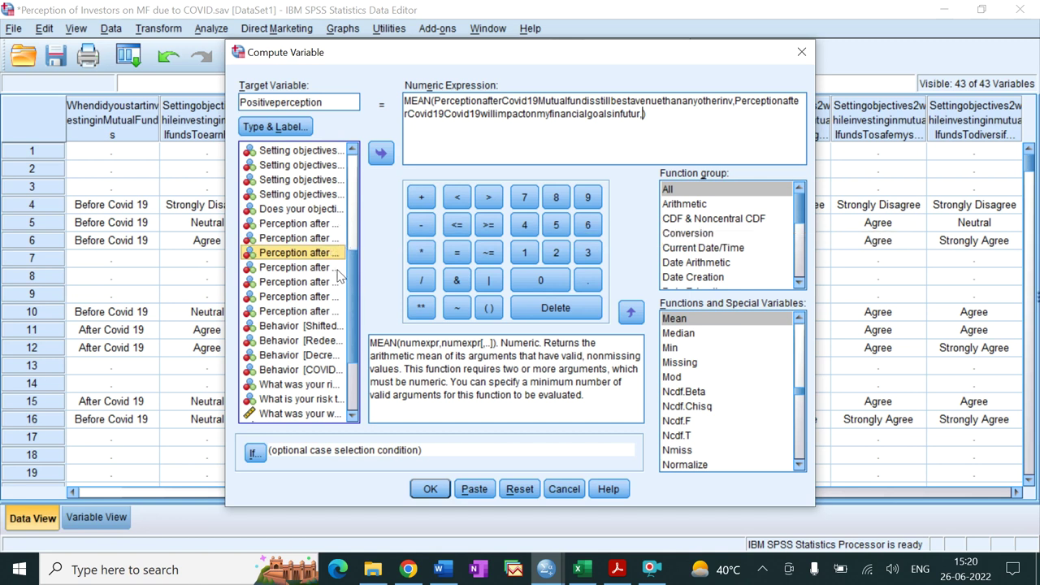
double_click(338, 269)
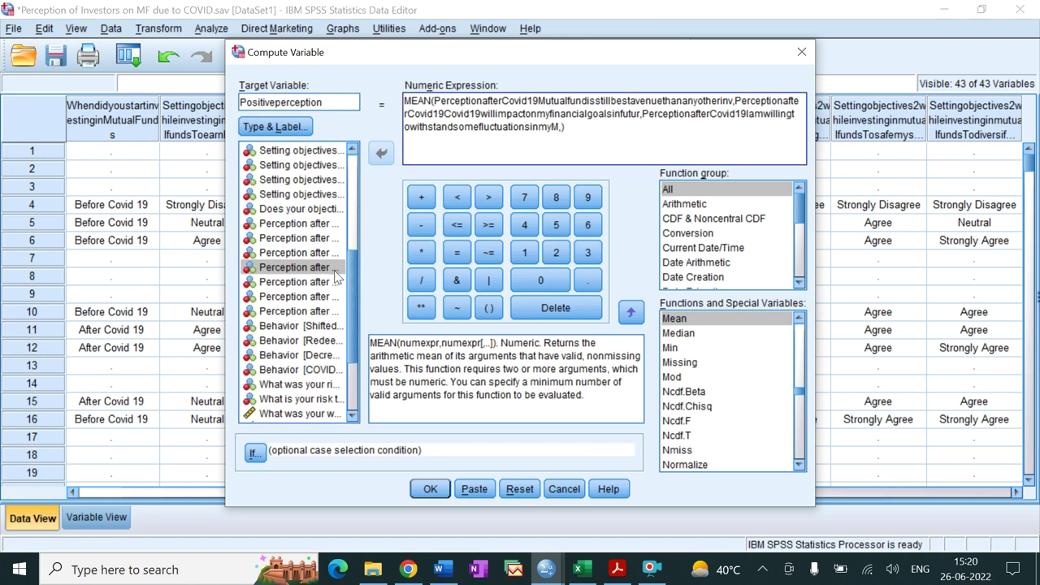
double_click(326, 282)
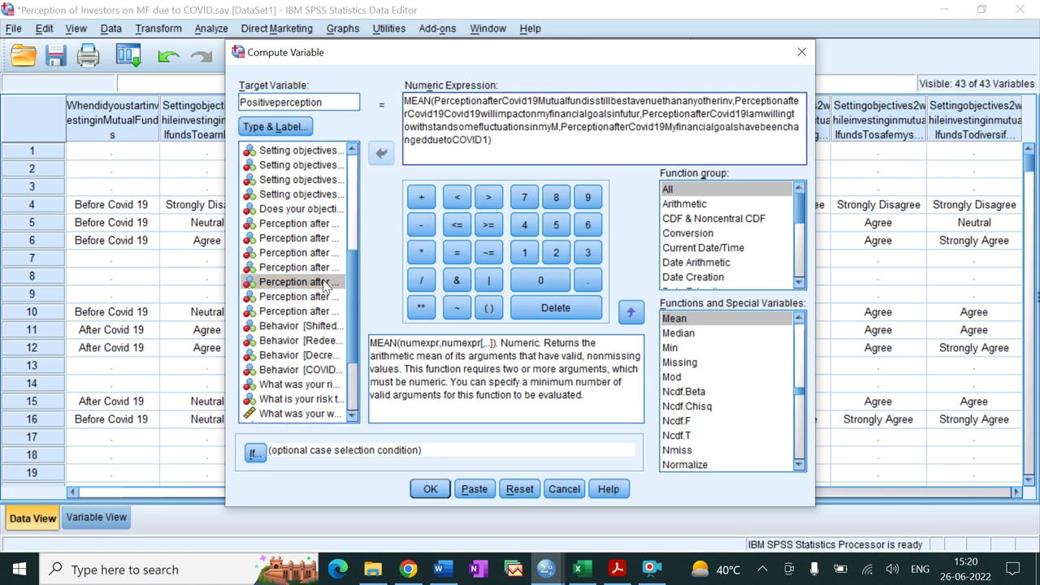
type(",")
double_click(318, 298)
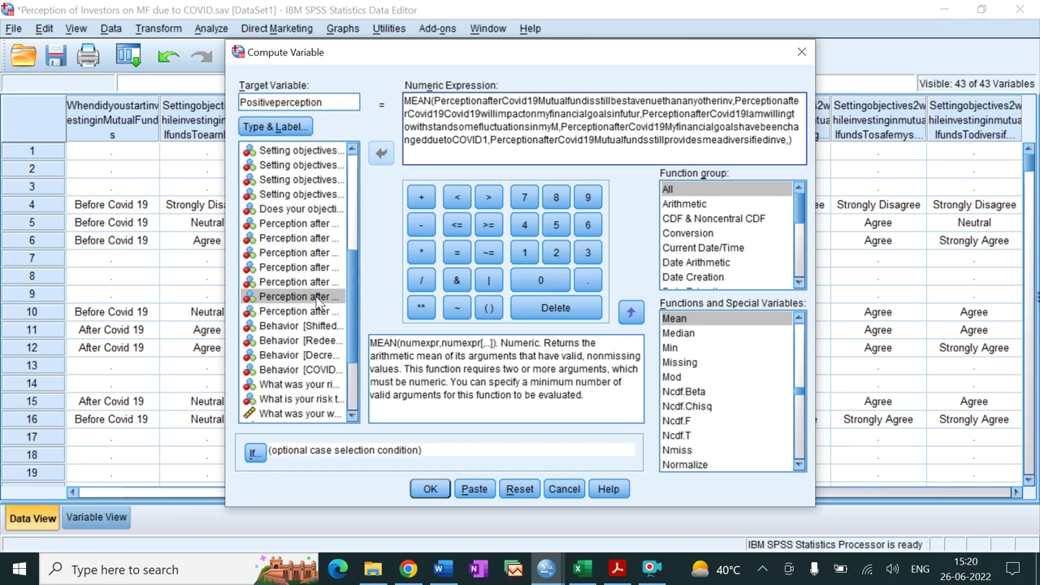
double_click(319, 314)
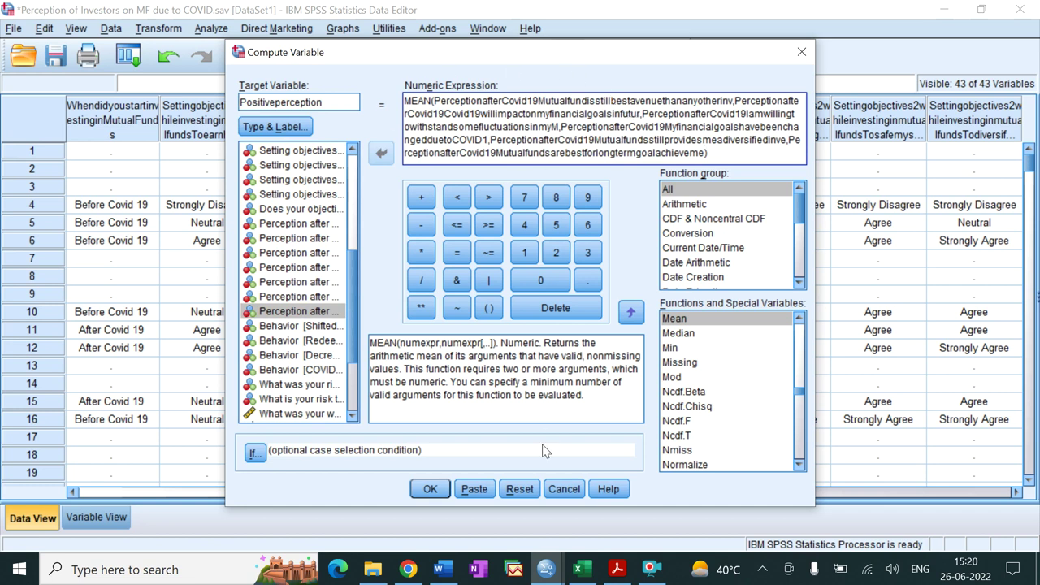
Run the Positiveperception computation and return to the Data Editor.
left_click(428, 490)
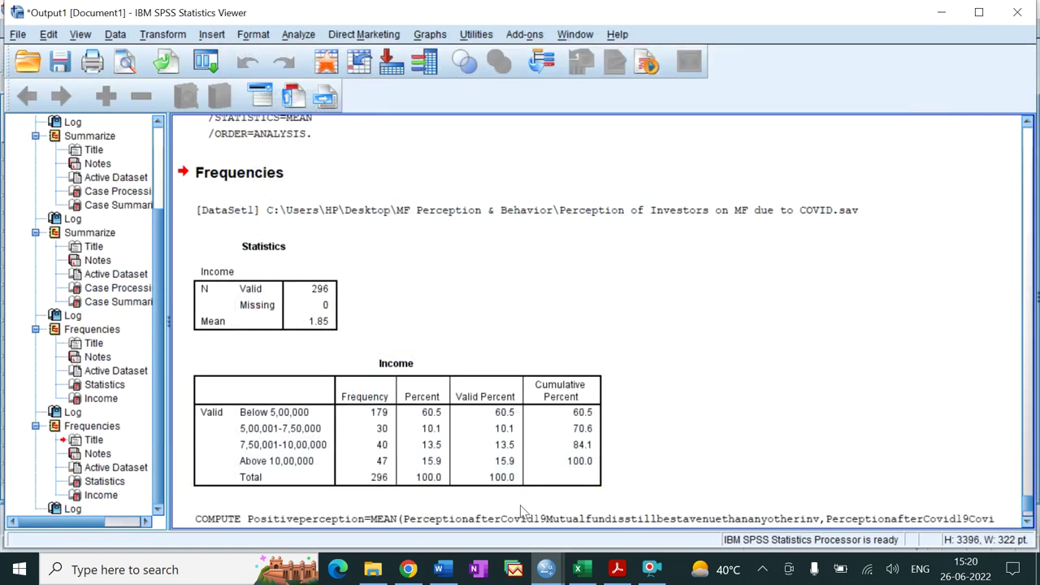
left_click(546, 572)
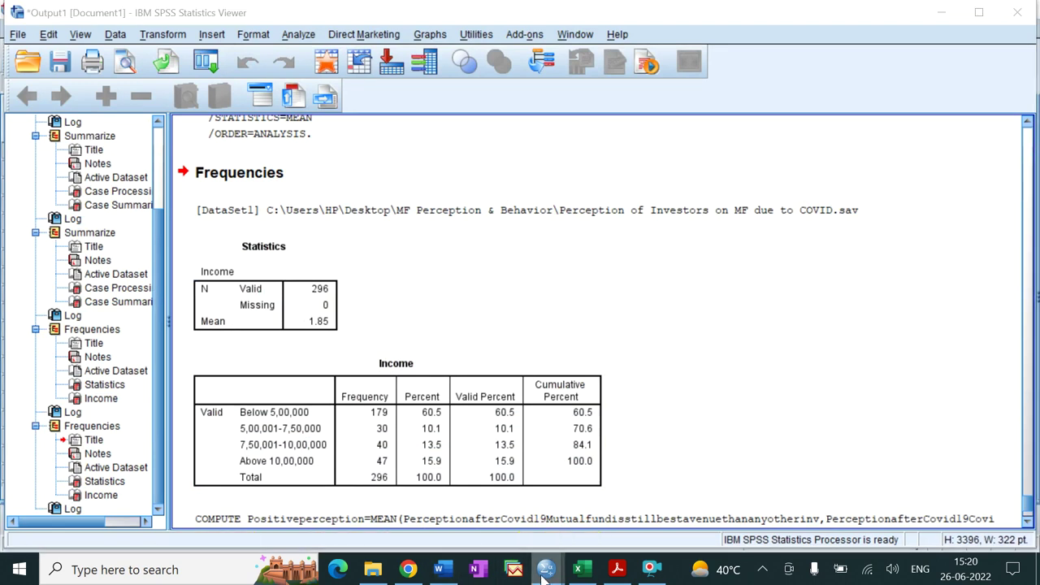
left_click(580, 503)
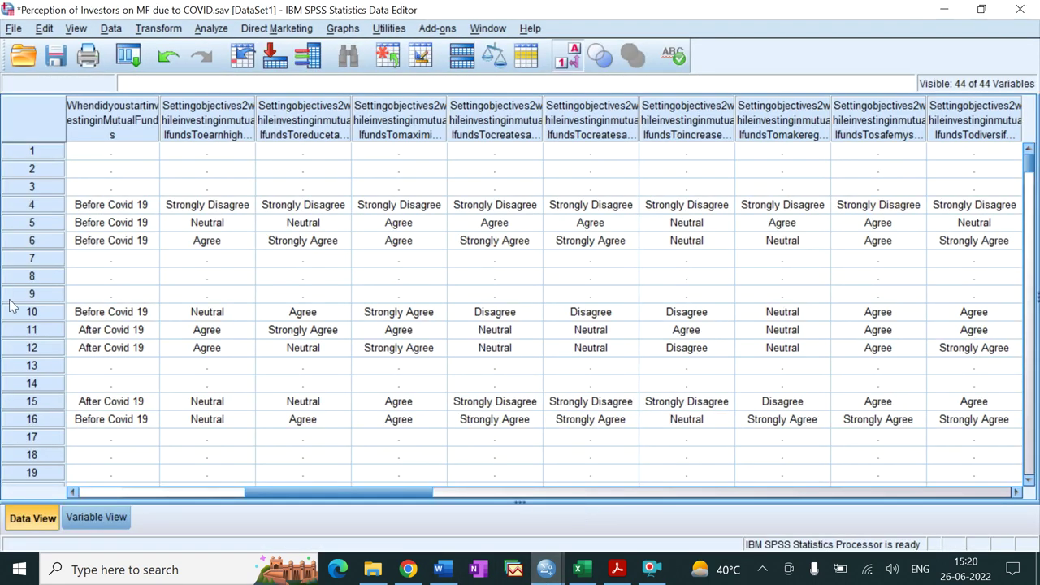
Set the alignment of the Positiveperception variable to Center in Variable View.
left_click(96, 517)
scroll(393, 301, "down", 1)
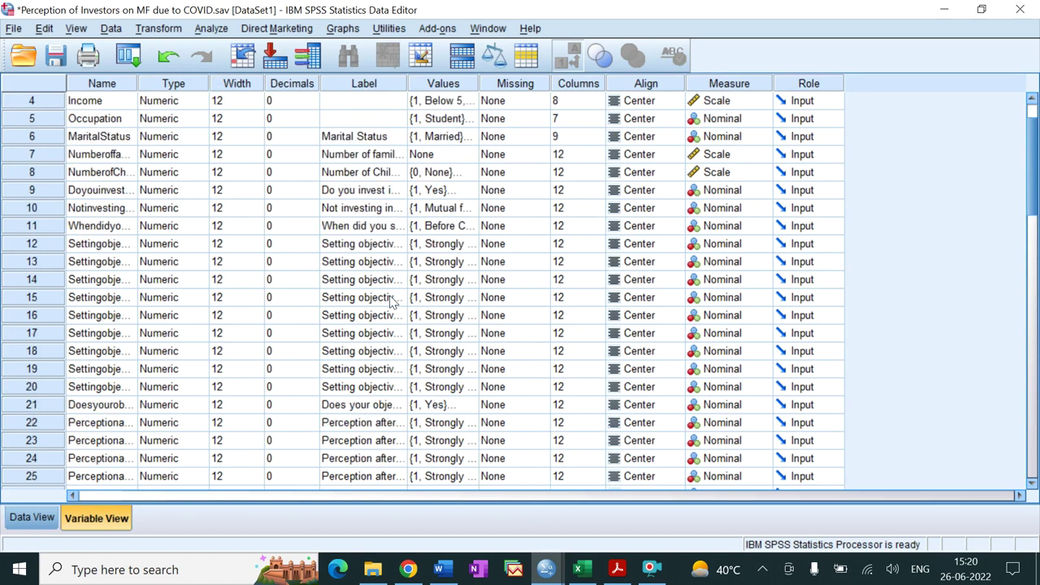
scroll(393, 300, "down", 9)
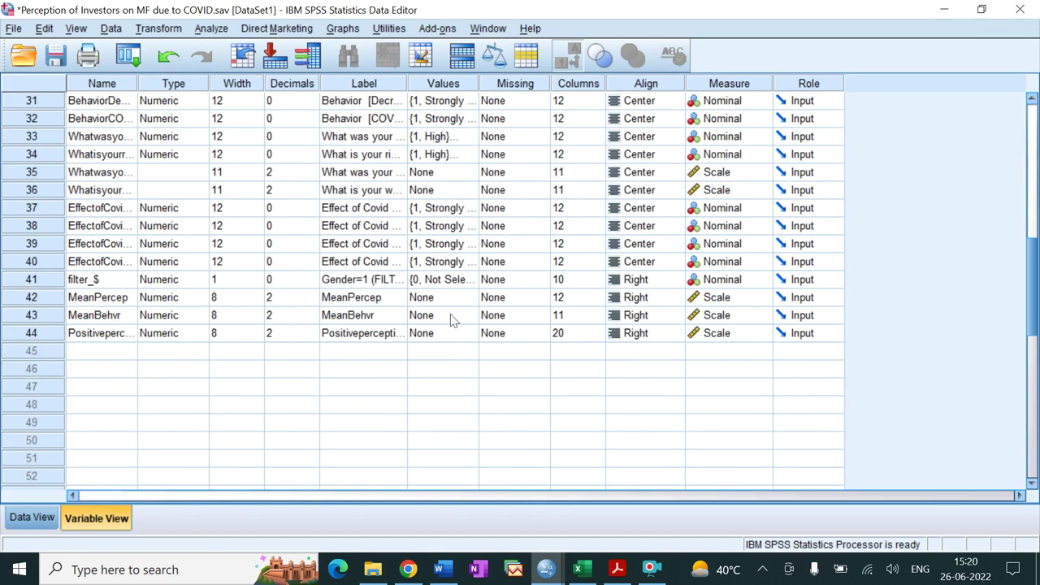
left_click(632, 333)
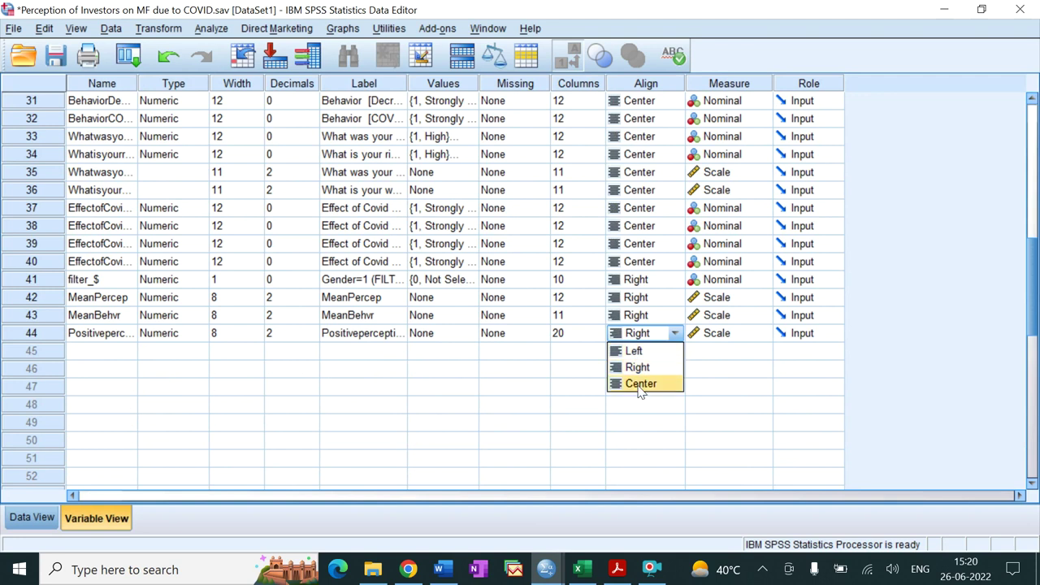
left_click(640, 382)
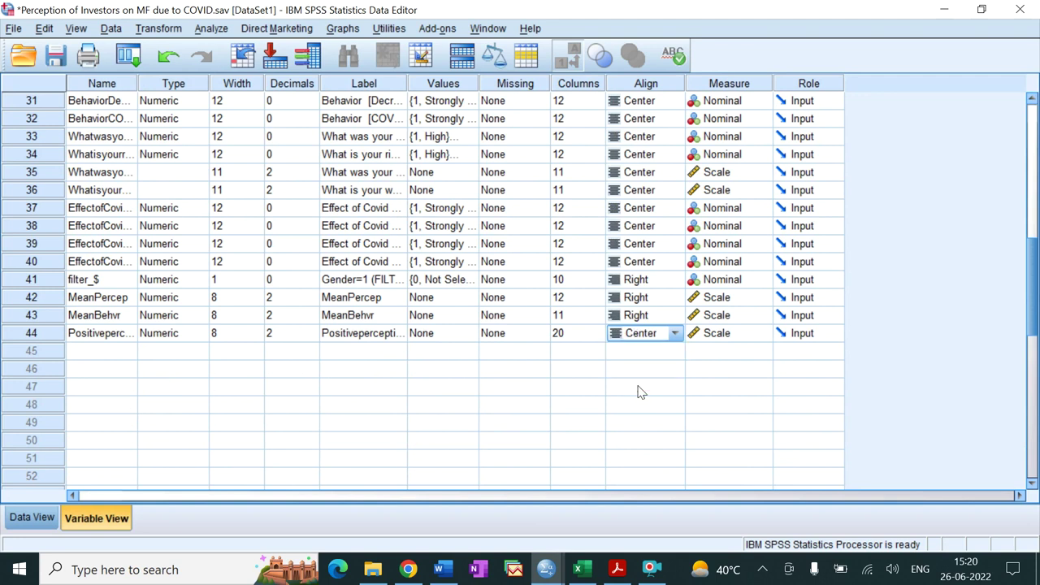
Review the computed Positiveperception values in Data View beside MeanPercep and MeanBehvr, and return to the first columns.
left_click(39, 521)
left_click_drag(425, 492, 916, 420)
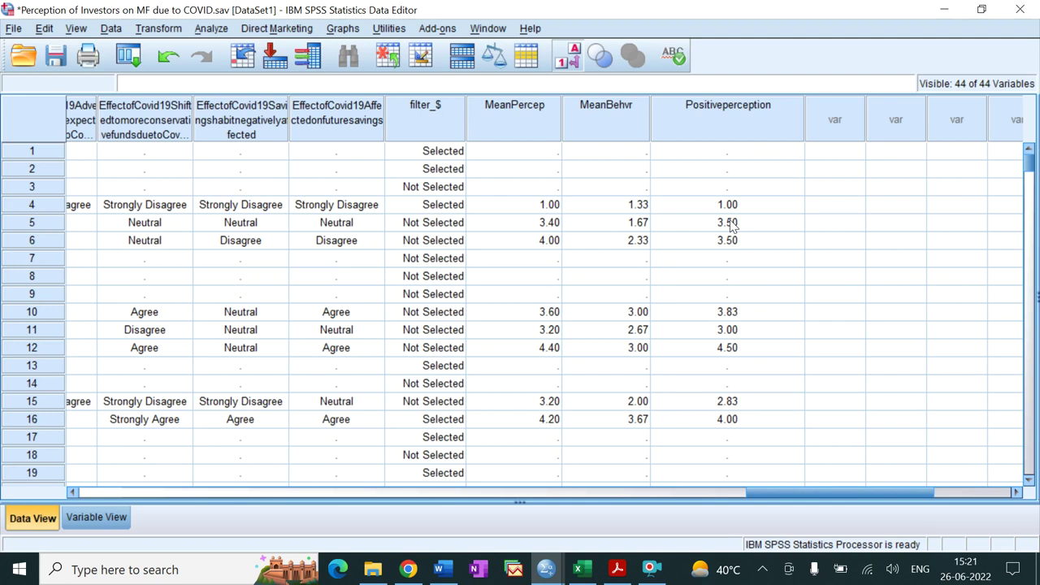
scroll(731, 225, "down", 17)
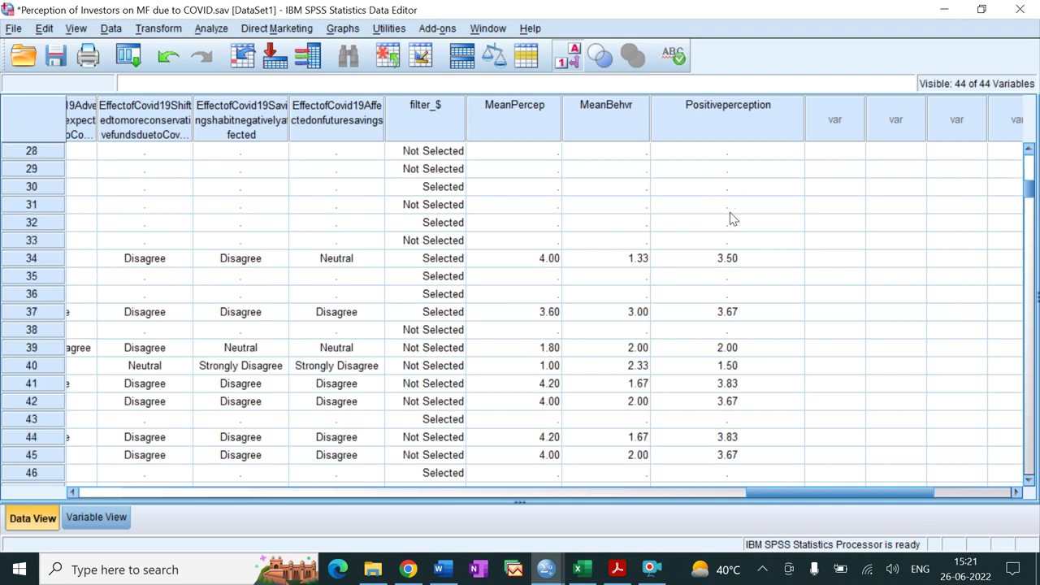
scroll(737, 217, "up", 17)
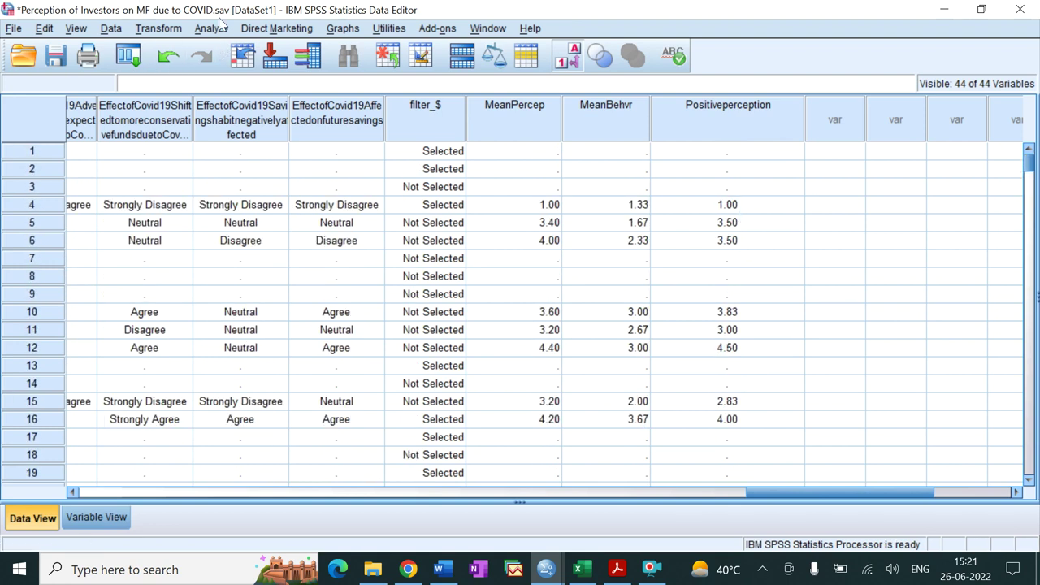
left_click(867, 483)
left_click_drag(868, 492, 114, 493)
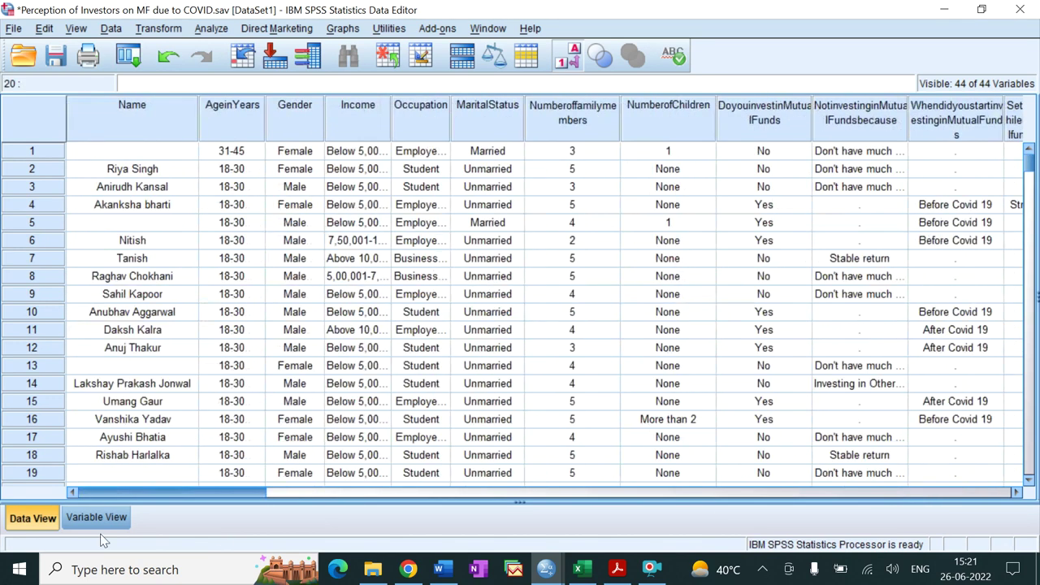
Open Case Summaries and replace Occupation with Positiveperception as the summarized variable, keeping Gender as the grouping variable.
left_click(213, 29)
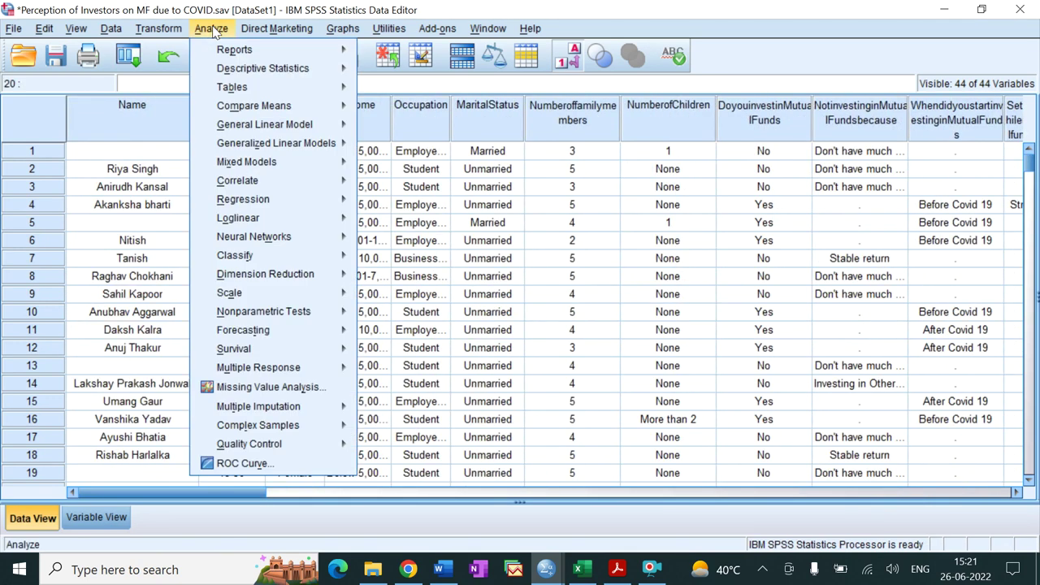
mouse_move(231, 47)
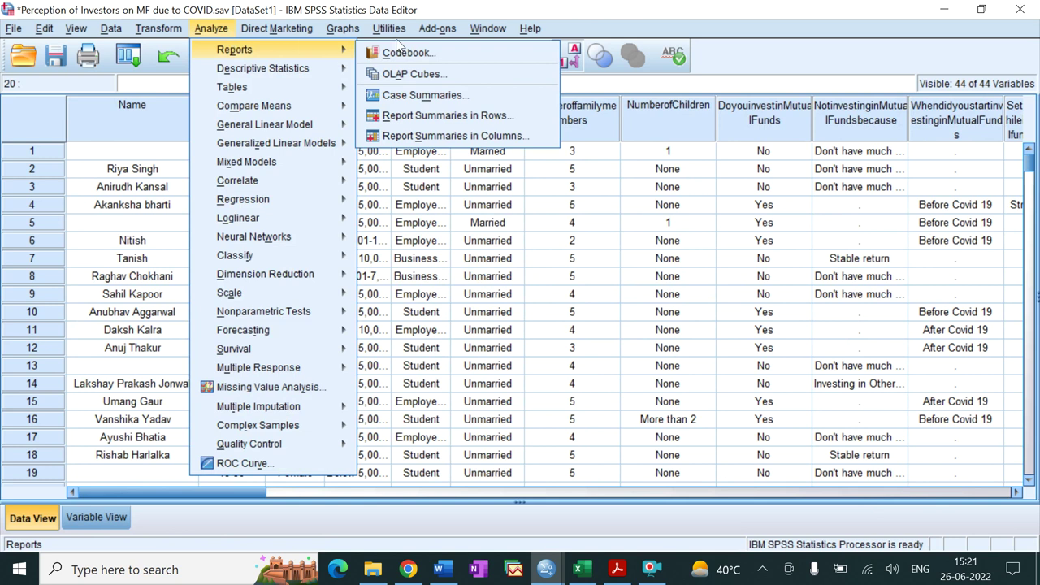
left_click(408, 96)
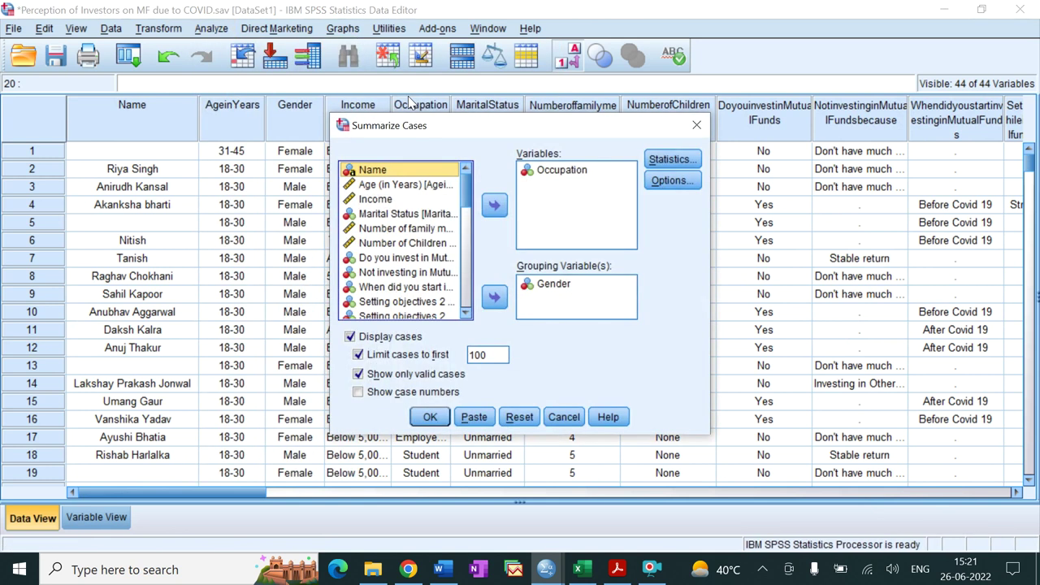
left_click(536, 169)
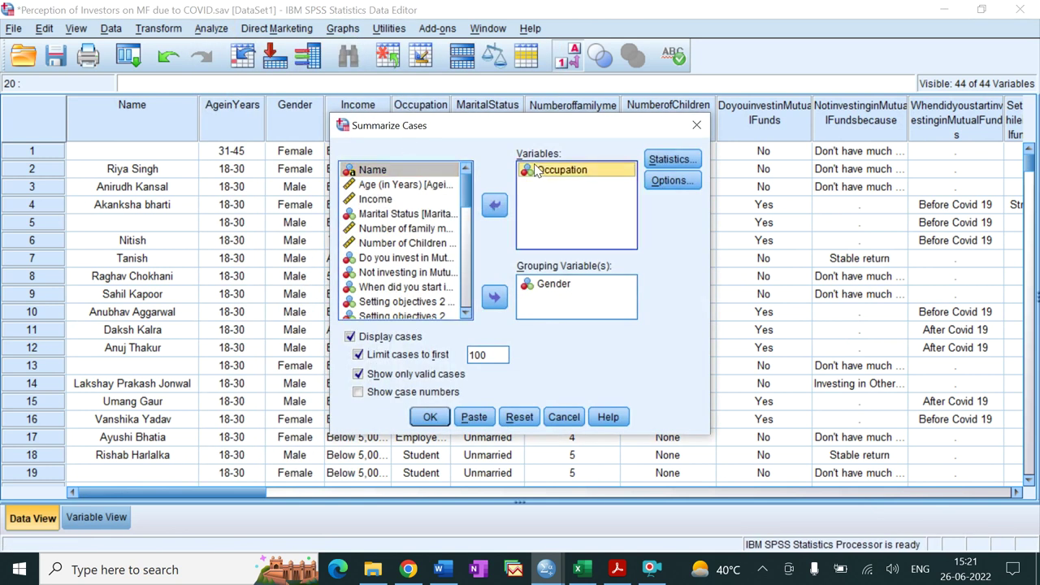
left_click(495, 206)
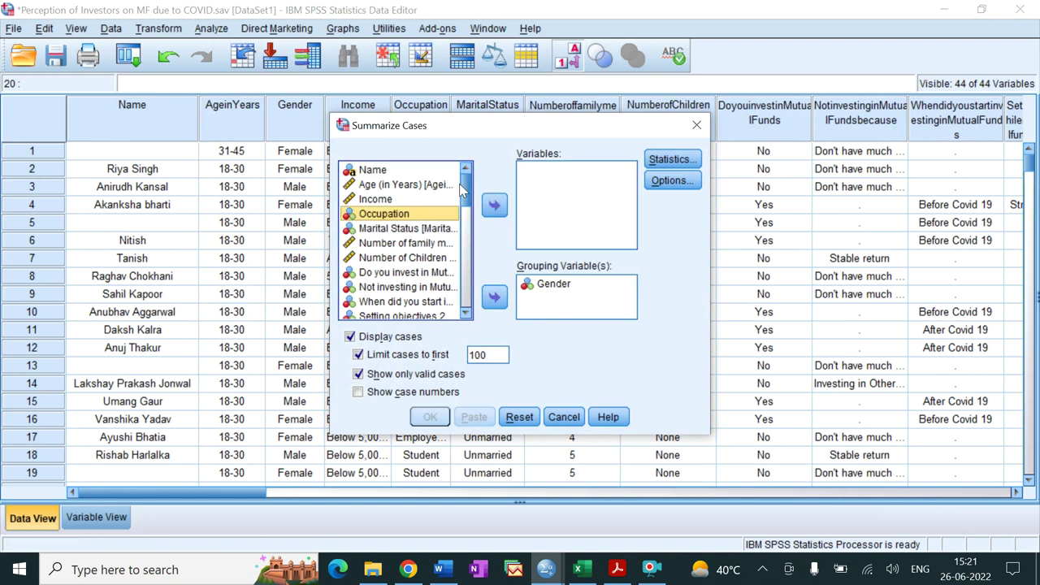
left_click_drag(465, 185, 464, 283)
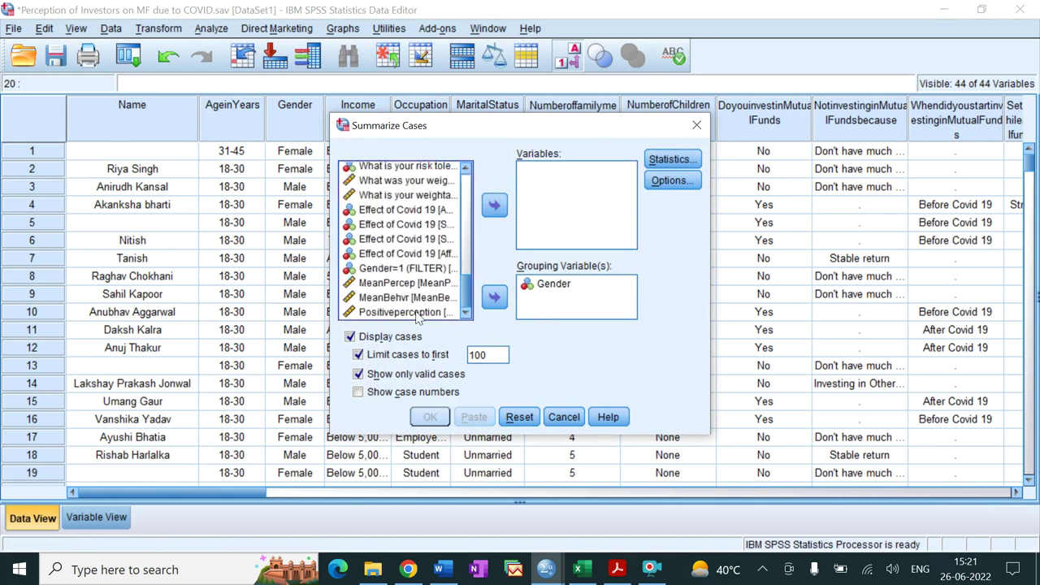
left_click(417, 313)
left_click(494, 205)
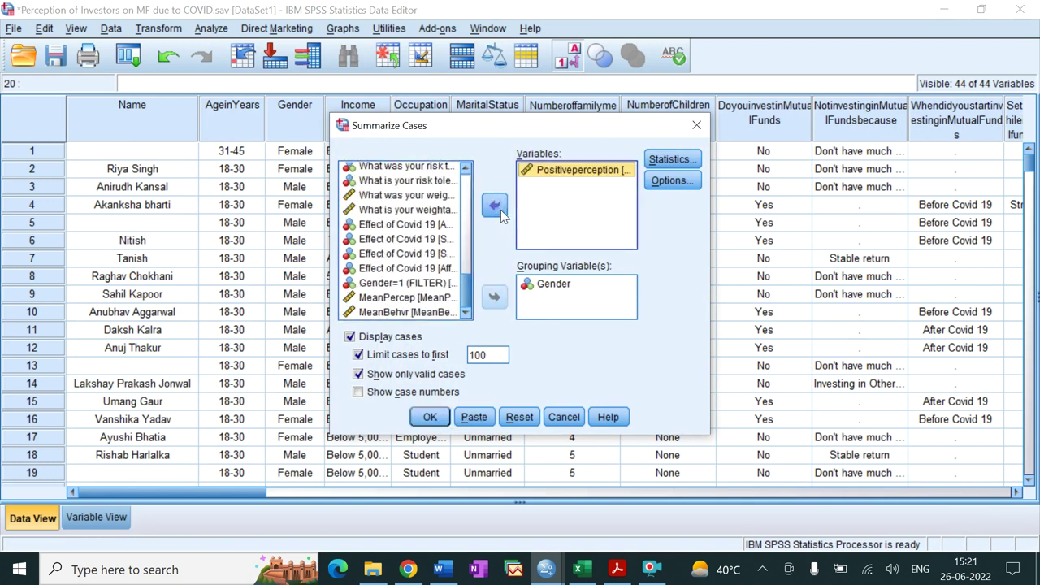
Keep Number of cases and Mean as the cell statistics and run the case summary.
left_click(660, 161)
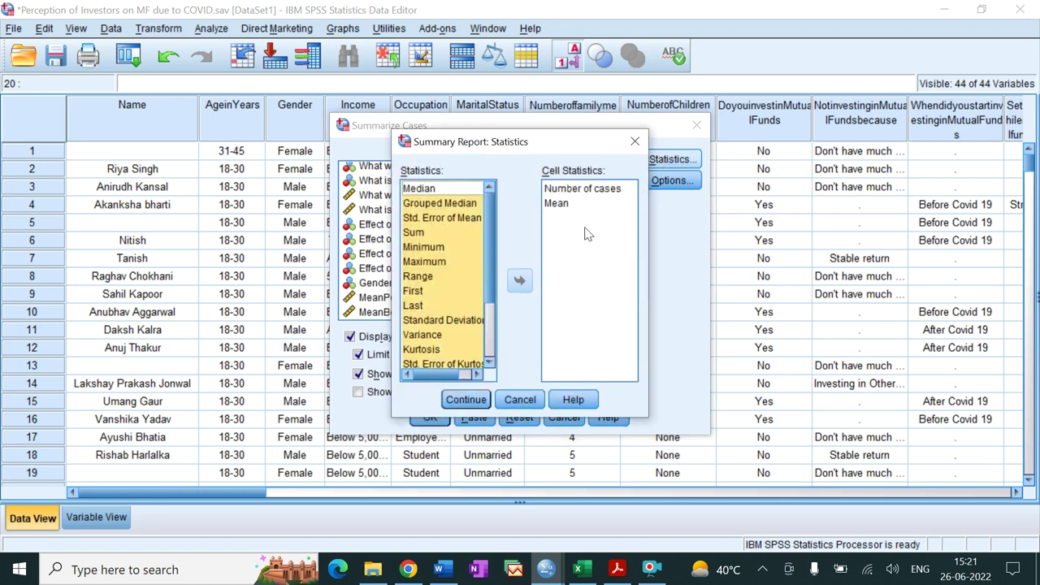
left_click(463, 399)
left_click(430, 417)
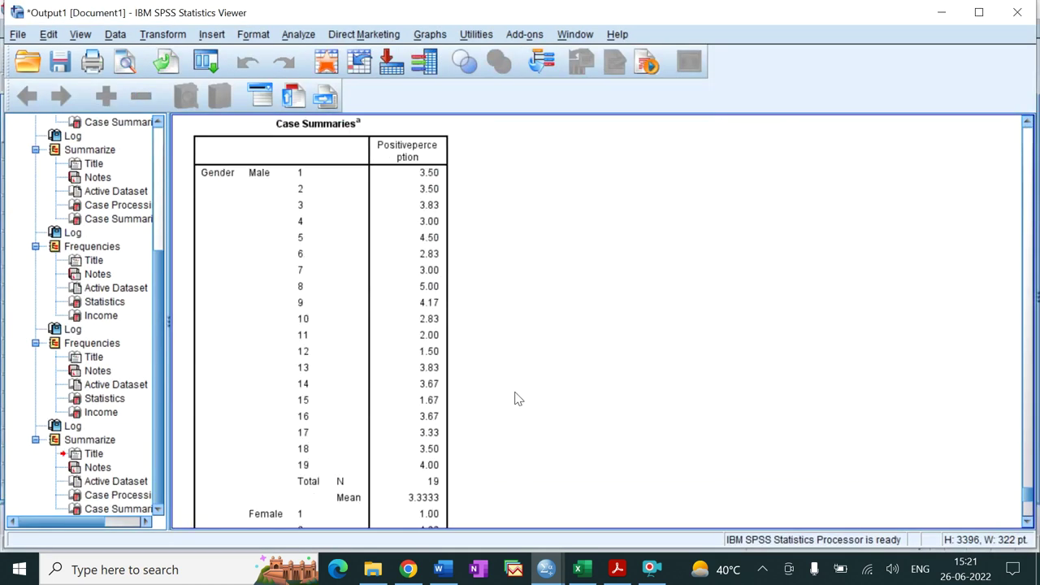
Examine the Case Processing Summary and the Positiveperception case summaries for males and females, including the group and total means.
scroll(360, 266, "up", 2)
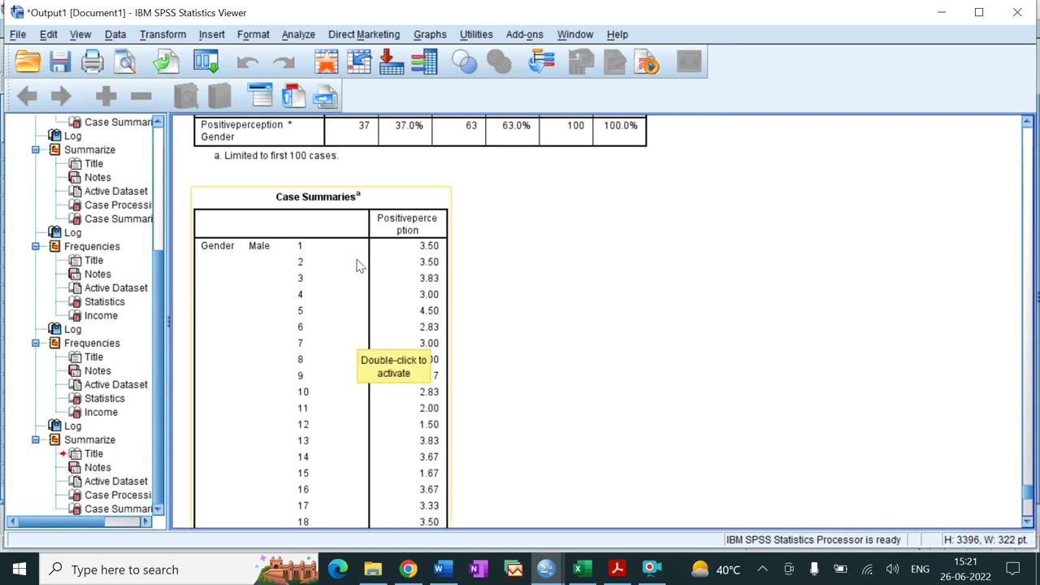
scroll(358, 266, "up", 2)
scroll(358, 266, "up", 2)
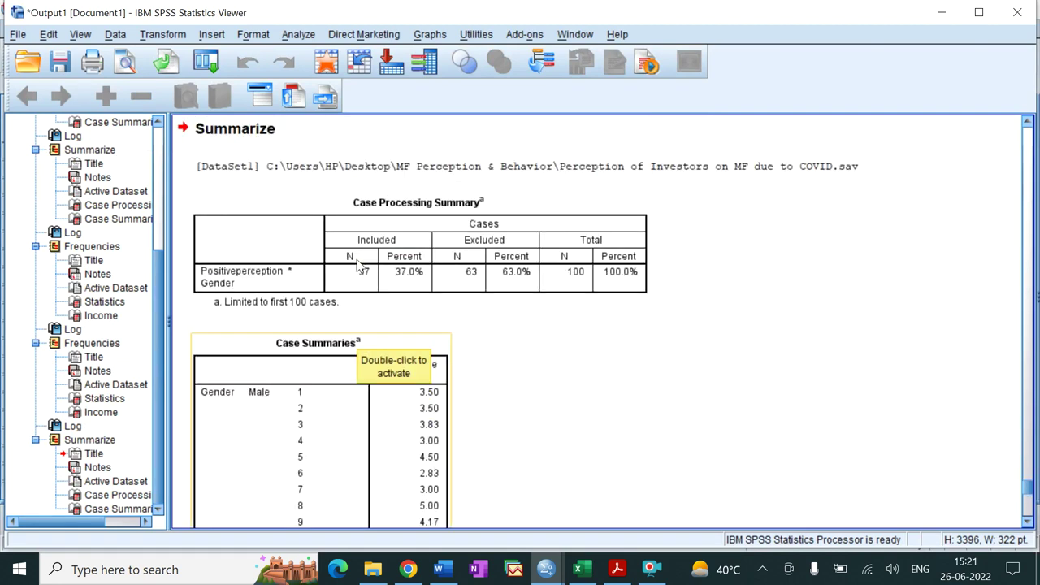
scroll(358, 266, "down", 2)
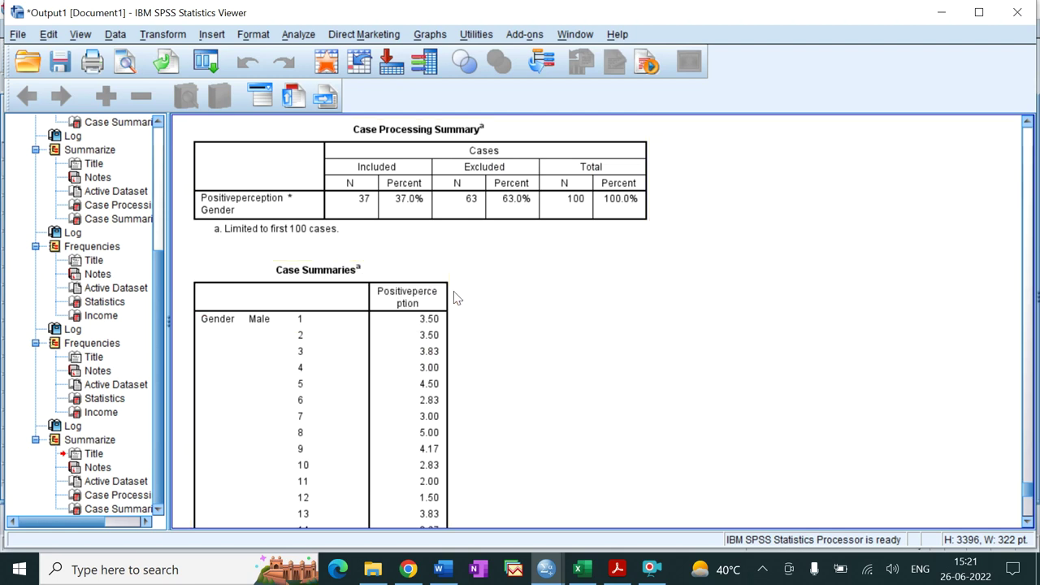
scroll(456, 298, "down", 6)
scroll(456, 299, "down", 4)
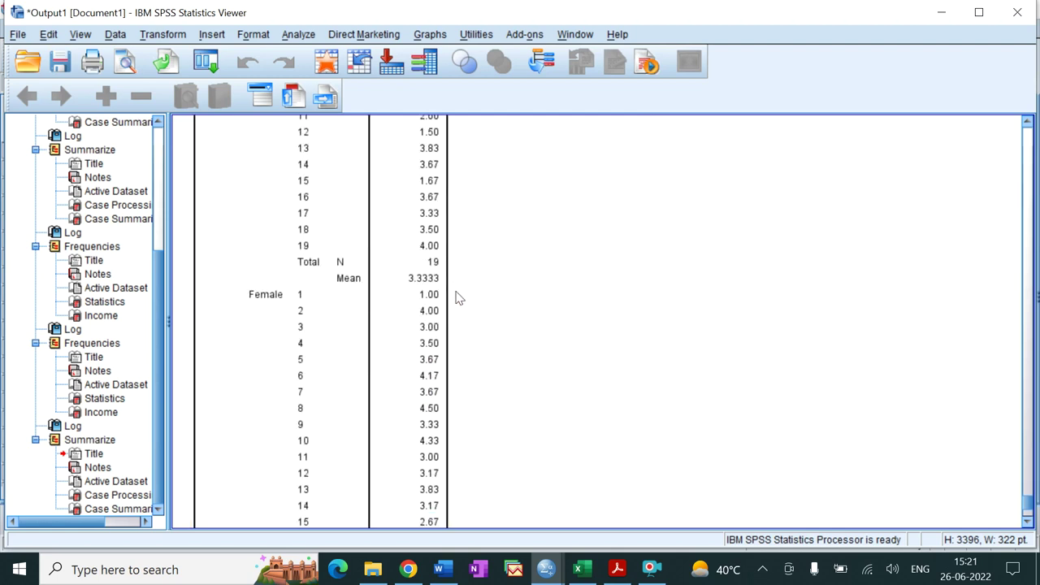
left_click(372, 304)
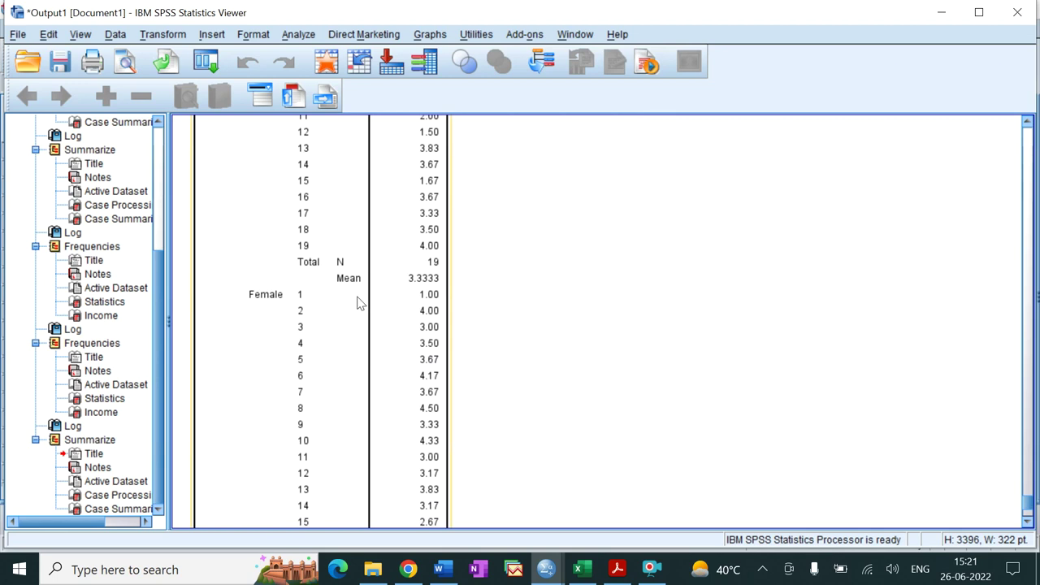
left_click(476, 302)
scroll(503, 333, "down", 5)
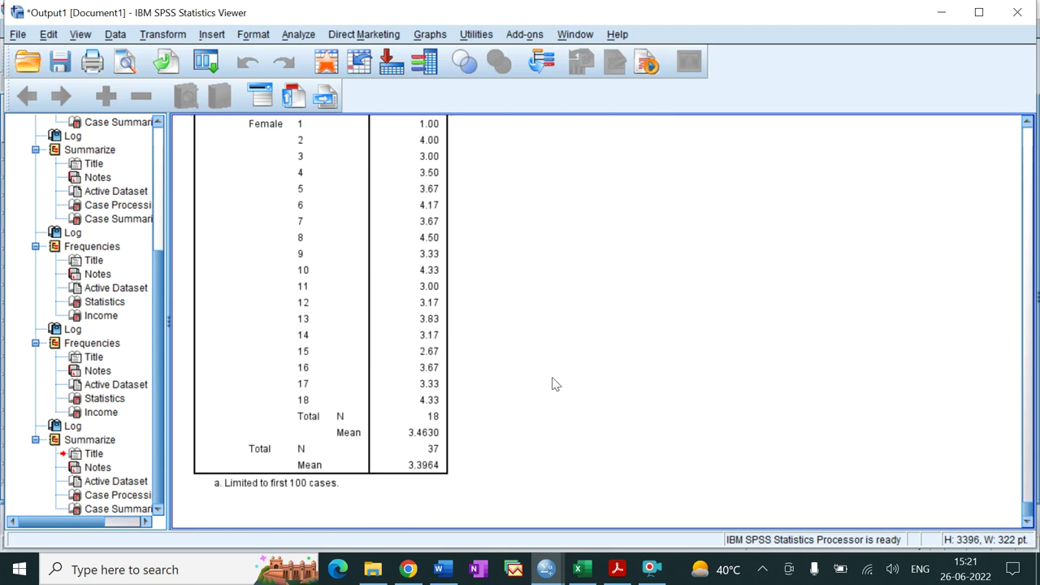
left_click(394, 490)
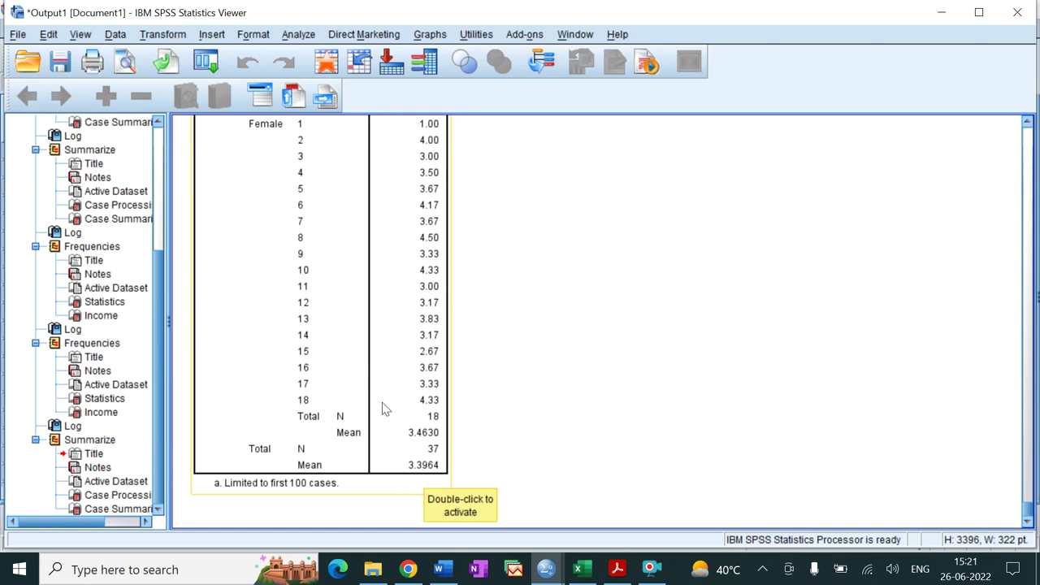
scroll(383, 407, "up", 10)
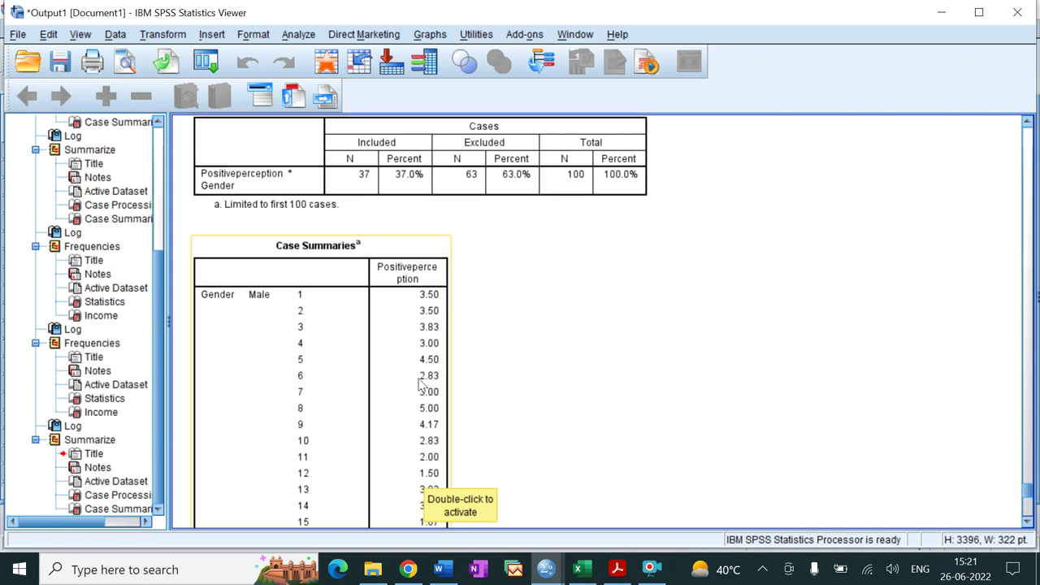
left_click(477, 428)
Switch to the MANAGE DATA document in Word, highlight the Recode item, and return to the SPSS Data Editor.
mouse_move(551, 575)
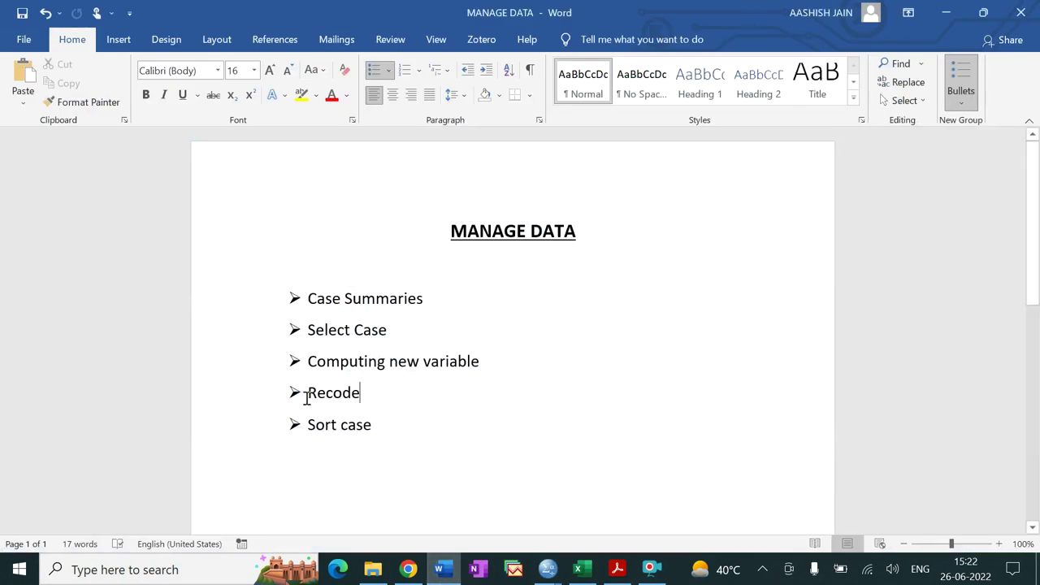
left_click_drag(306, 397, 366, 397)
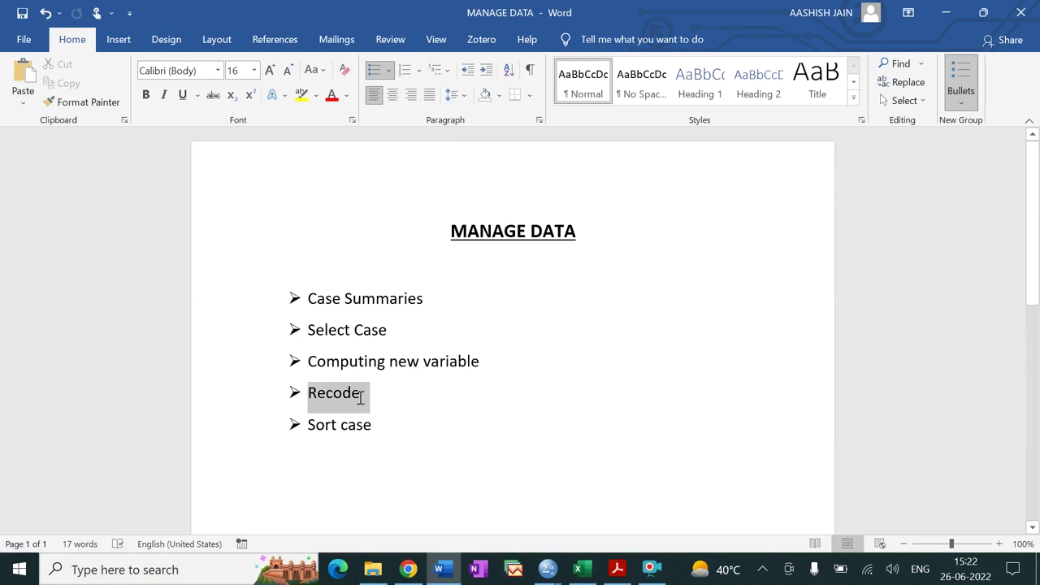
left_click(412, 440)
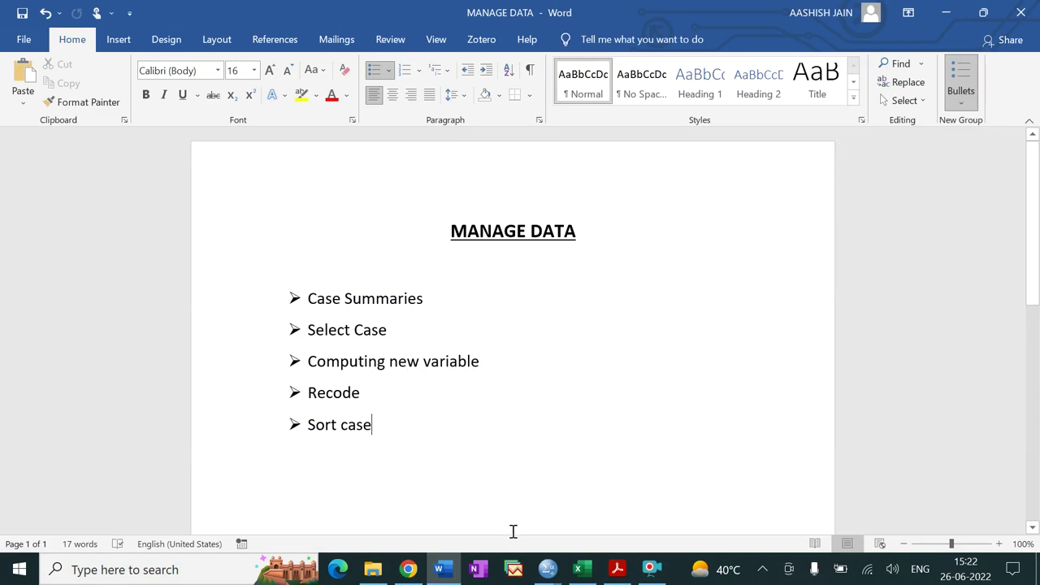
mouse_move(538, 566)
left_click(622, 503)
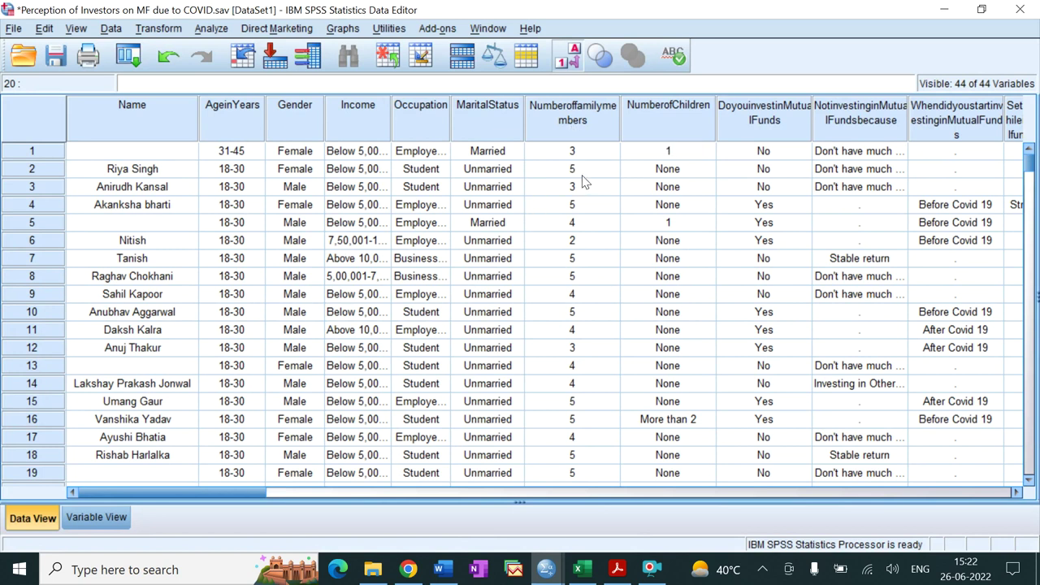
Start Recode into Different Variables and add Number of family members as the input variable.
scroll(589, 406, "down", 9)
scroll(595, 415, "up", 4)
scroll(595, 421, "up", 5)
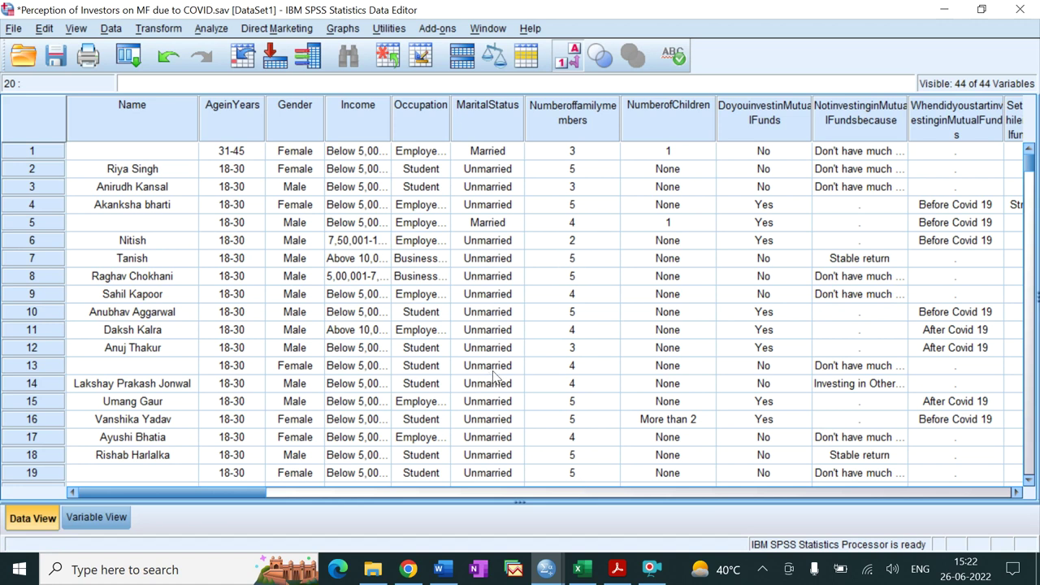
left_click(111, 29)
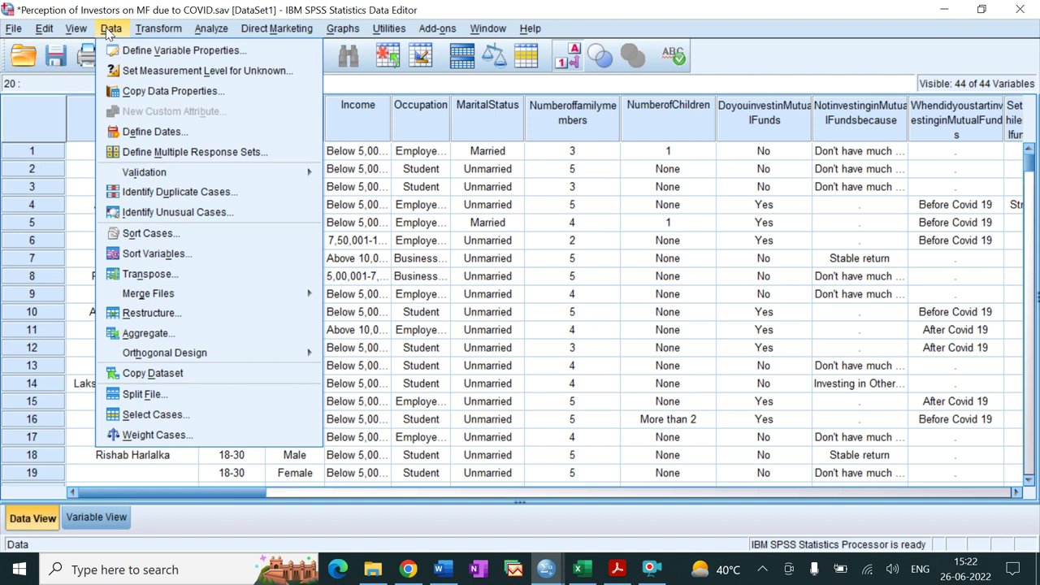
mouse_move(140, 30)
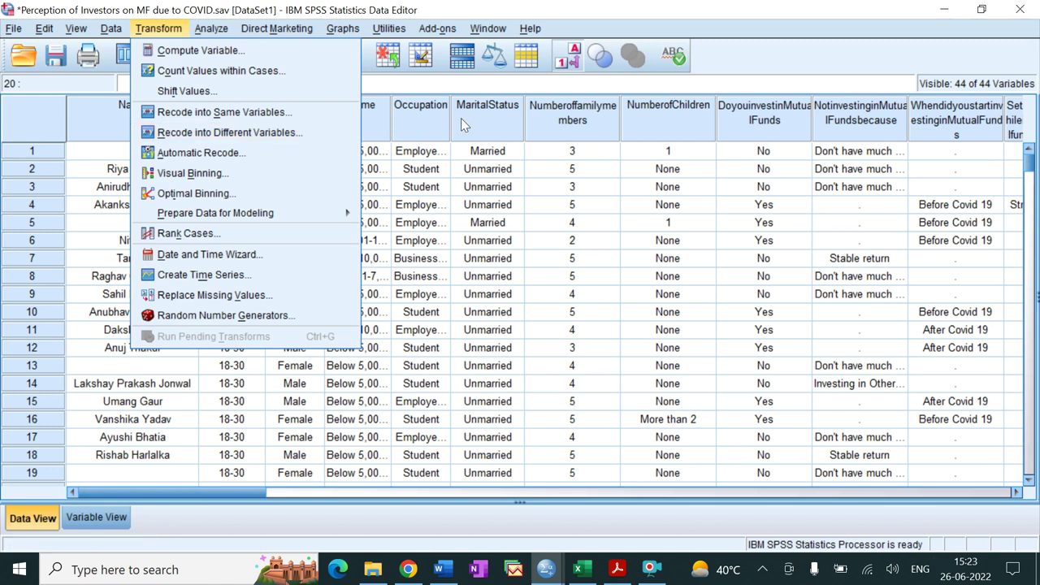
left_click(286, 140)
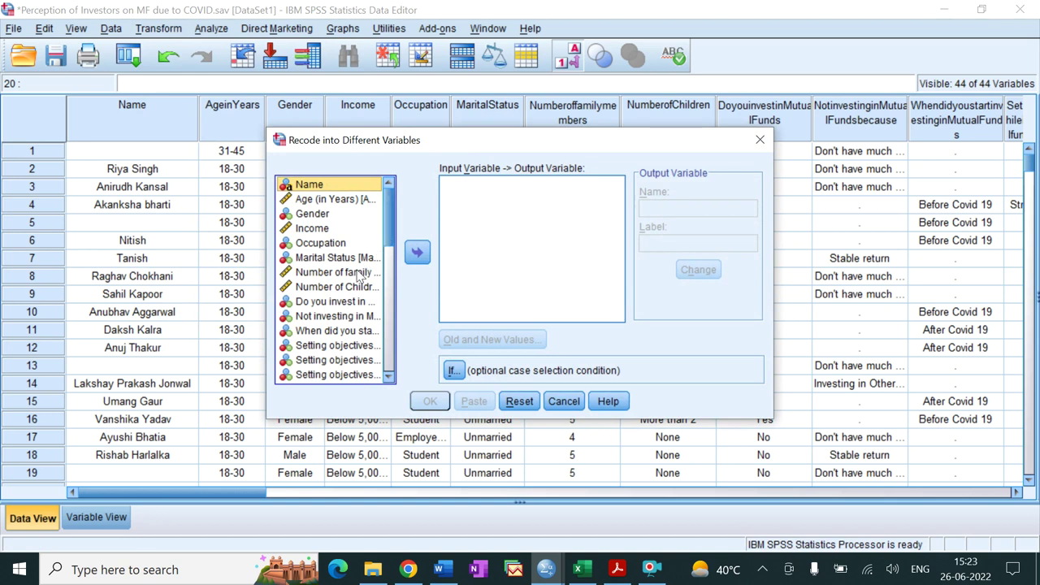
left_click(357, 275)
left_click(417, 252)
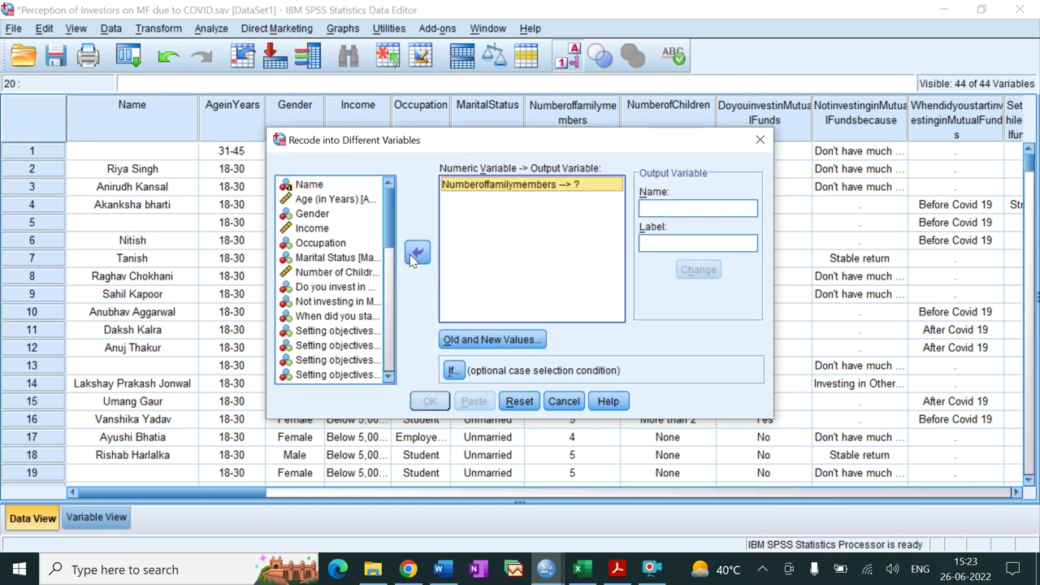
Name and label the output variable Familymem and assign it to Numberoffamilymembers.
left_click(666, 208)
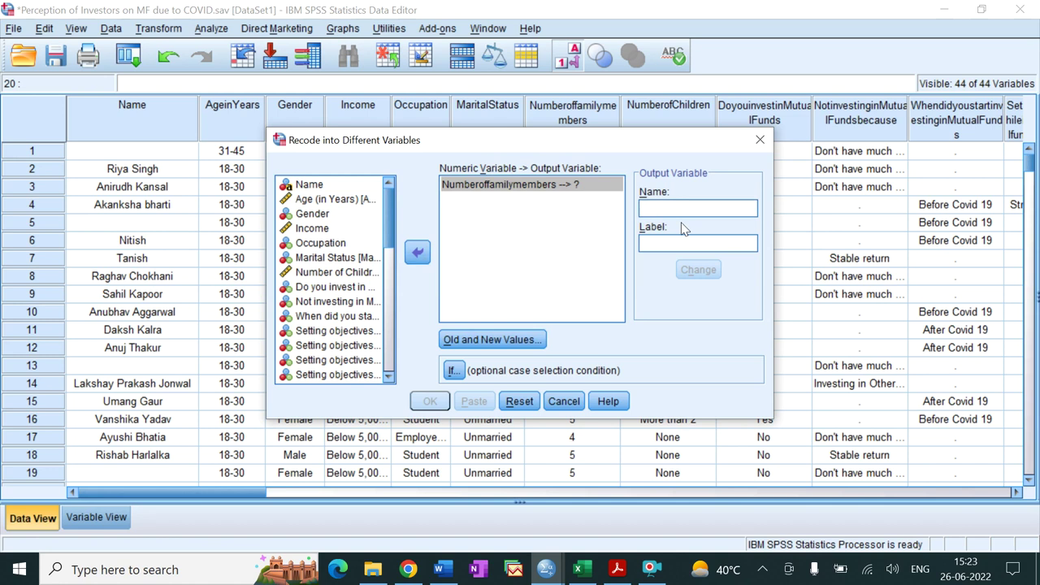
type("F")
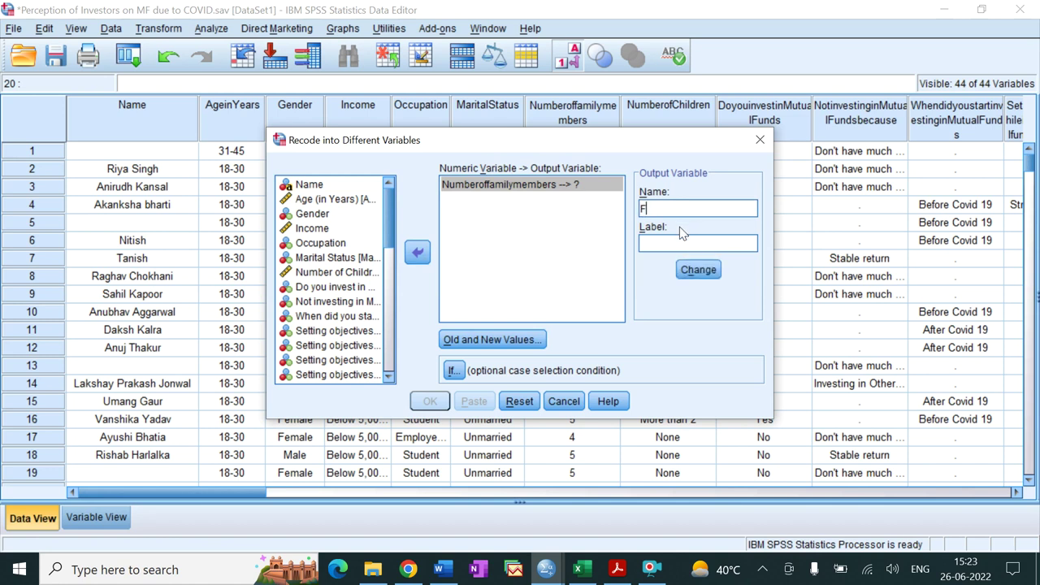
type("amilymem")
left_click_drag(697, 209, 638, 209)
key("ctrl+c")
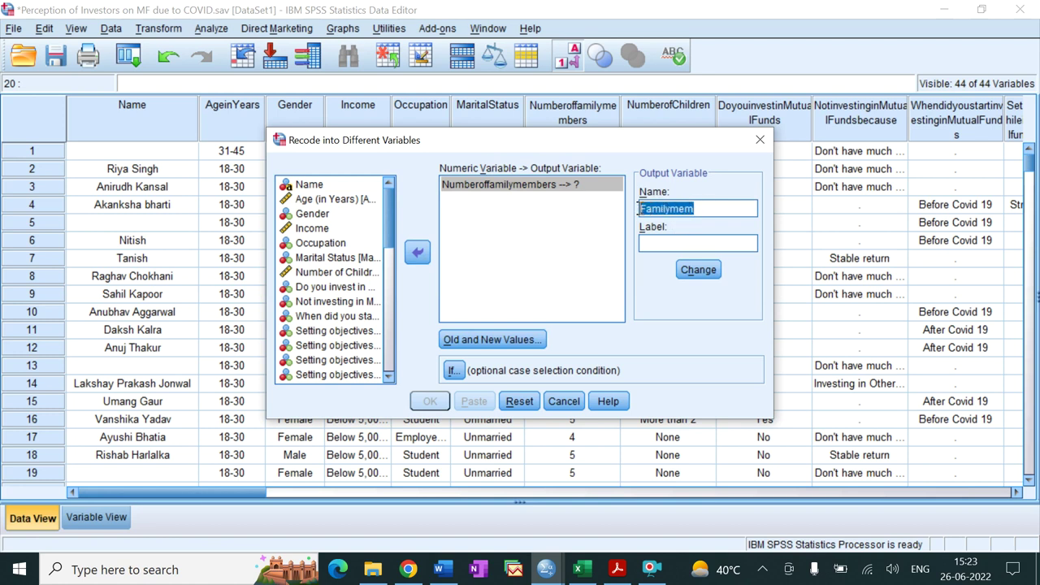
left_click(660, 245)
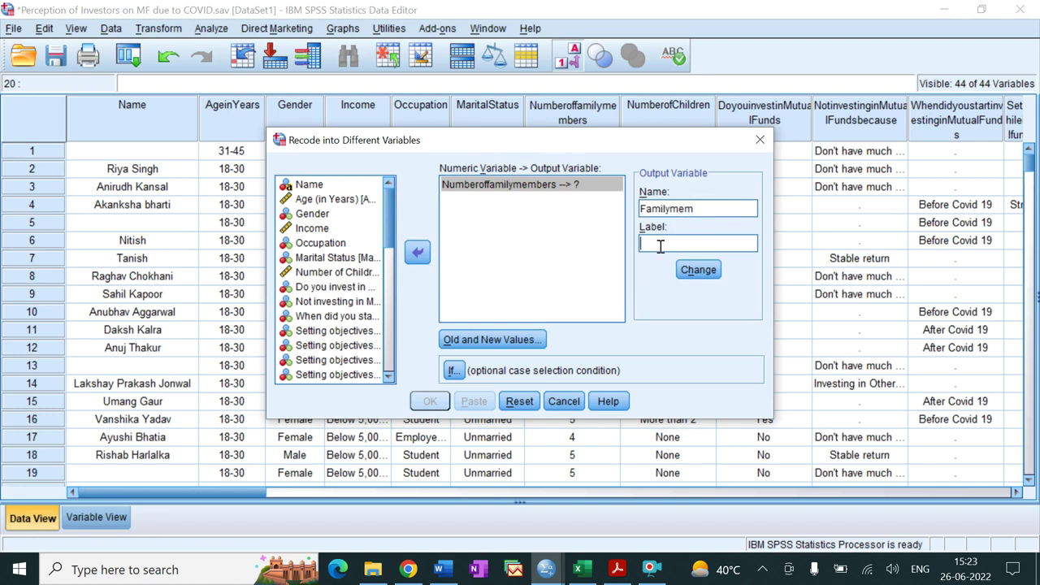
key("ctrl+v")
left_click(697, 270)
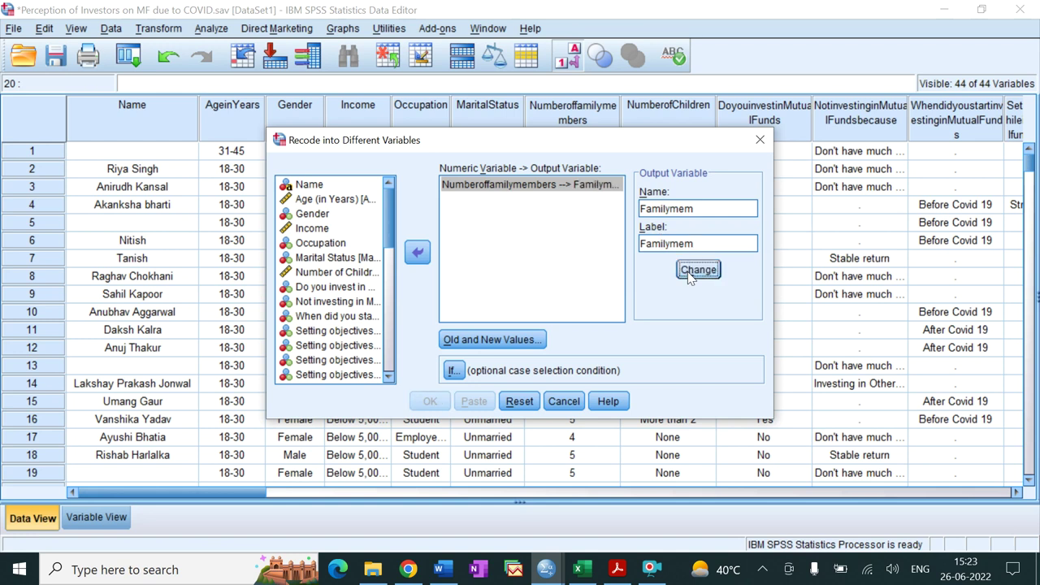
Define the old and new values with string output and add the rule lowest through 2 recoded as A.
left_click(512, 342)
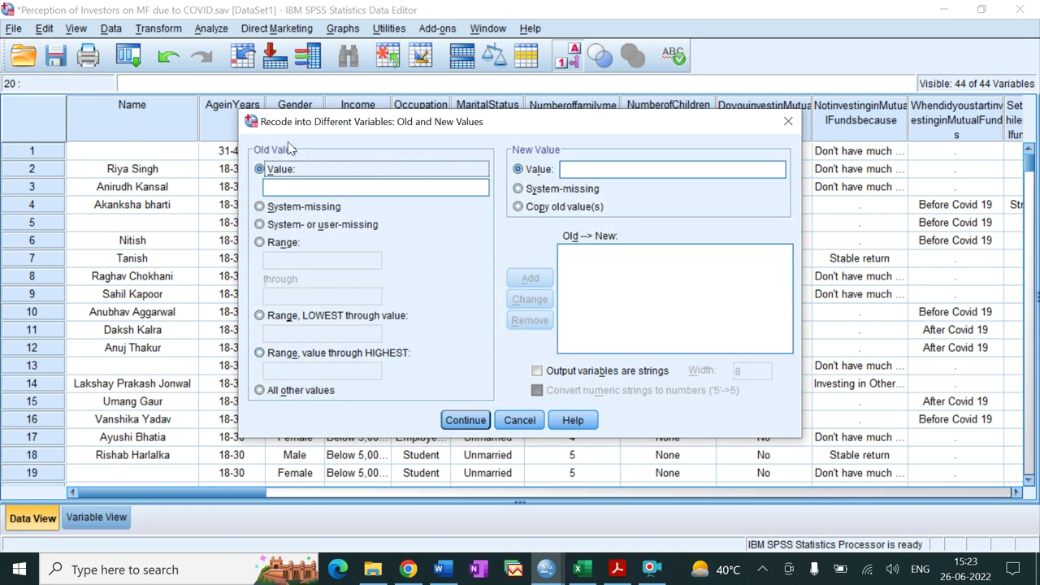
left_click(260, 243)
left_click(286, 258)
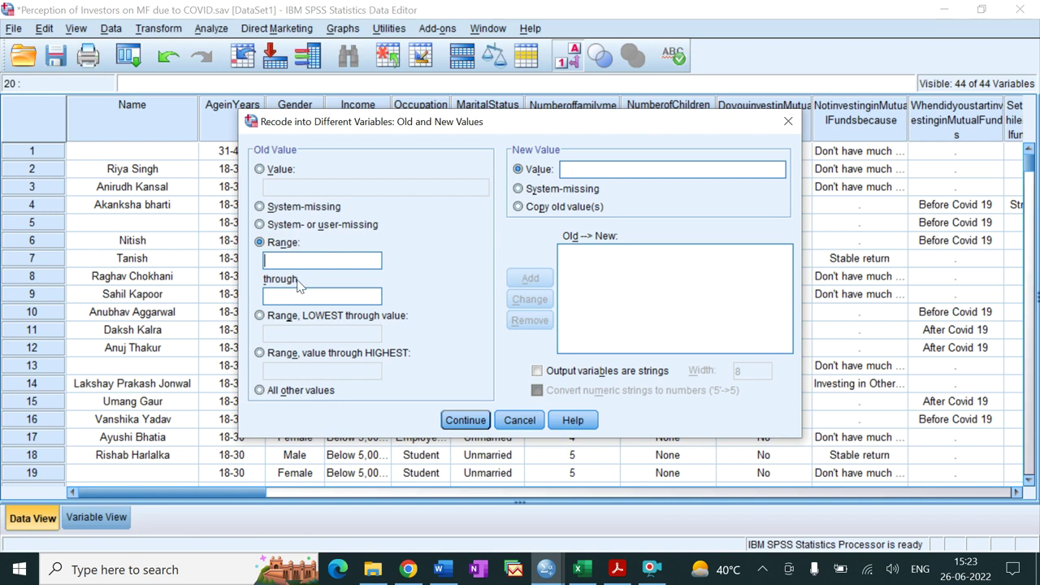
left_click(260, 318)
left_click(290, 335)
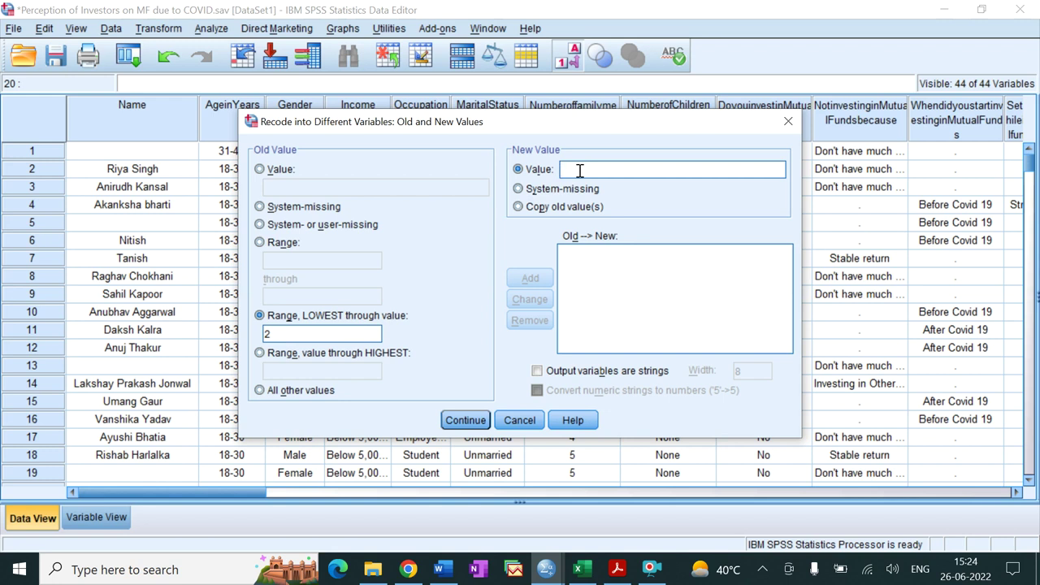
left_click(537, 370)
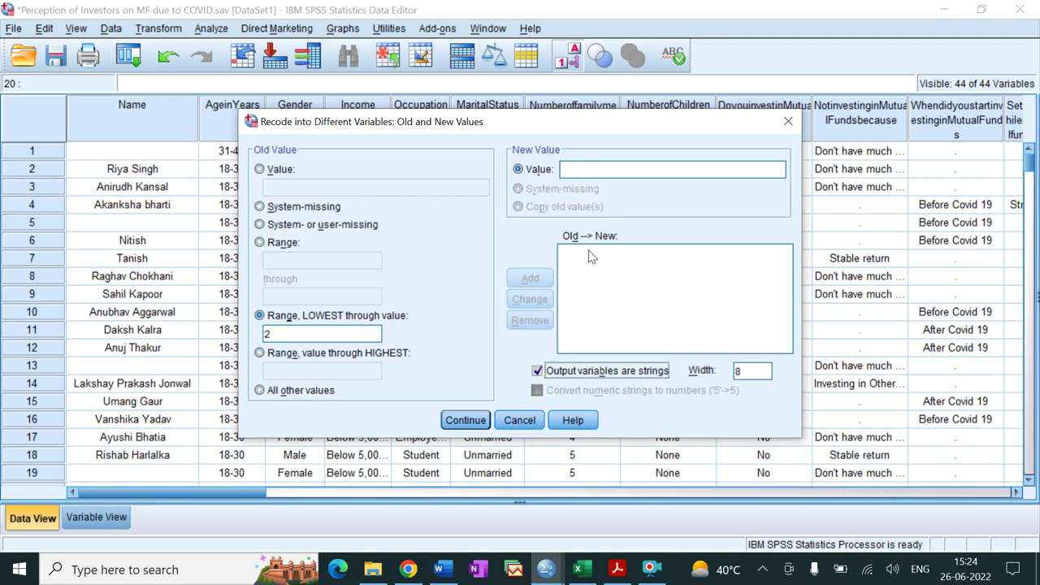
left_click(618, 170)
type("A")
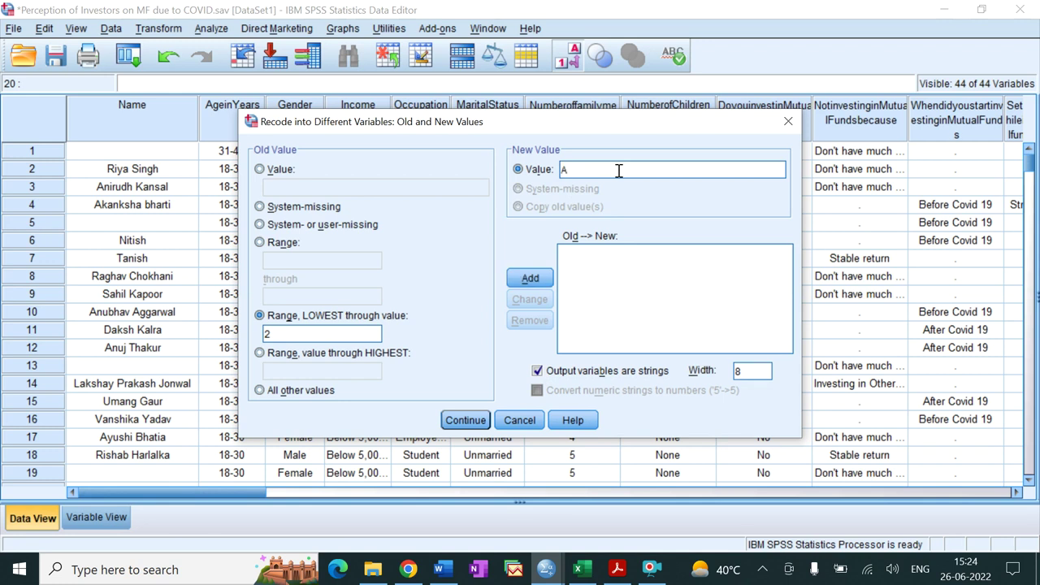
left_click(532, 278)
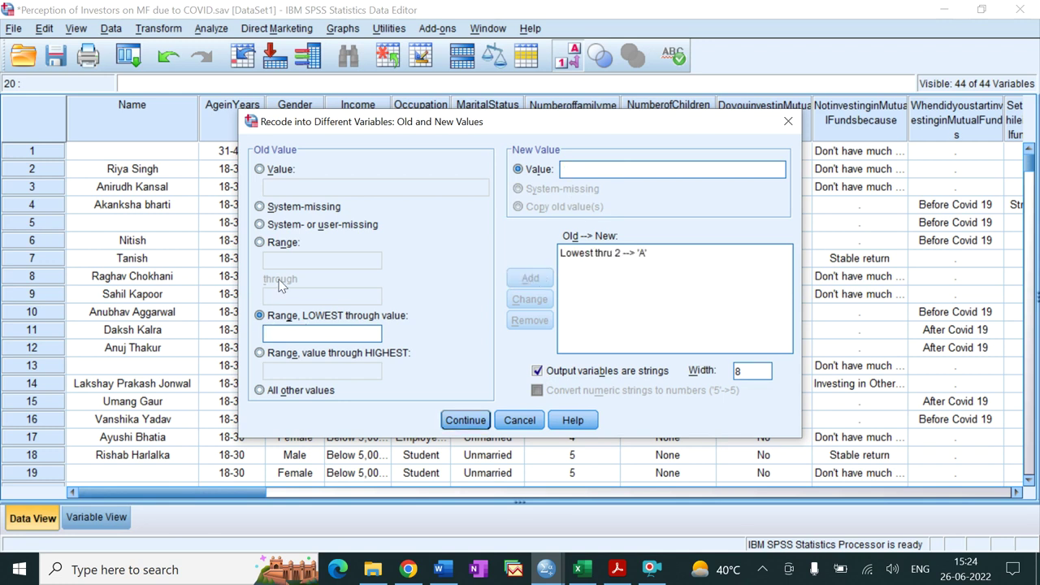
Add a recode rule that turns the range 3 through 4 into B.
left_click(260, 244)
left_click(281, 259)
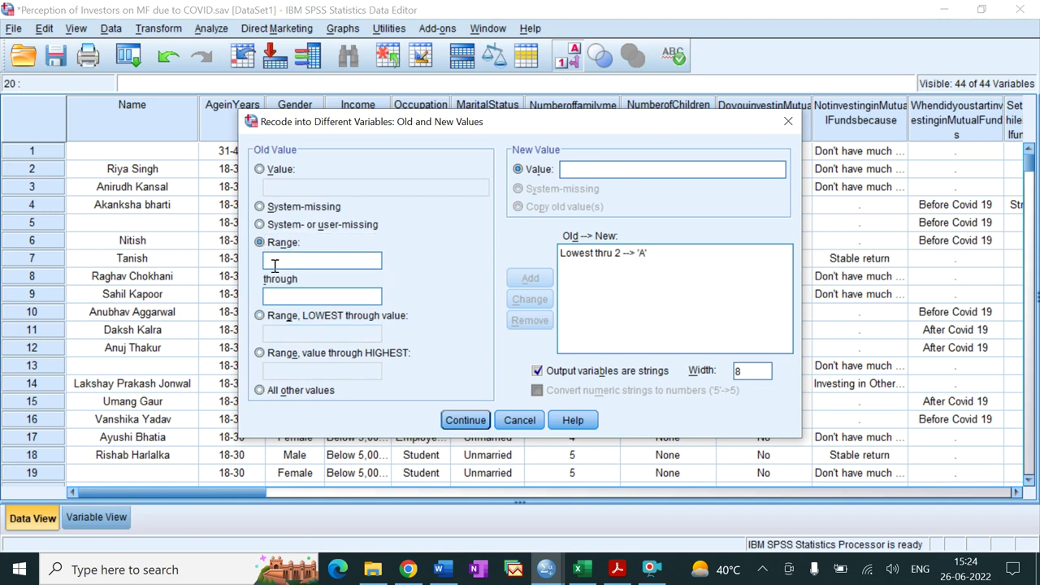
type("3")
left_click(332, 298)
type("5")
key("BackSpace")
type("4")
left_click(627, 168)
type("B")
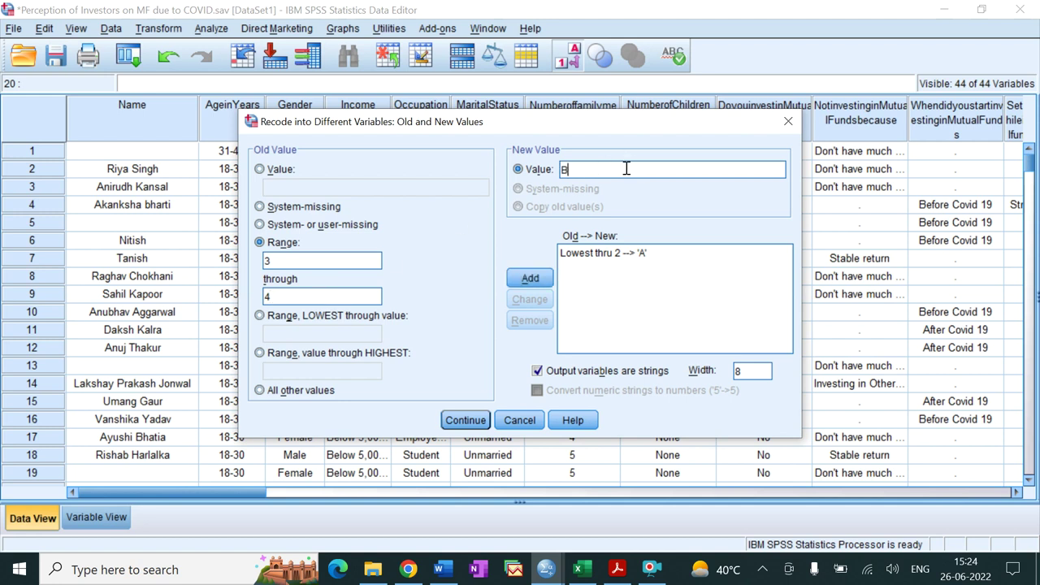
left_click(531, 277)
Add a rule recoding 4 through highest as C and run the recode.
left_click(299, 258)
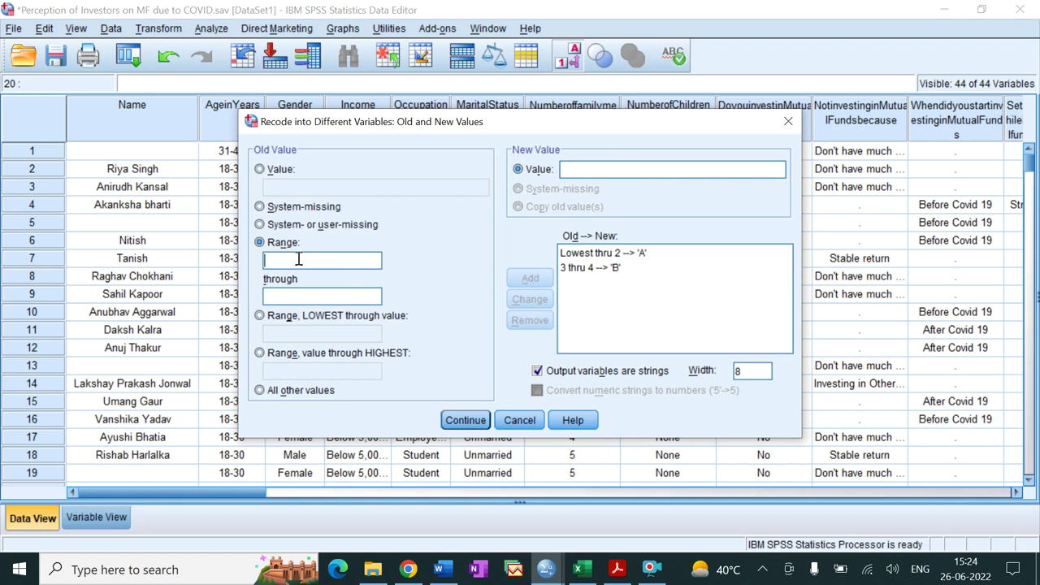
left_click(265, 358)
left_click(309, 370)
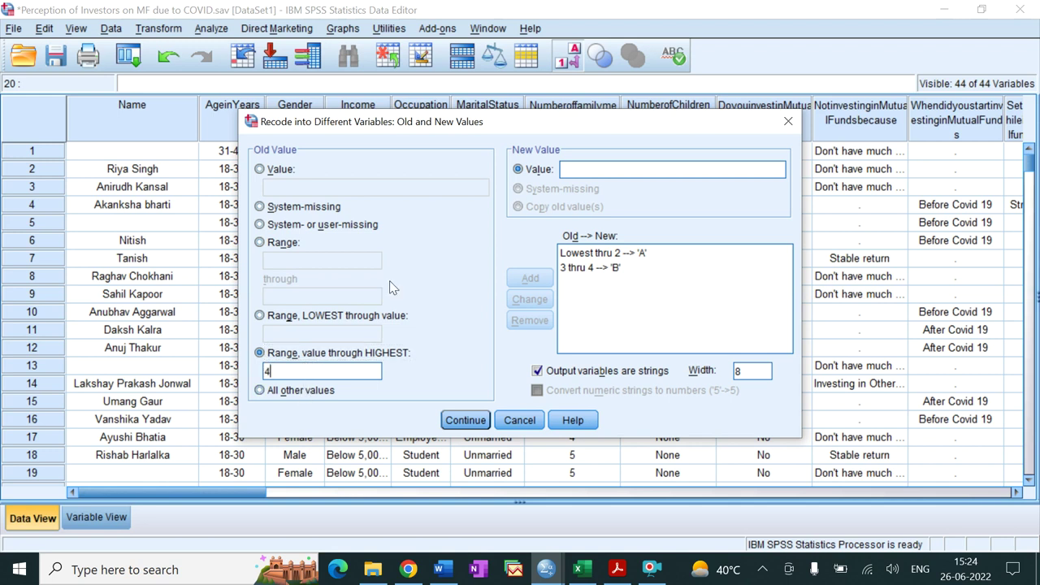
left_click(589, 175)
type("C")
left_click(525, 278)
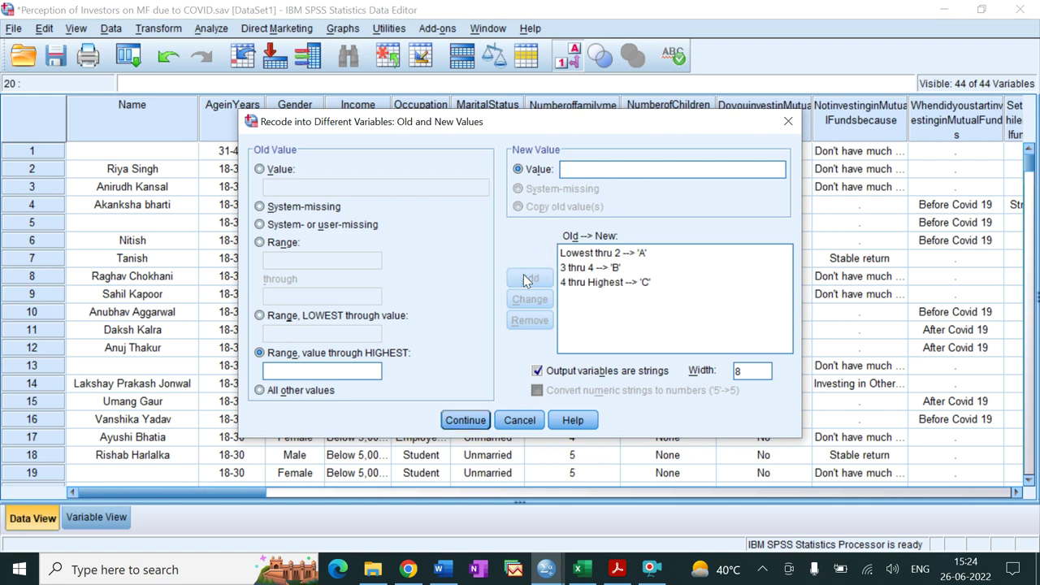
left_click(465, 420)
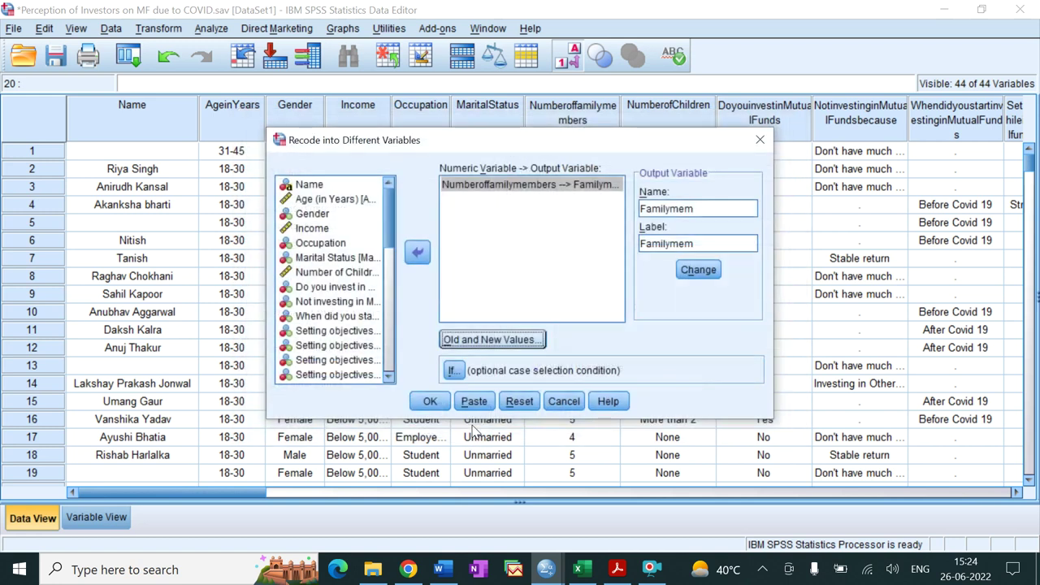
left_click(427, 399)
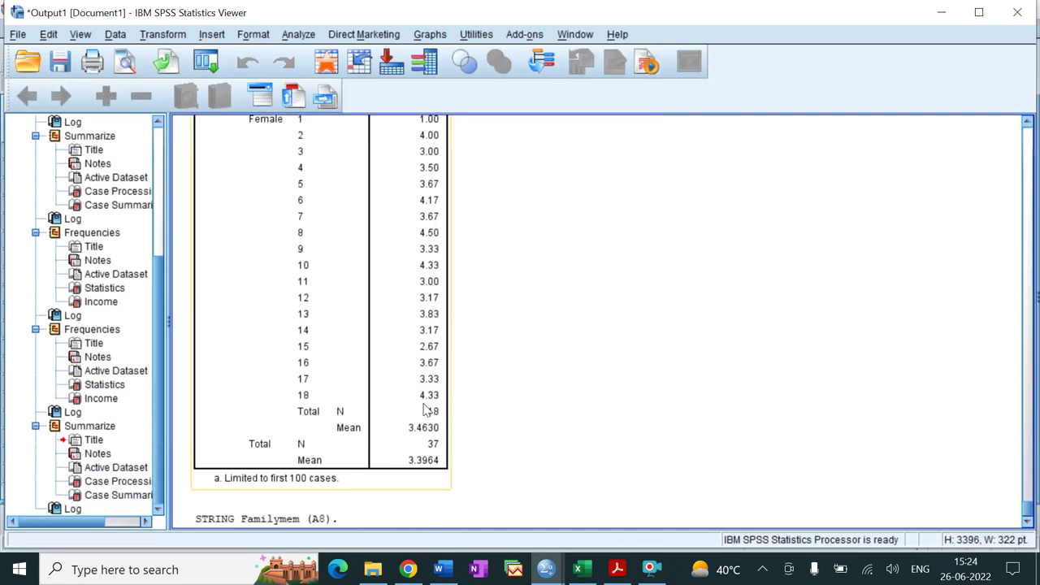
Return to the SPSS Data Editor and set the alignment of the Familymem variable to Center.
left_click(547, 565)
left_click(611, 512)
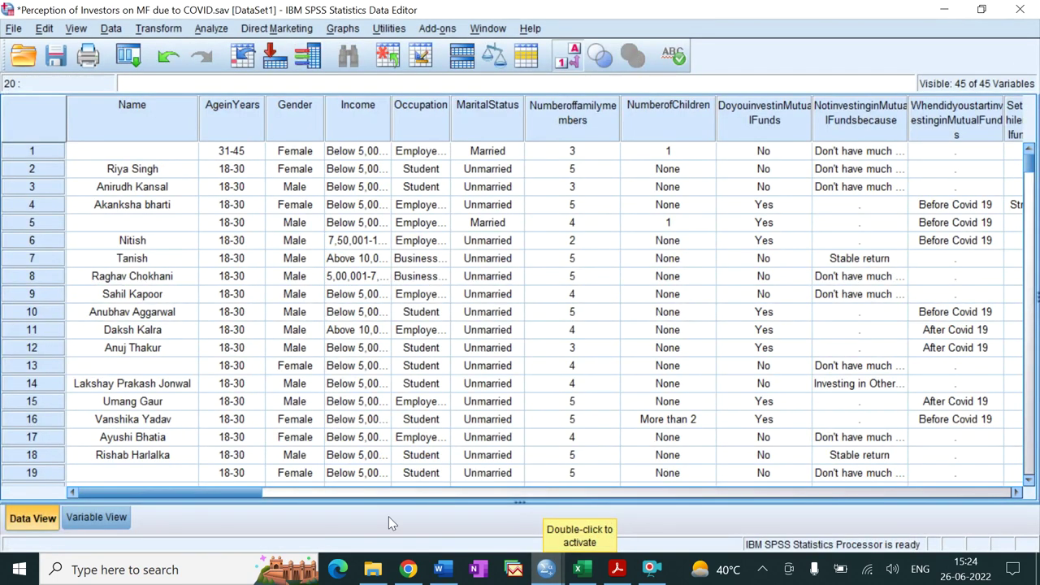
left_click(68, 517)
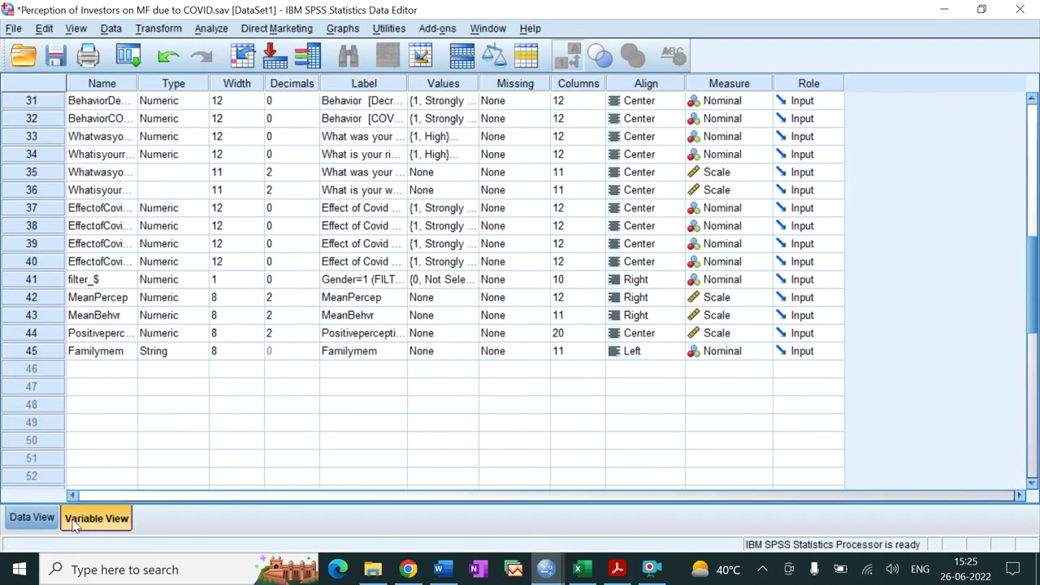
left_click(623, 355)
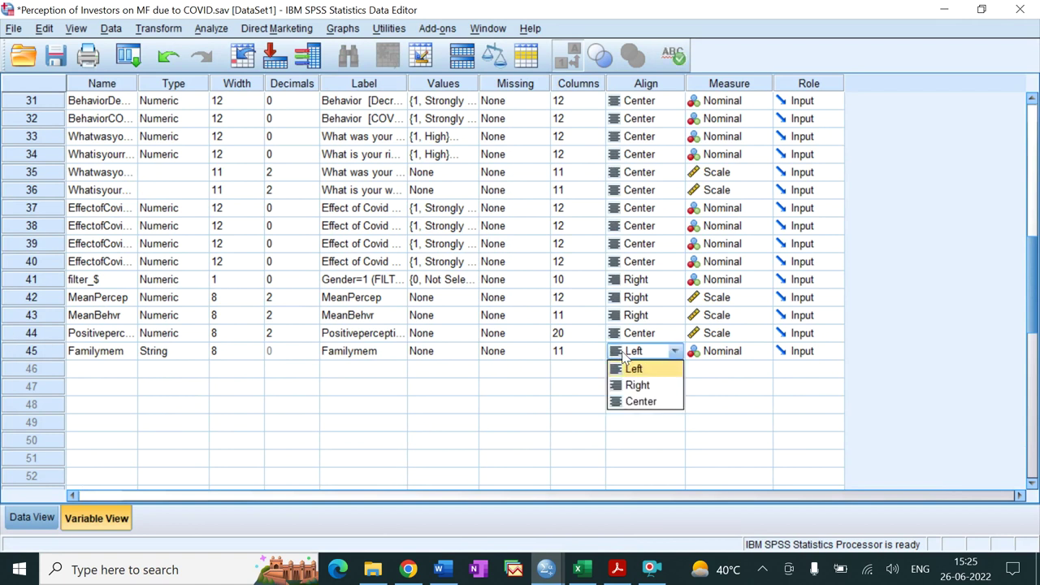
left_click(641, 401)
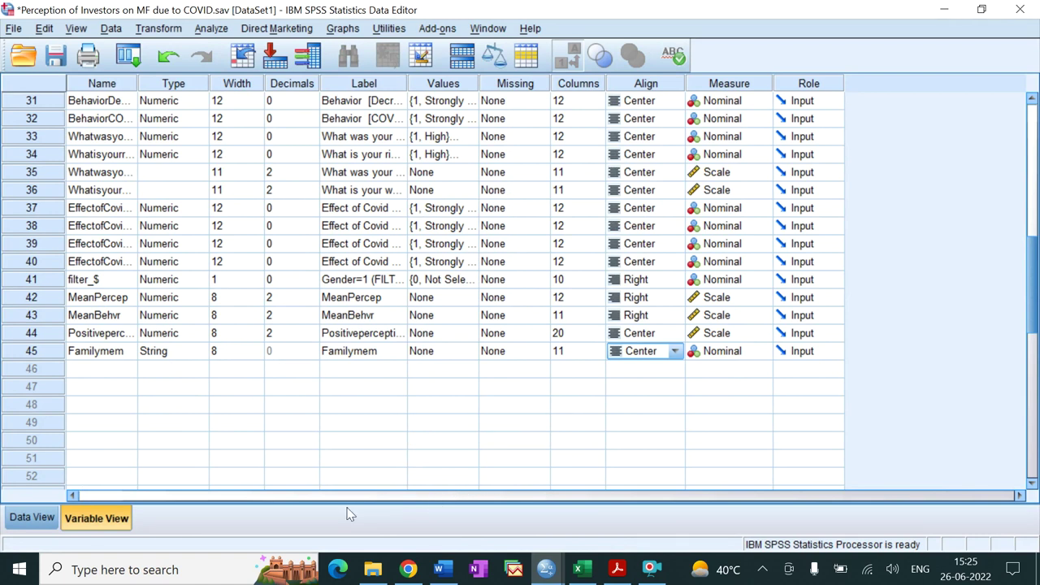
Examine the recoded Familymem values across the cases in the data sheet.
left_click(32, 517)
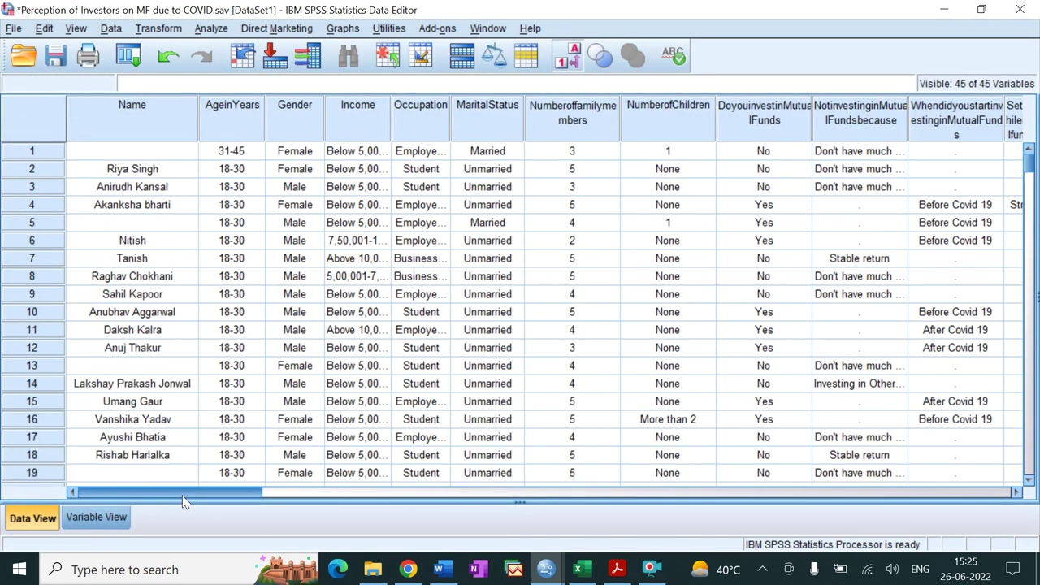
left_click_drag(185, 494, 839, 402)
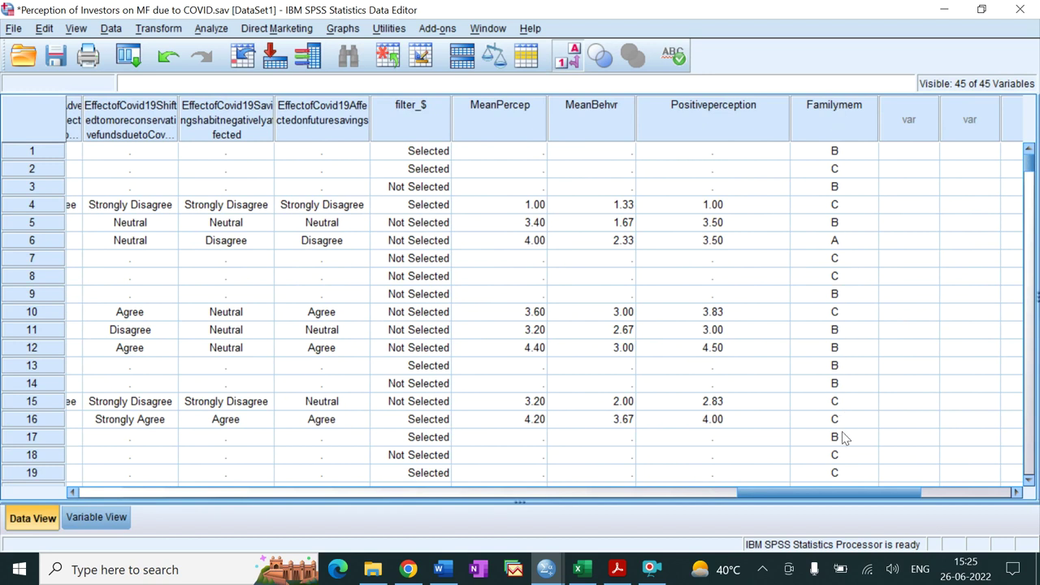
scroll(867, 358, "down", 14)
scroll(868, 358, "up", 11)
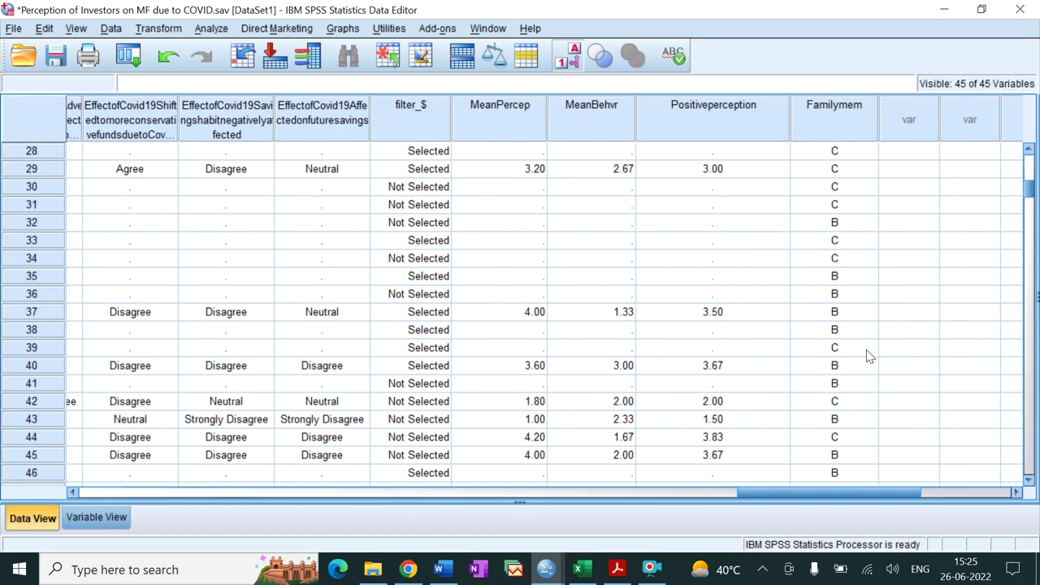
scroll(866, 349, "up", 3)
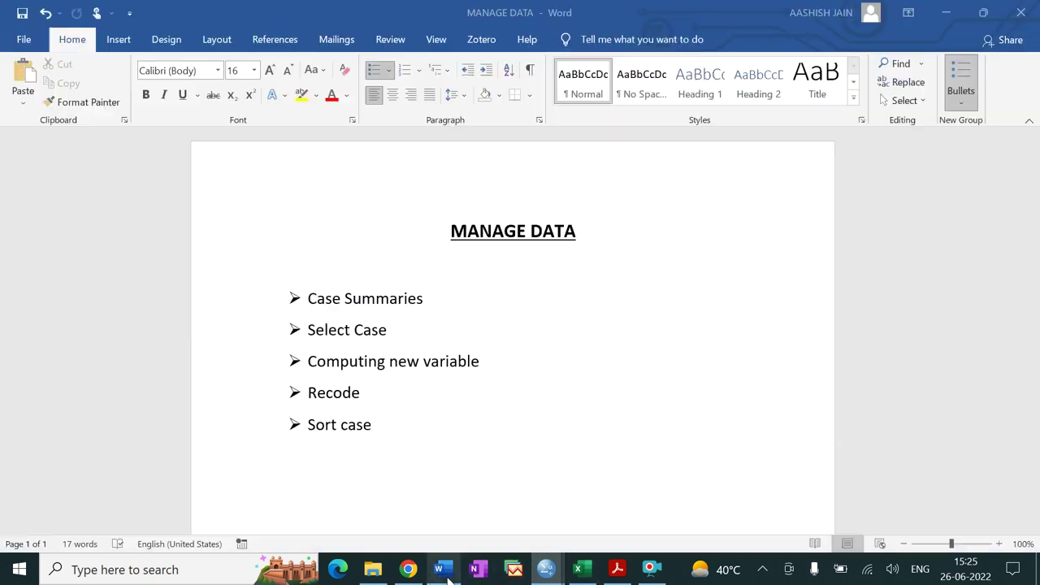
Check the Sort case item in the MANAGE DATA document in Word and return to the first columns of the SPSS Data Editor.
left_click(439, 569)
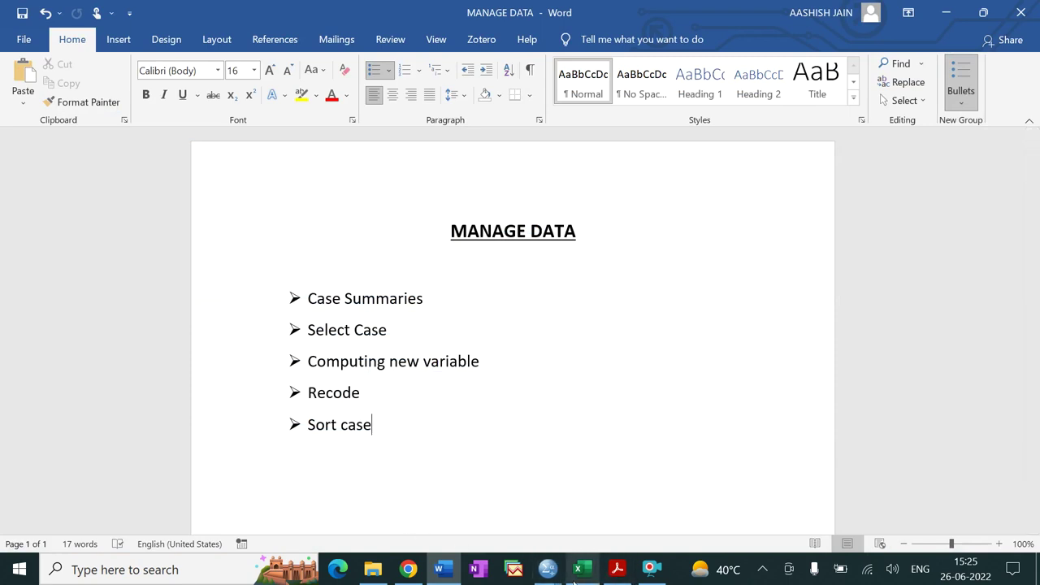
left_click(548, 570)
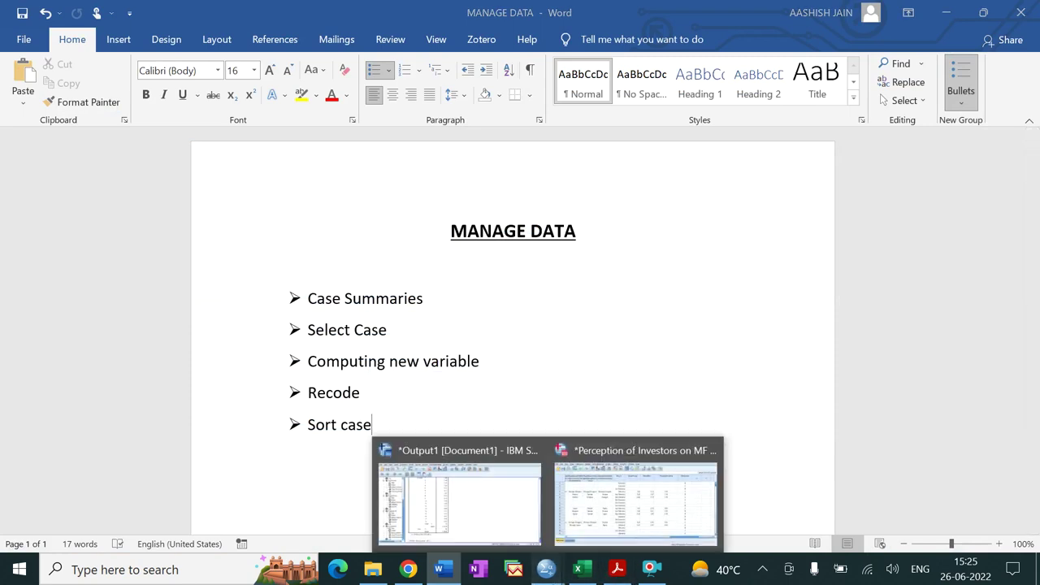
left_click(563, 521)
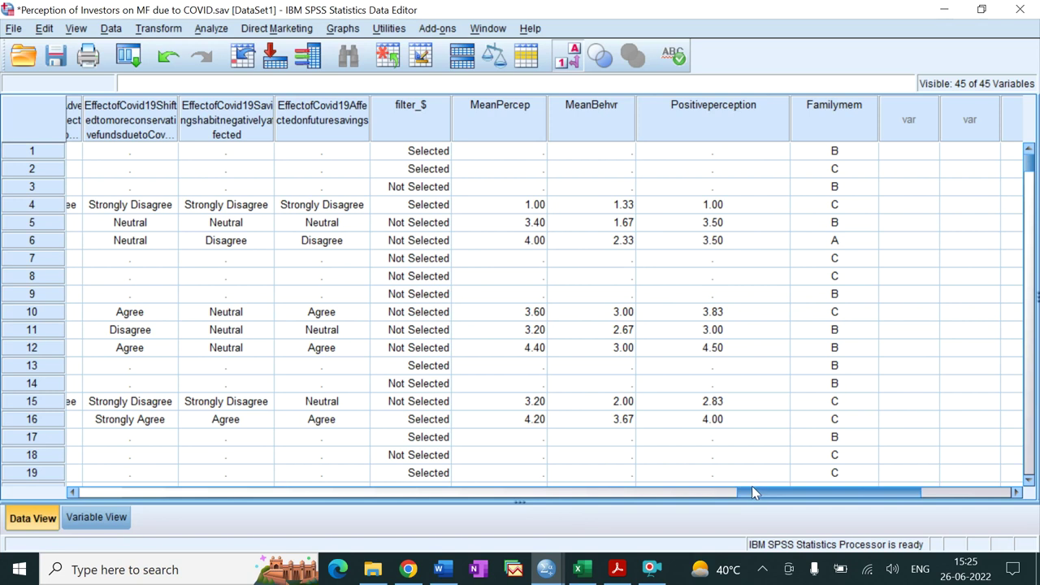
left_click_drag(754, 493, 90, 492)
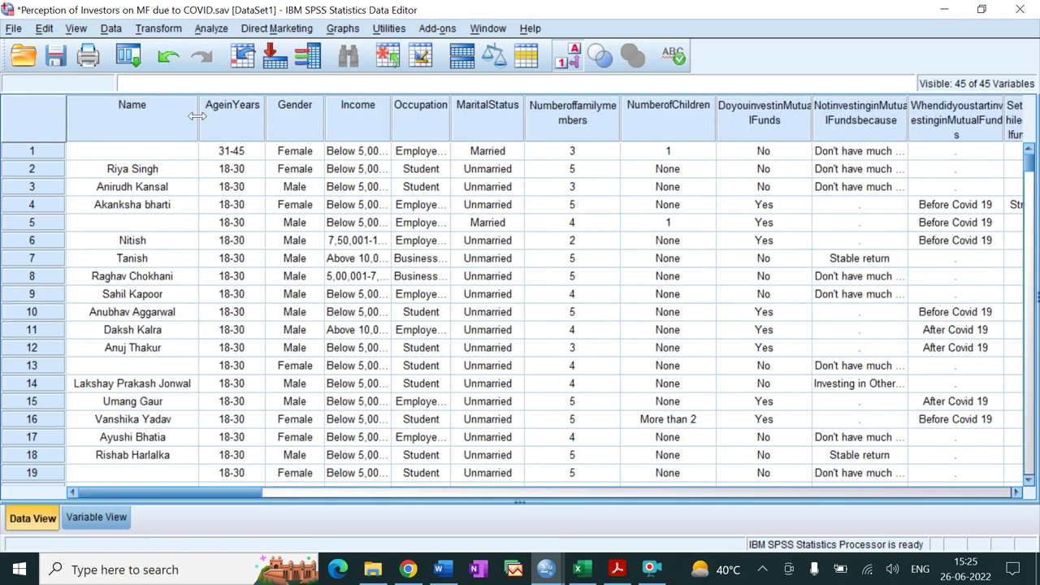
Sort the cases by Gender in ascending order and return from the output viewer to the SPSS Data Editor.
left_click(112, 29)
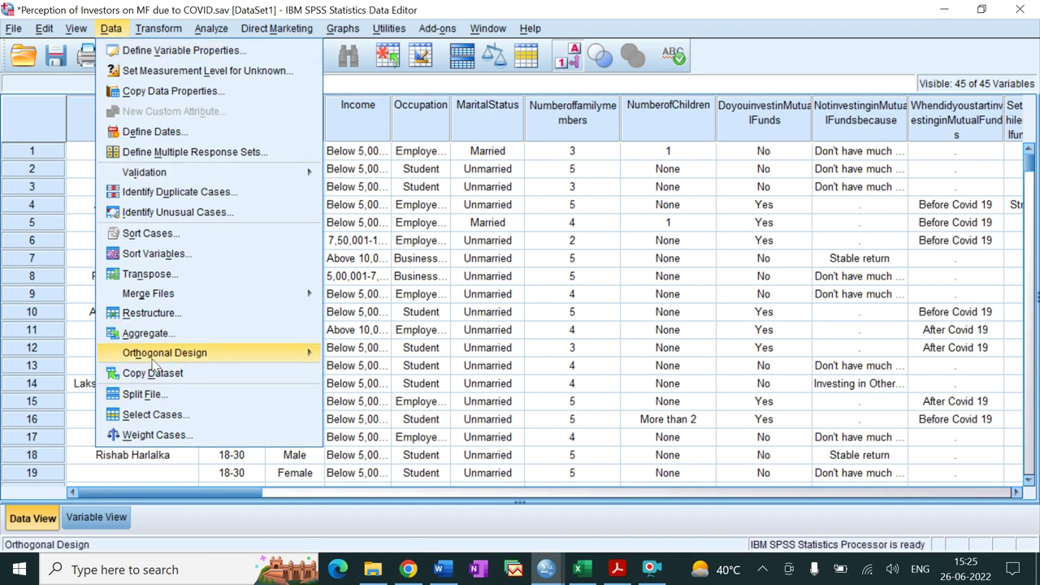
left_click(148, 233)
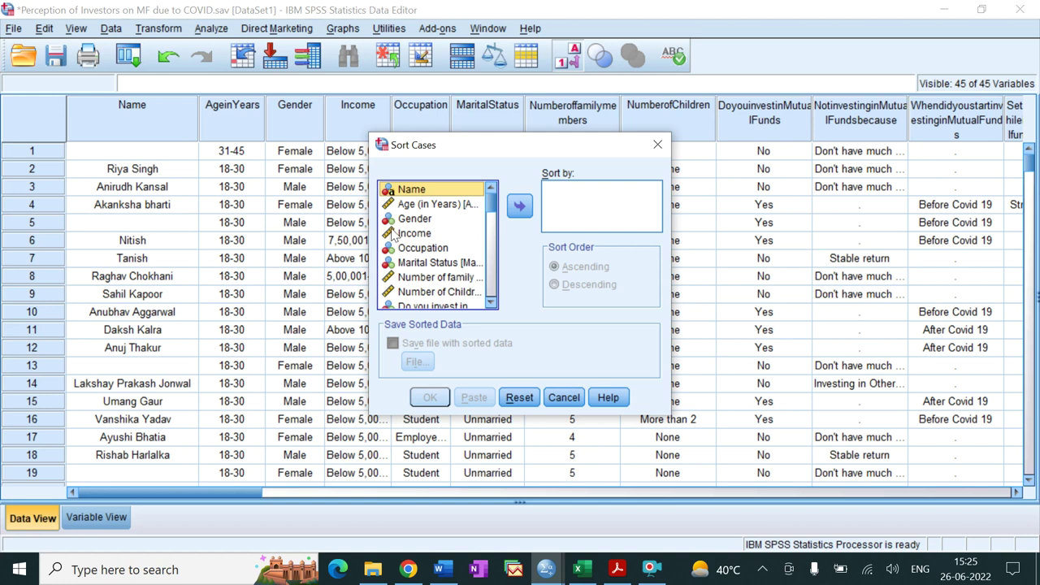
left_click(421, 220)
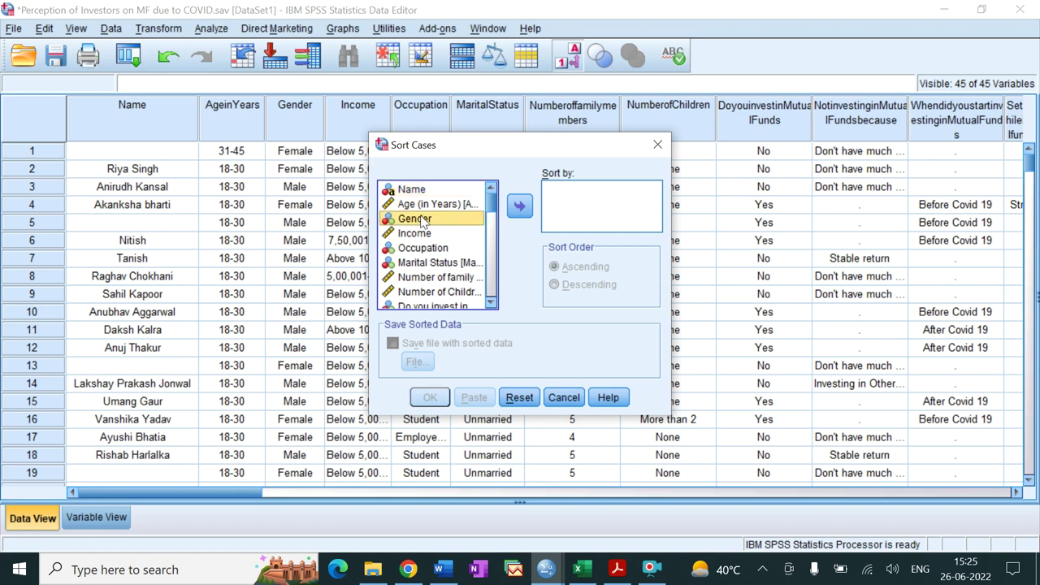
left_click(520, 208)
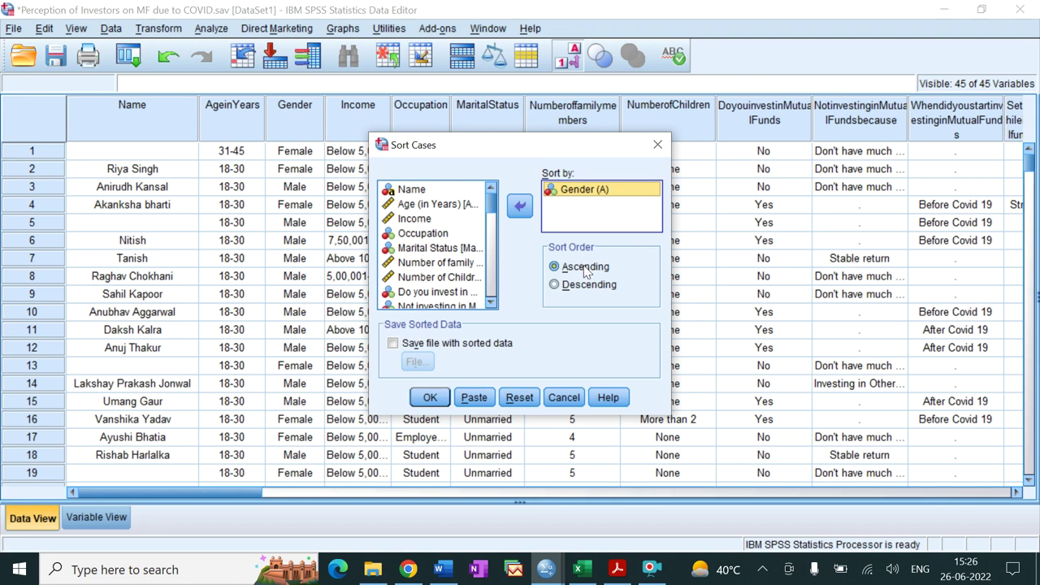
left_click(429, 403)
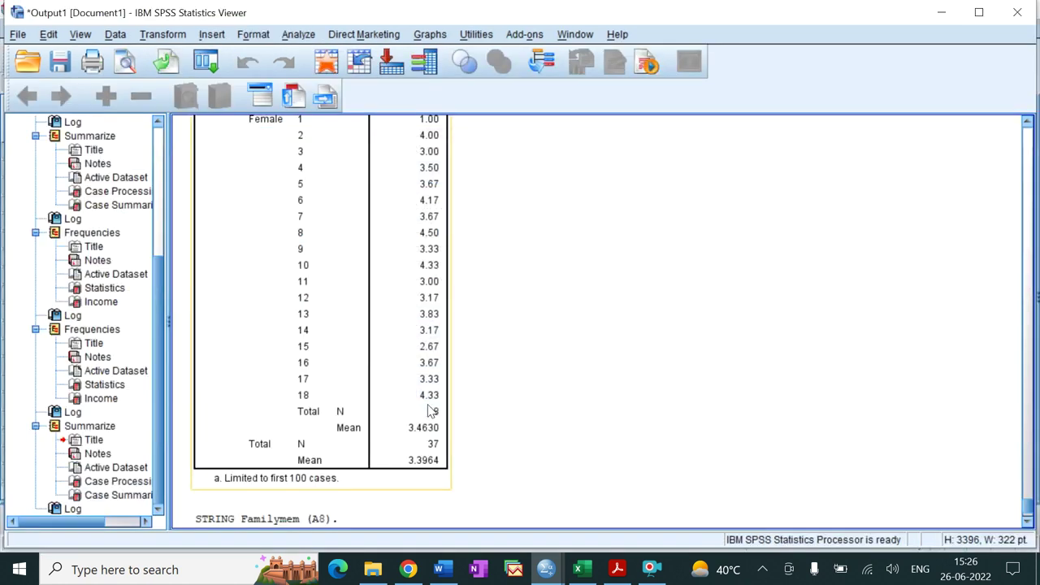
mouse_move(552, 575)
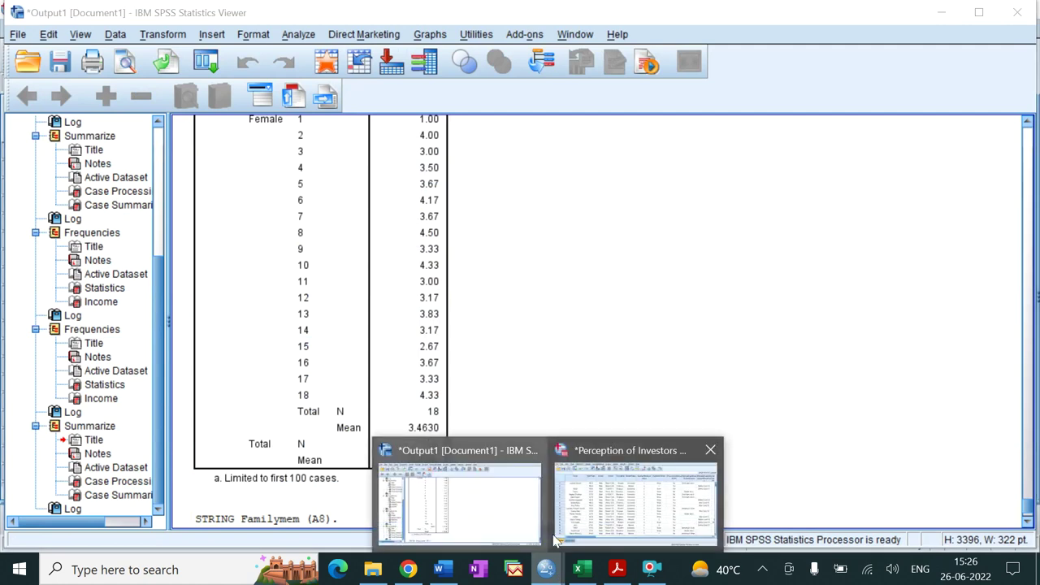
left_click(591, 496)
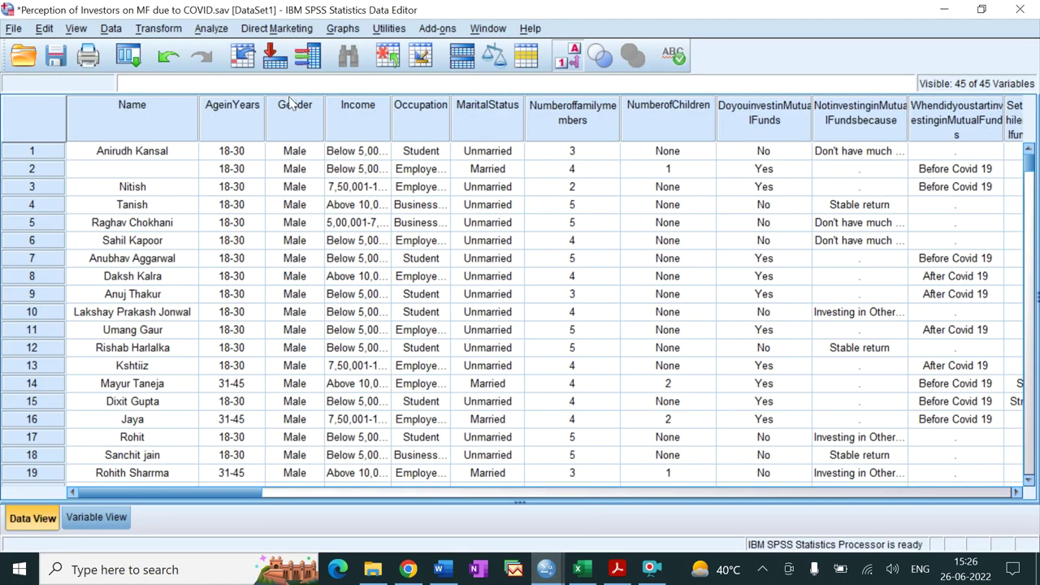
Examine the order of the Gender values across the sorted cases, and switch to the MANAGE DATA document in Word.
scroll(297, 284, "down", 12)
scroll(300, 283, "down", 20)
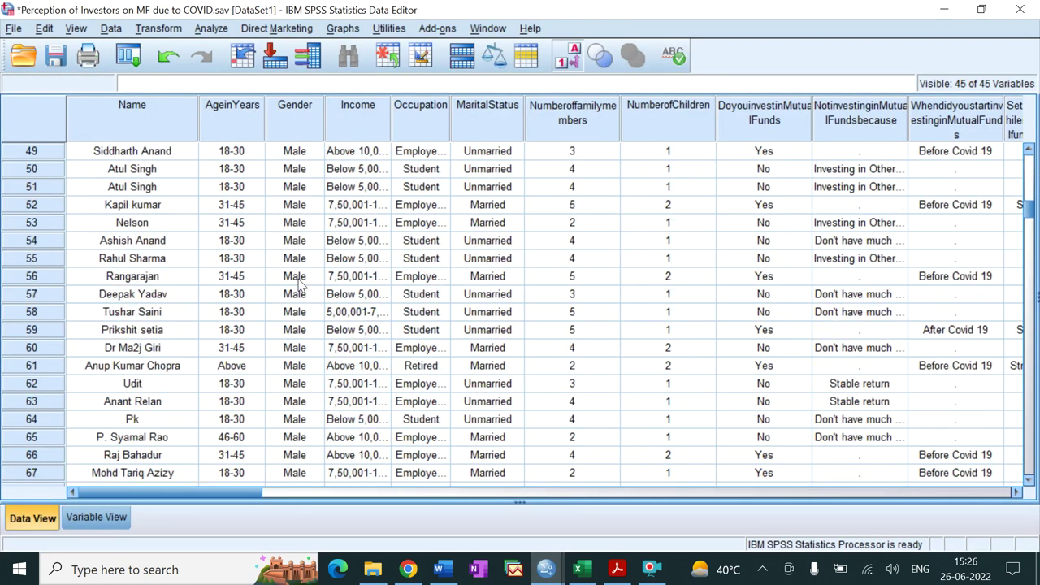
scroll(300, 281, "down", 12)
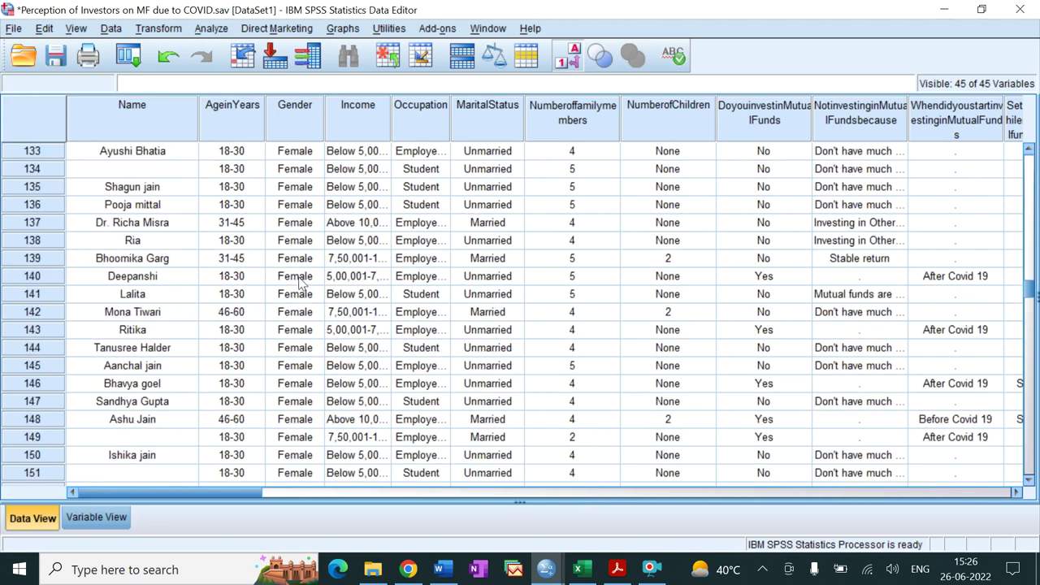
scroll(303, 281, "up", 5)
scroll(302, 279, "up", 20)
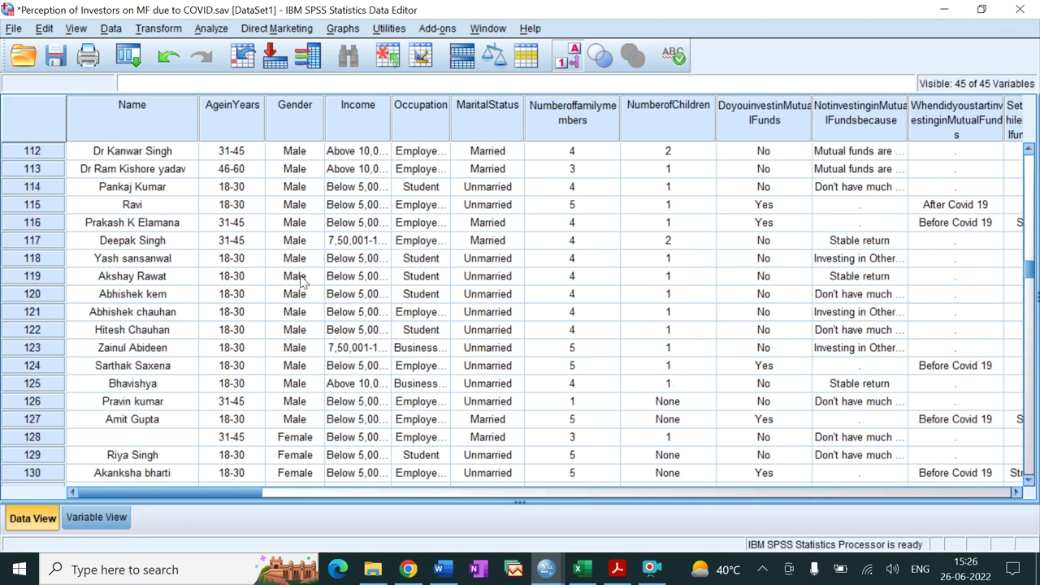
scroll(303, 276, "up", 20)
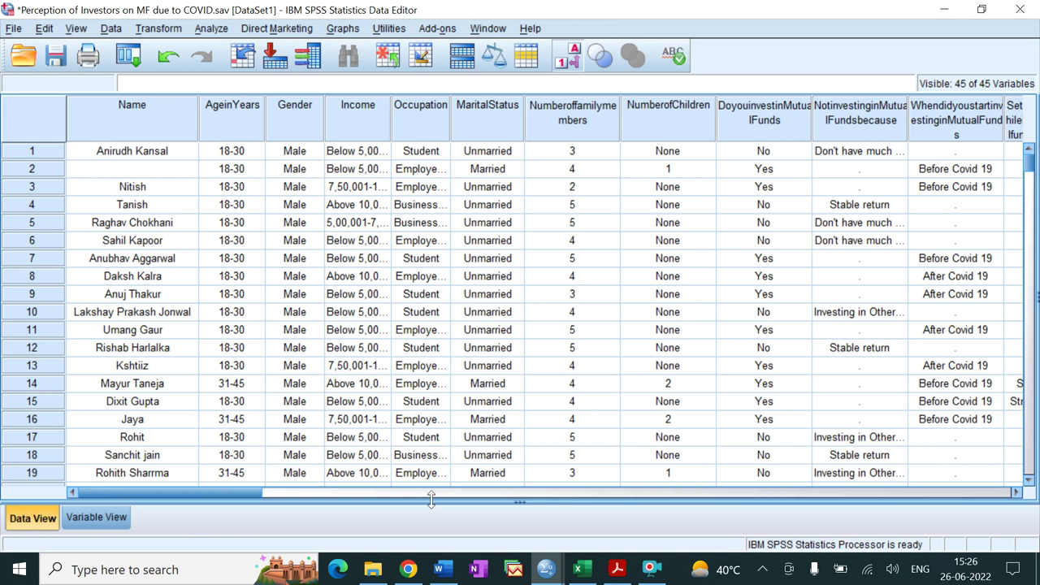
left_click(439, 570)
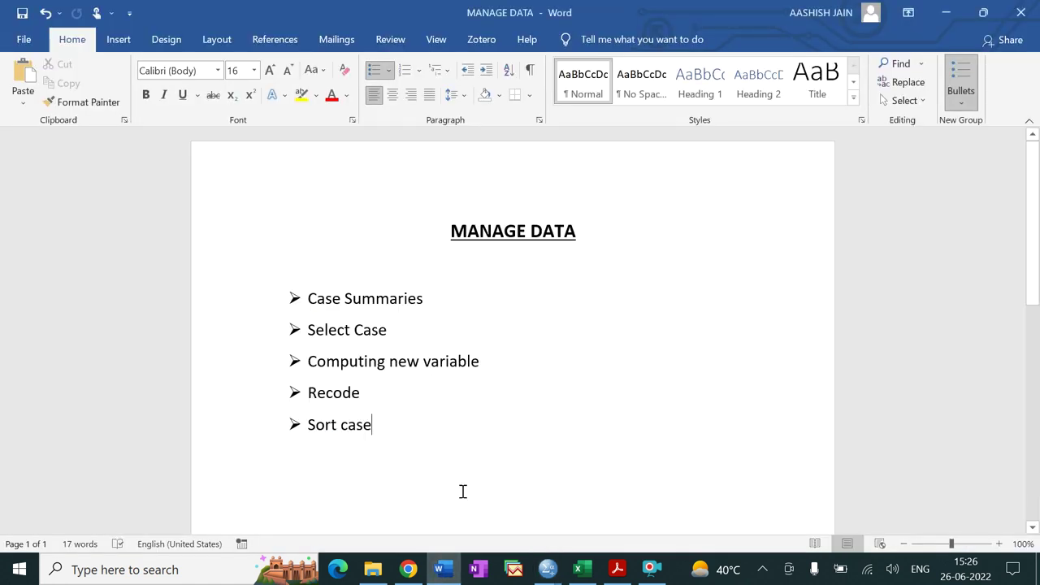